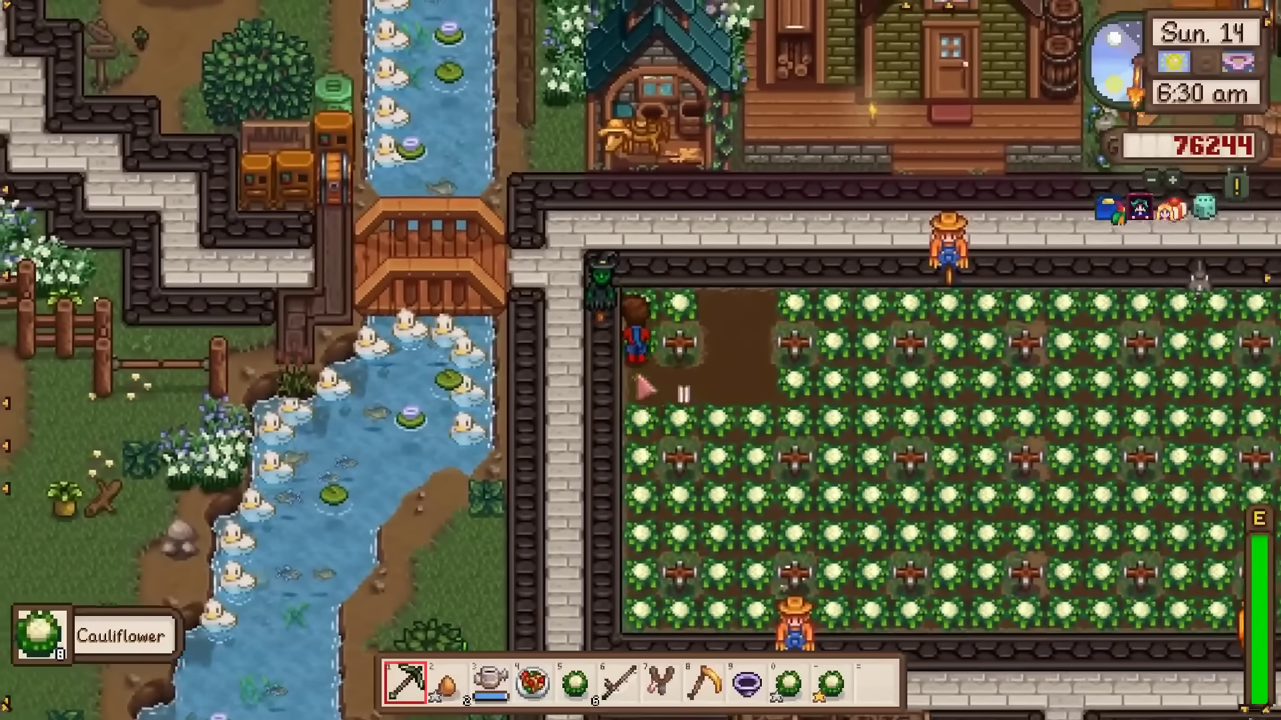
key(s)
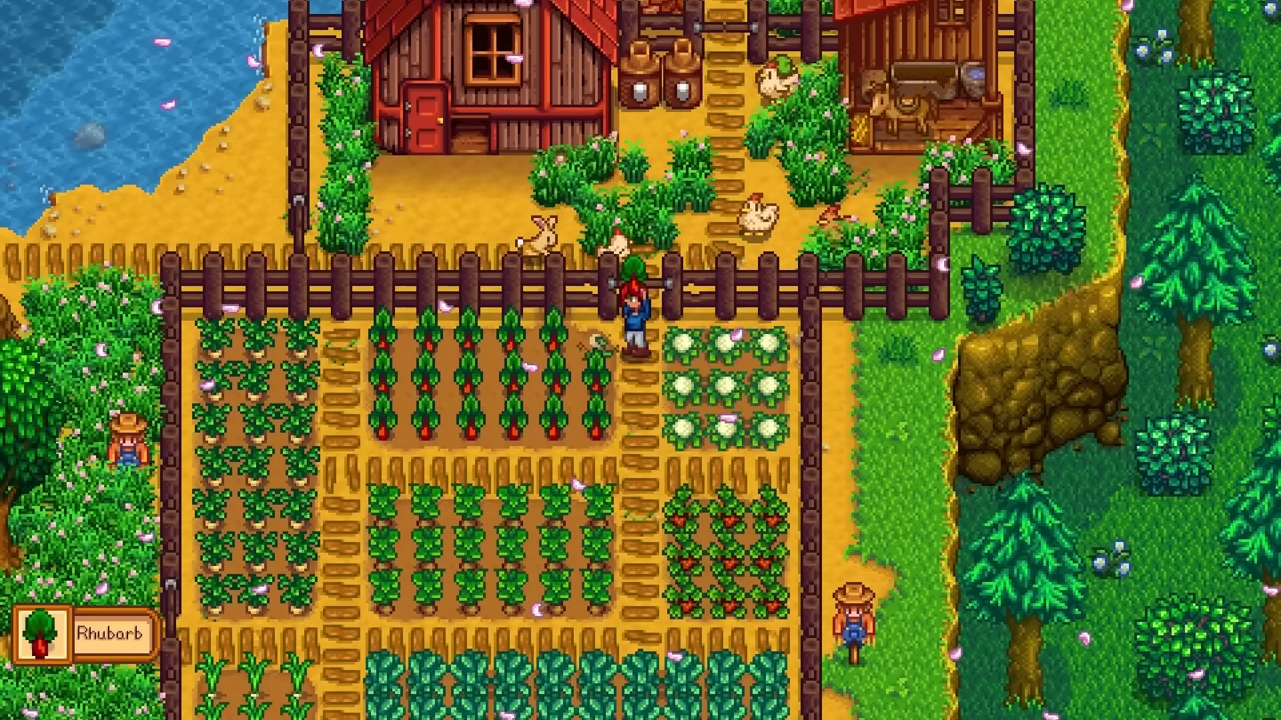
key(a)
key(x)
key(x)
key(x)
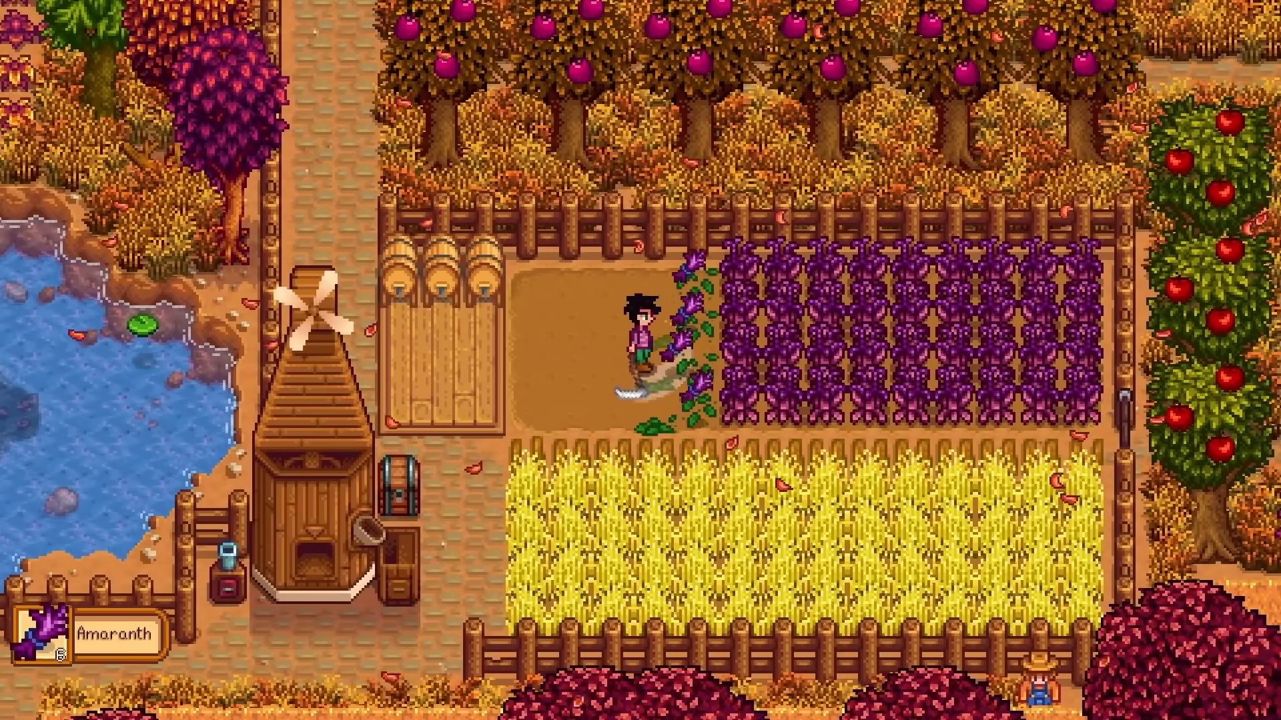
key(c)
key(d)
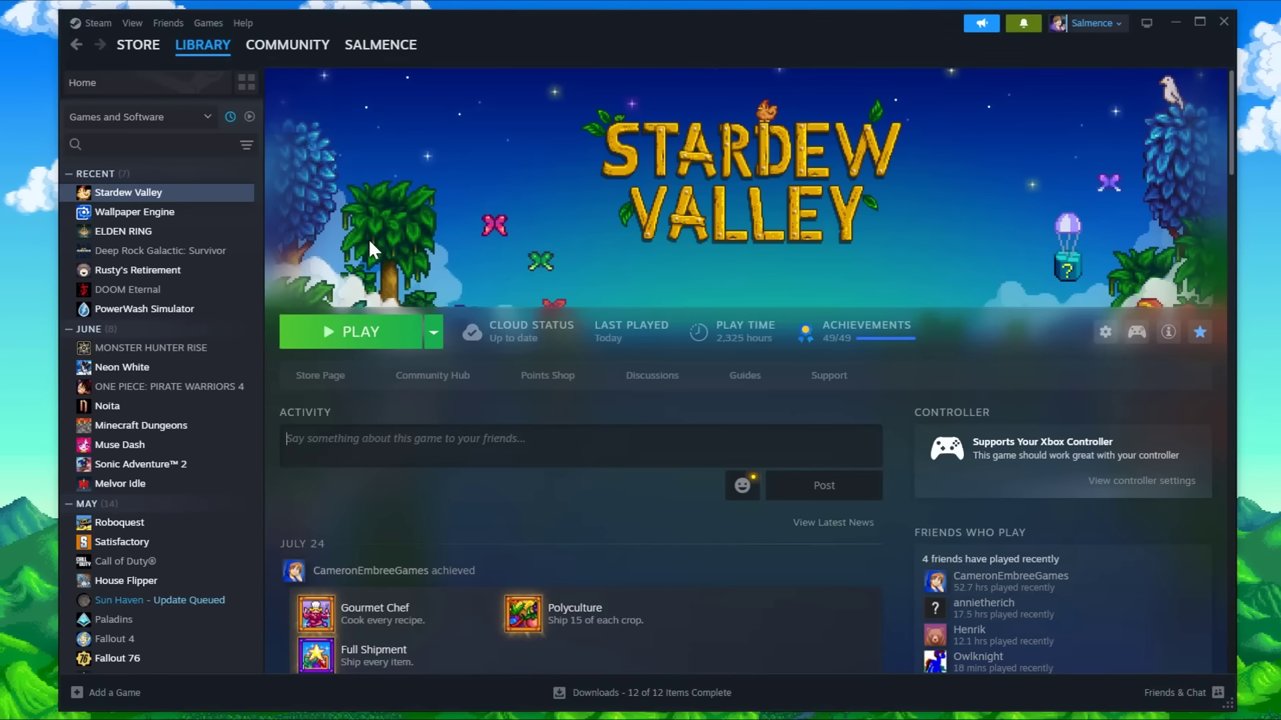
Start a backup of Stardew Valley's installed files from its Steam properties and browse for a backup directory
right_click(199, 197)
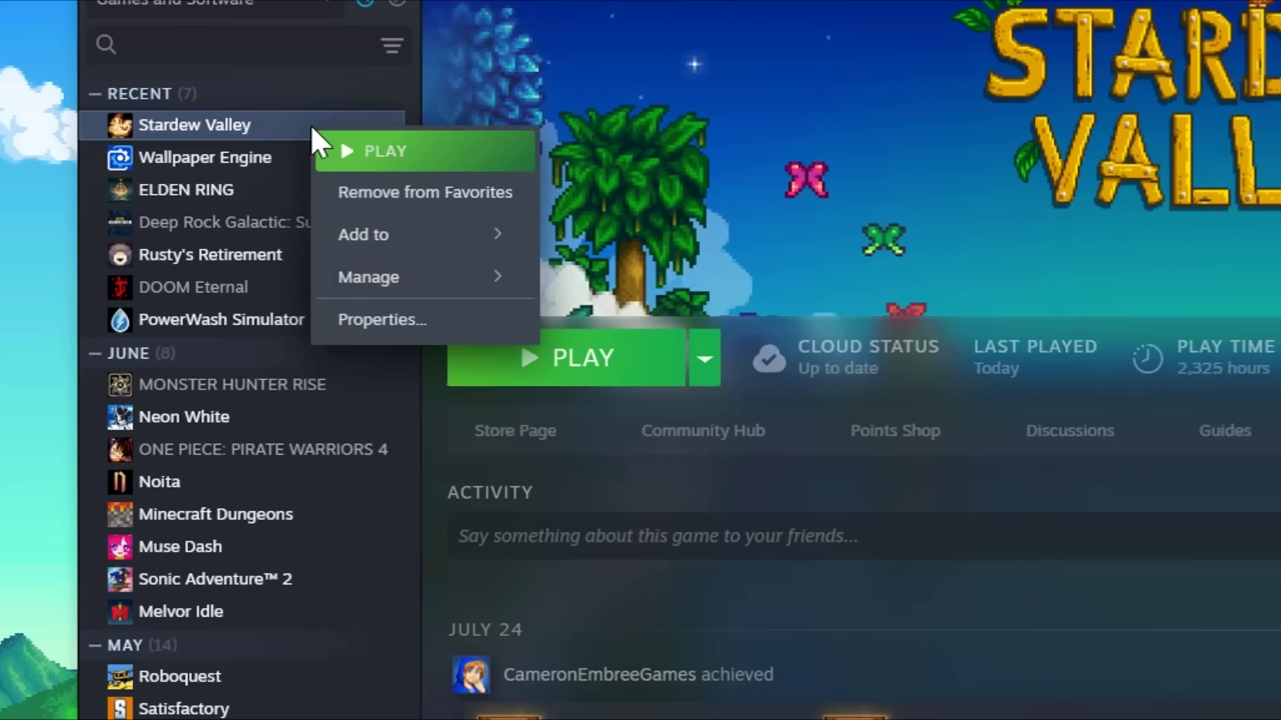
click(373, 320)
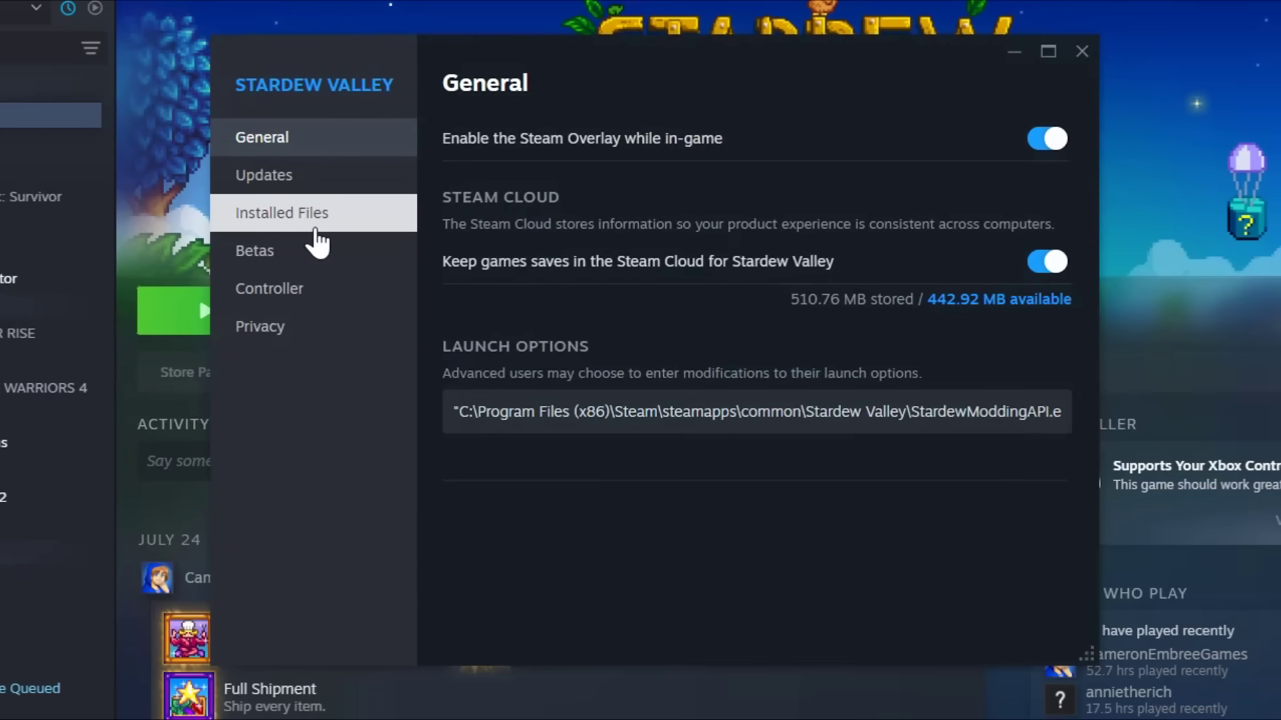
click(495, 244)
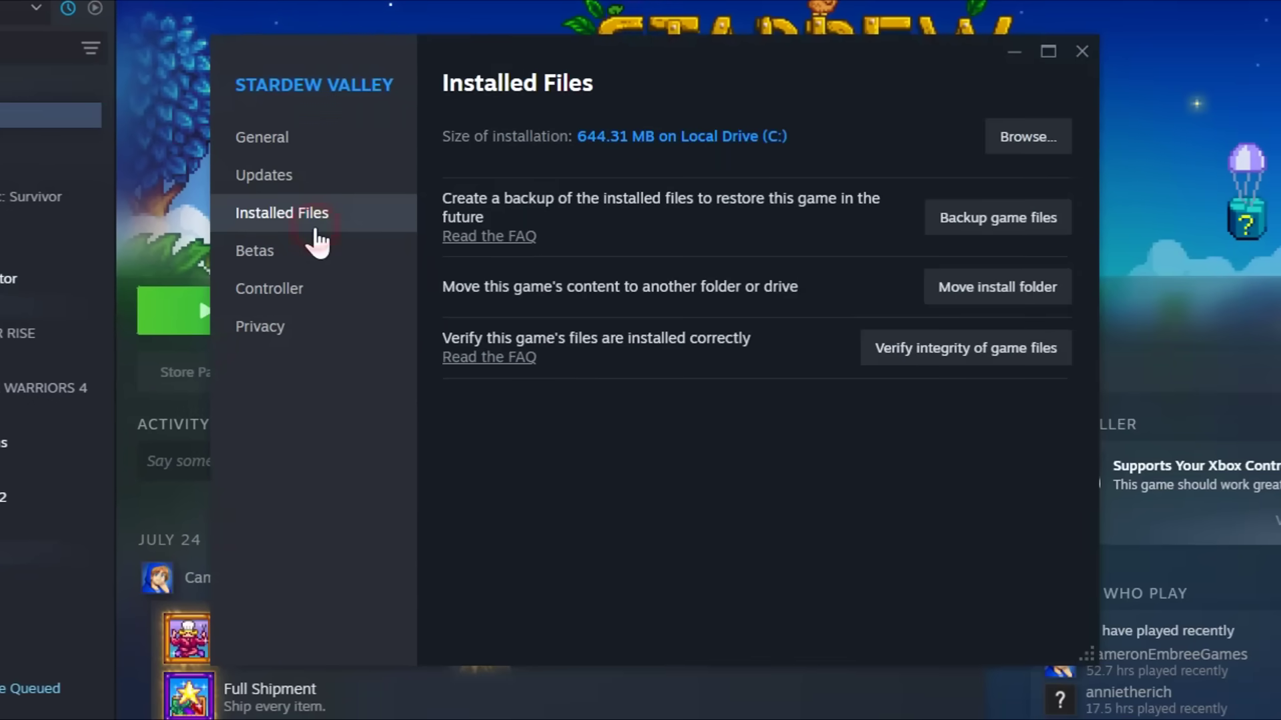
click(976, 229)
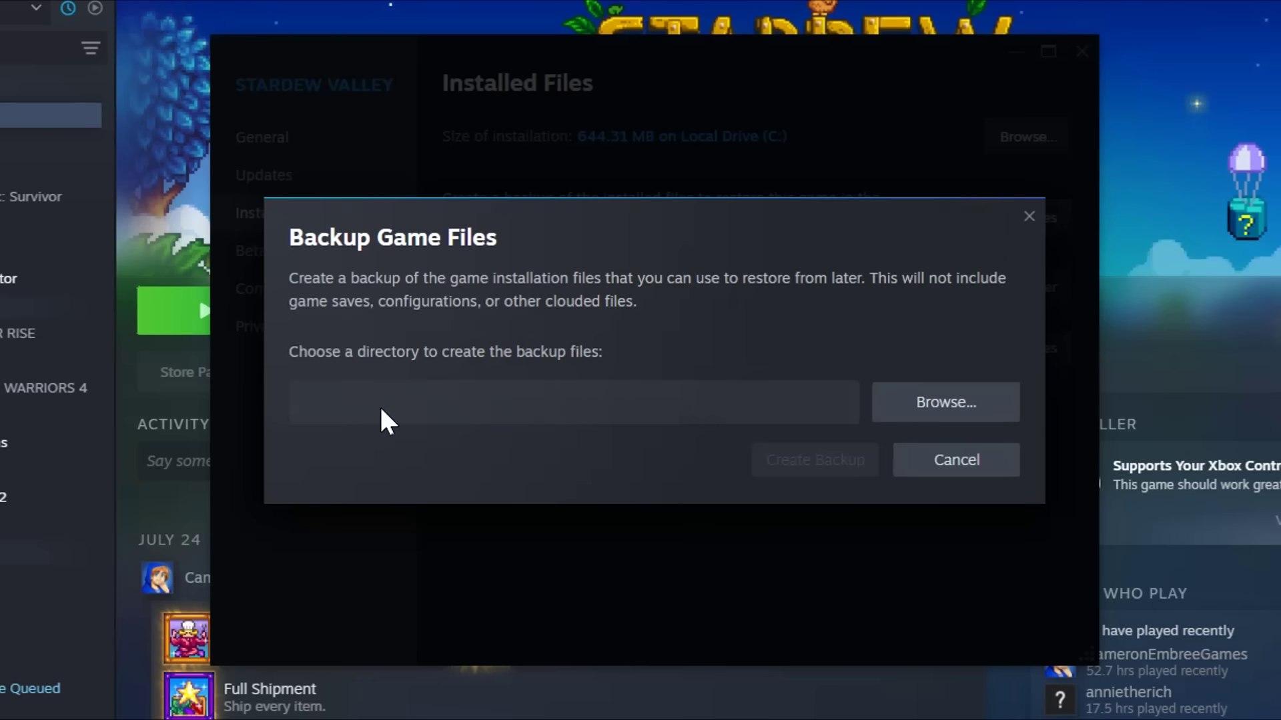
click(957, 401)
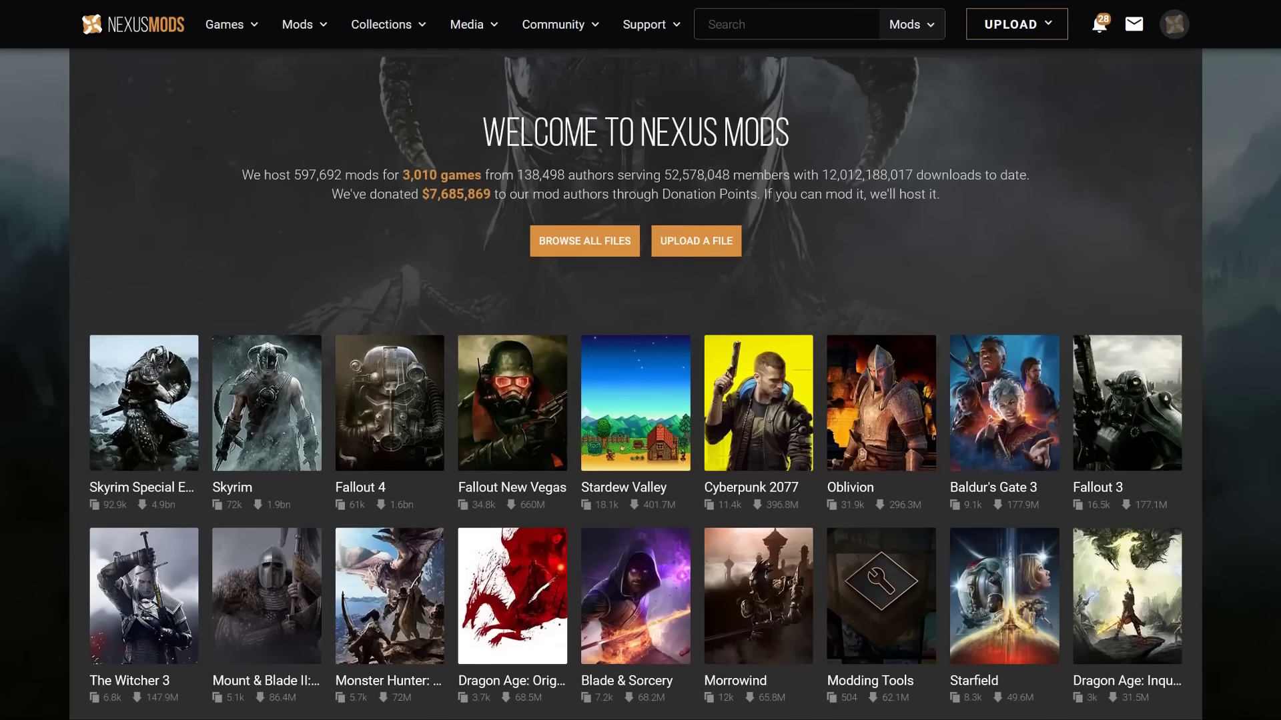
Switch to Nexus Mods, look through the popular Stardew Valley mods, and check the signed-in account and its plan
scroll(635, 400, down, 3)
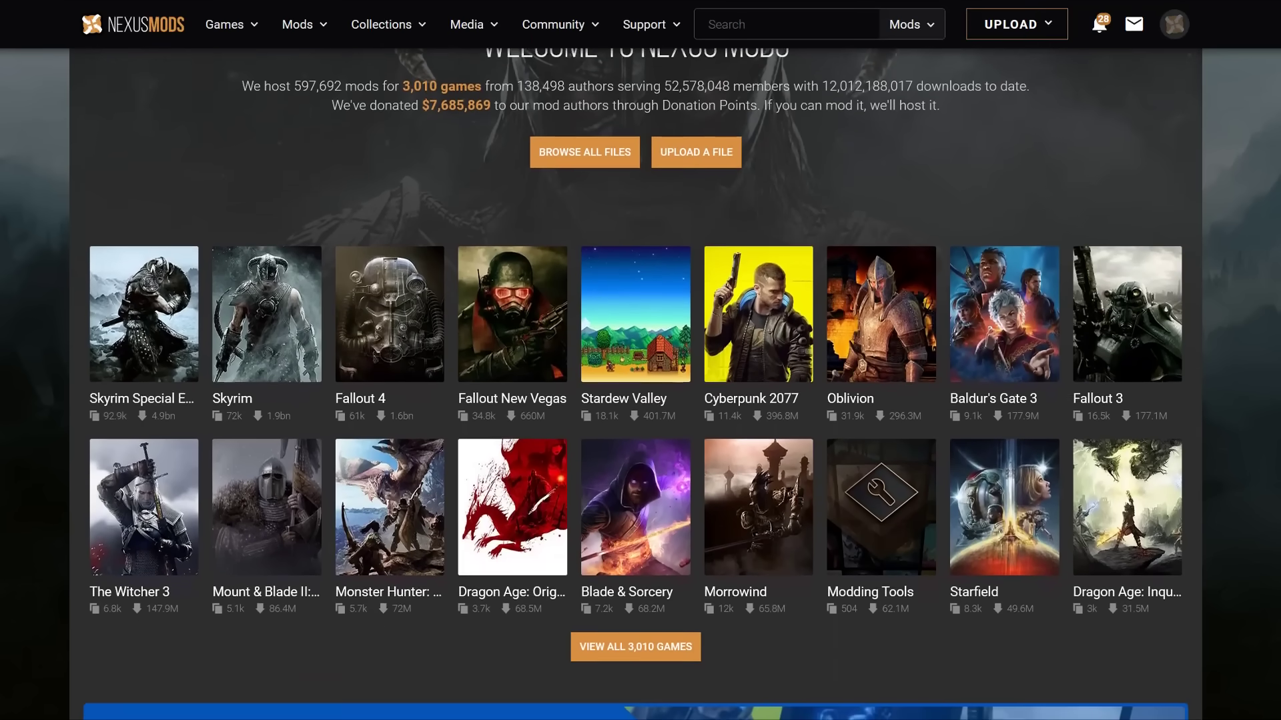
scroll(635, 385, down, 2)
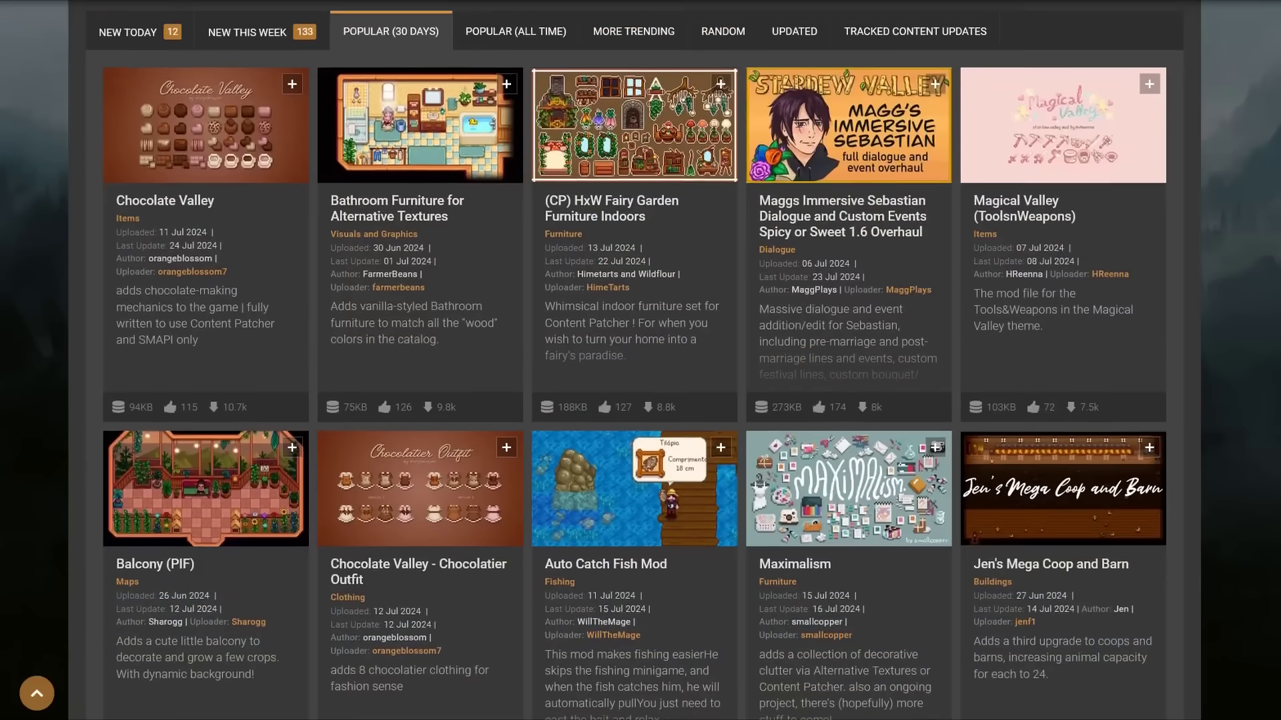
scroll(635, 384, down, 2)
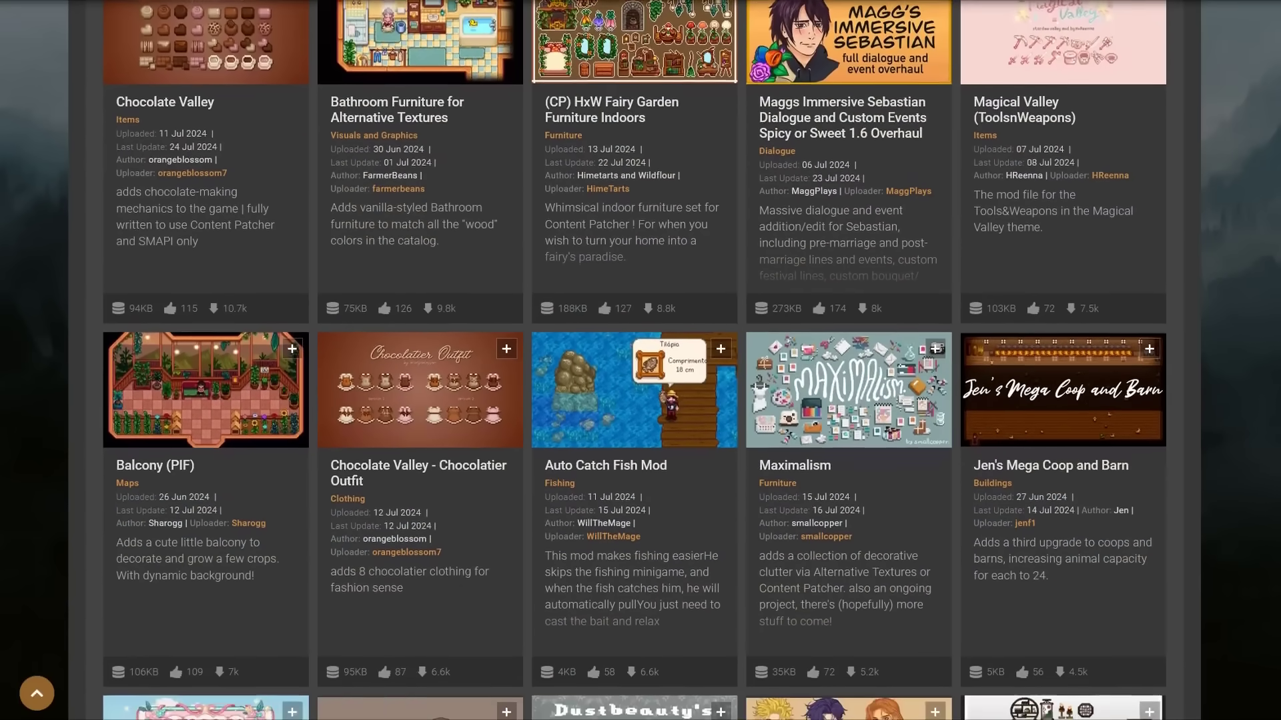
scroll(635, 385, down, 2)
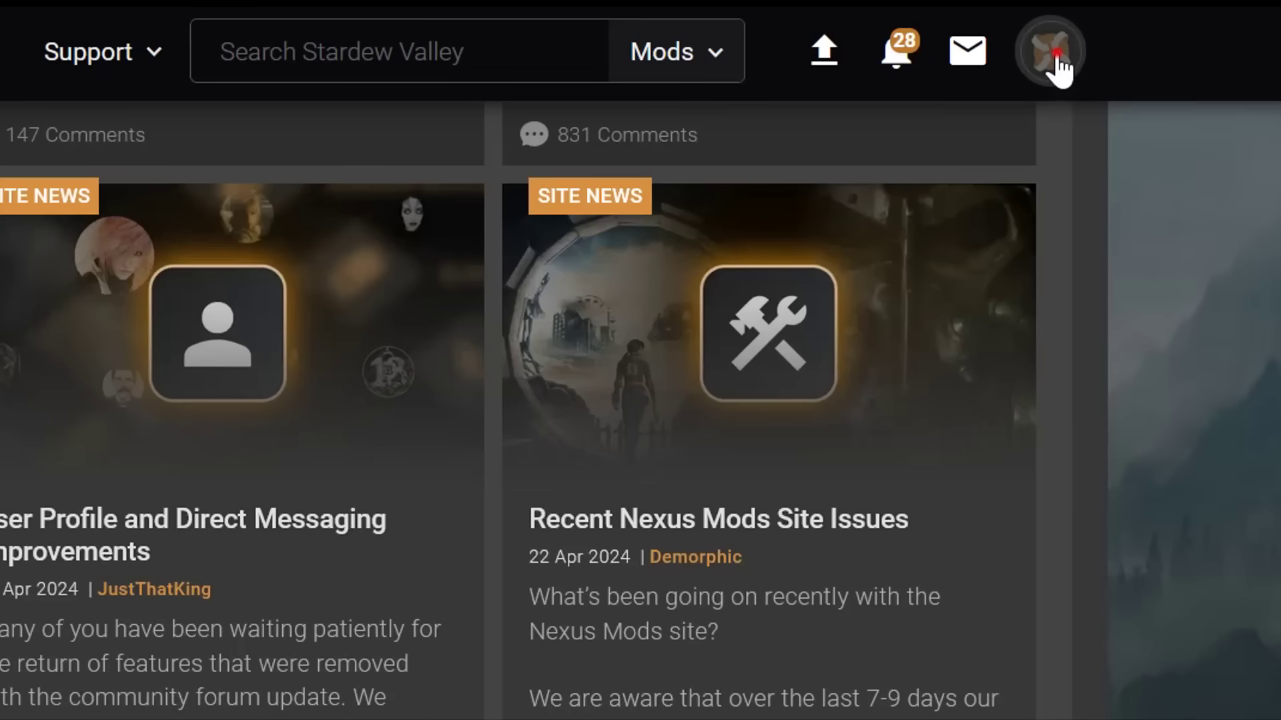
click(1057, 68)
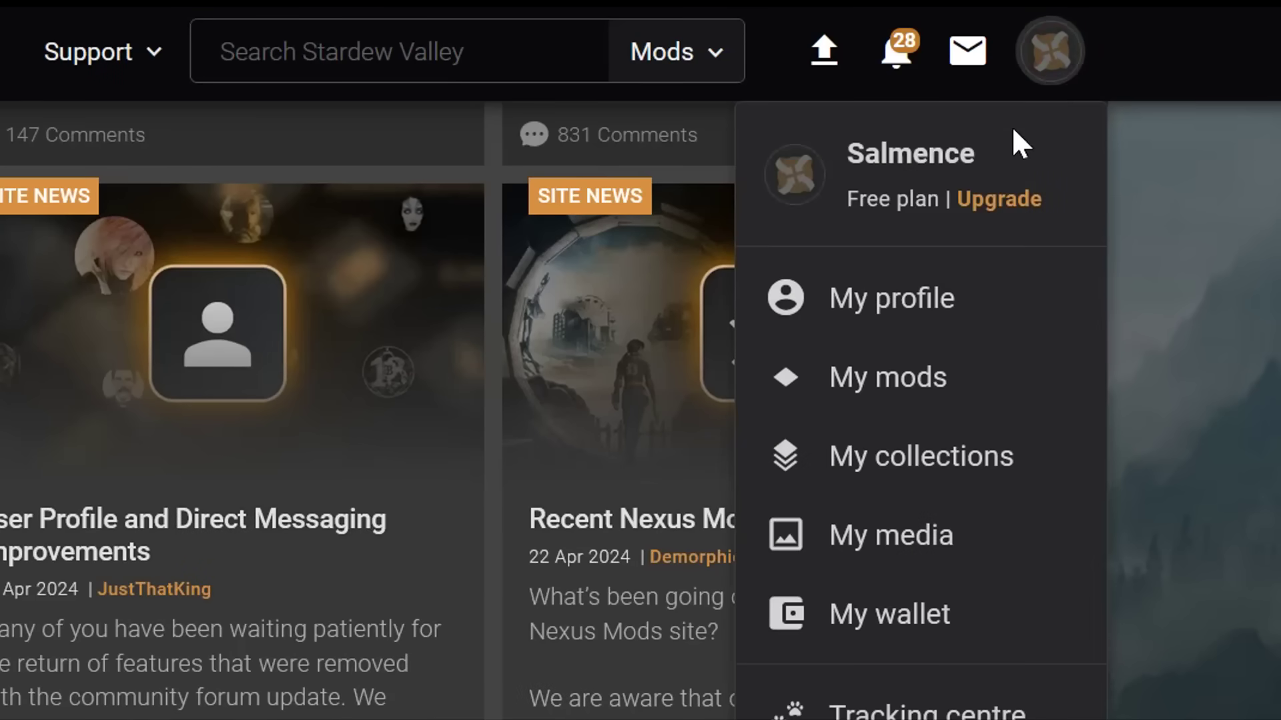
drag(853, 201, 915, 202)
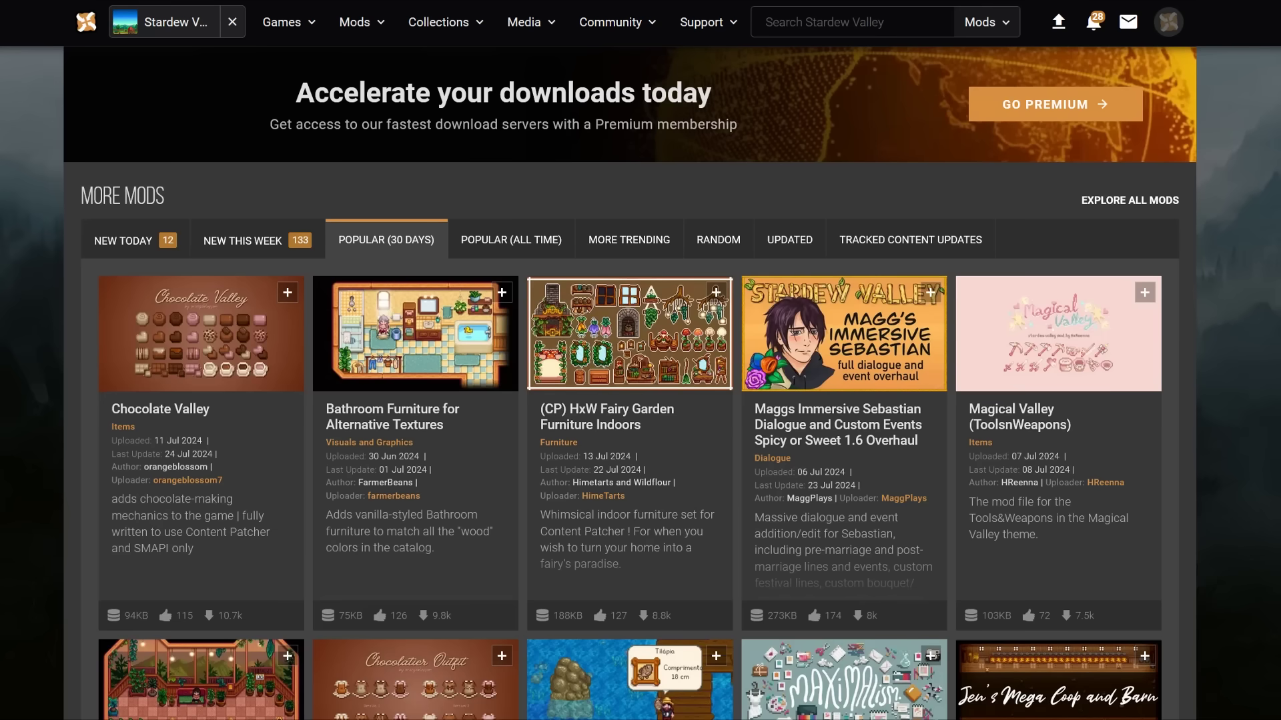
Find SMAPI among the all-time popular Stardew Valley mods and download it manually with the free slow download
click(510, 241)
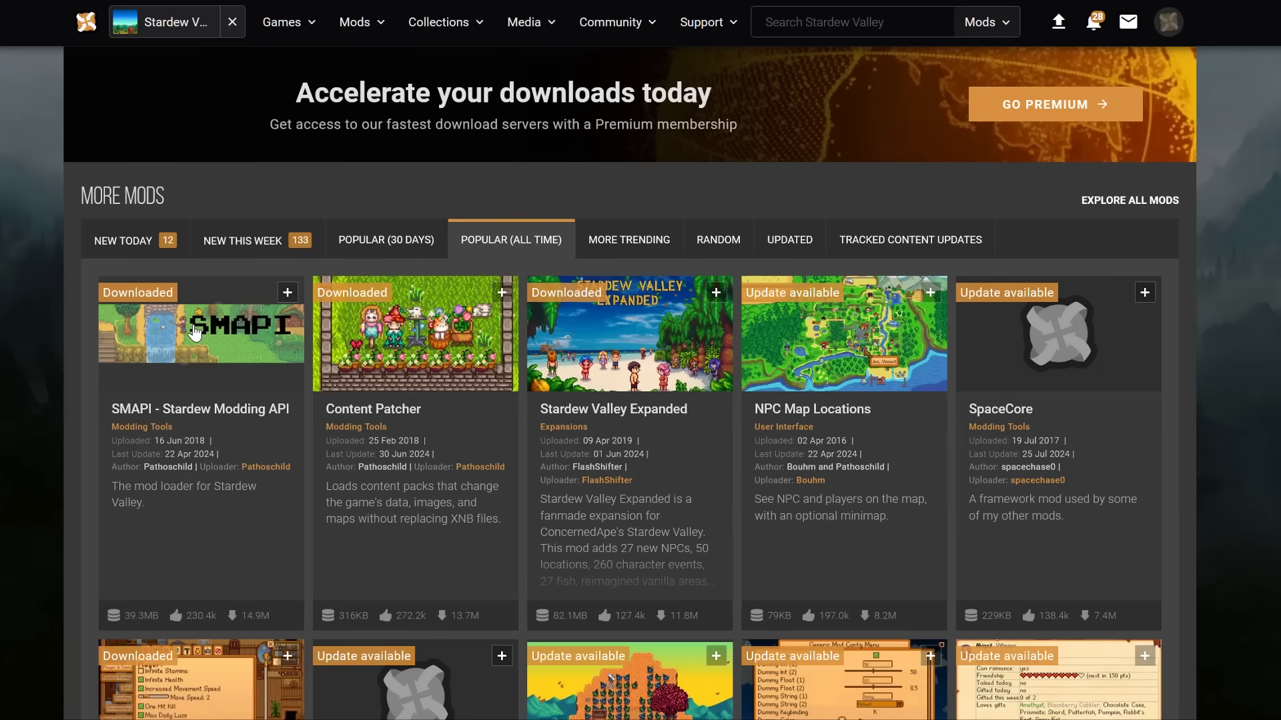
click(245, 320)
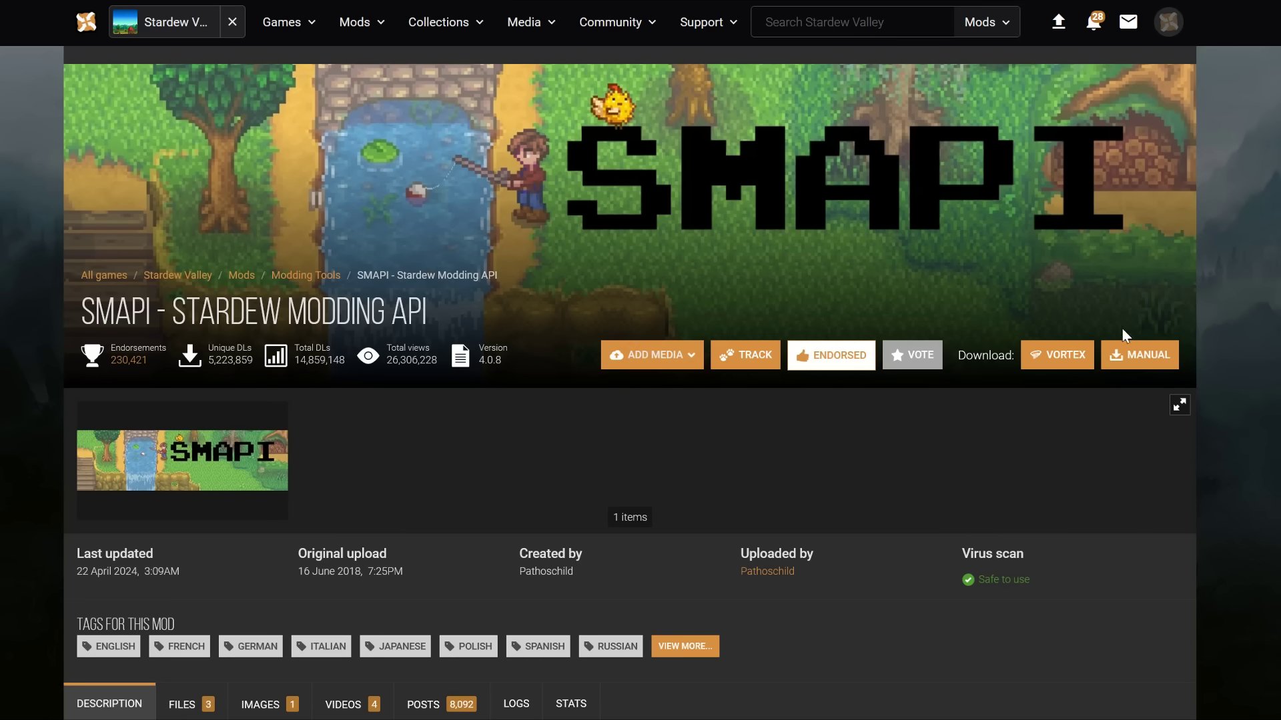
click(1129, 363)
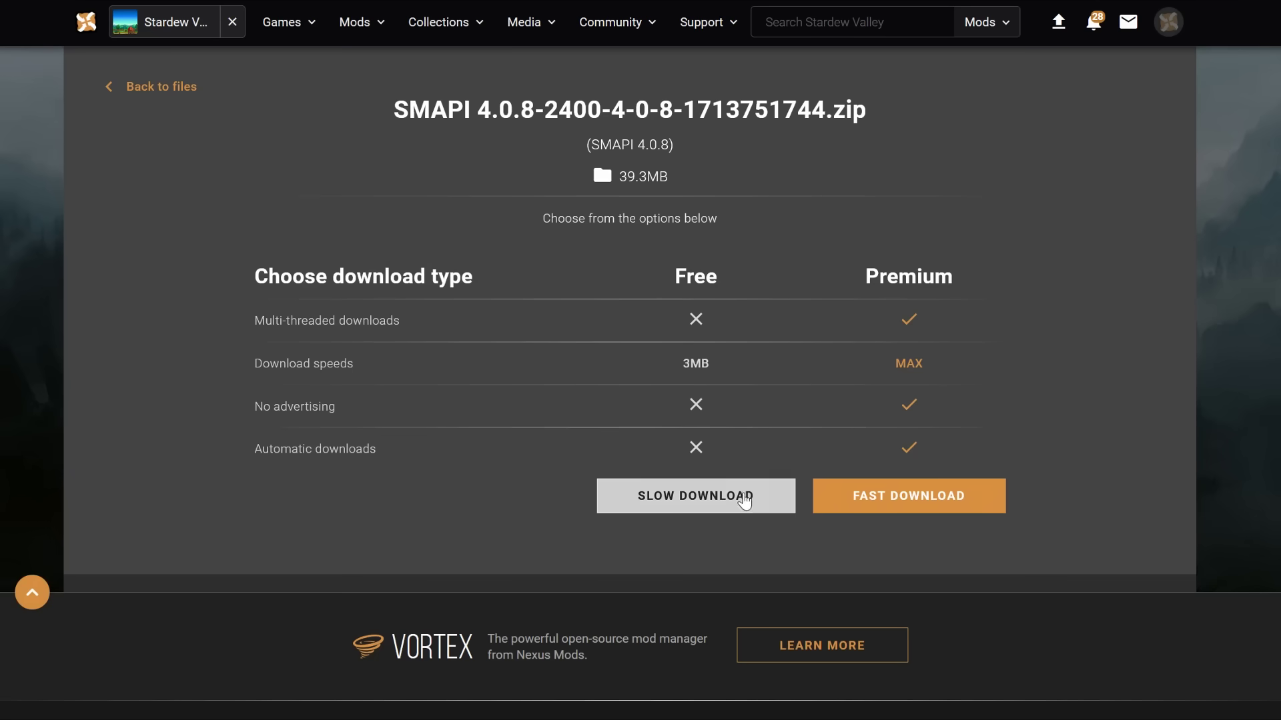
click(743, 501)
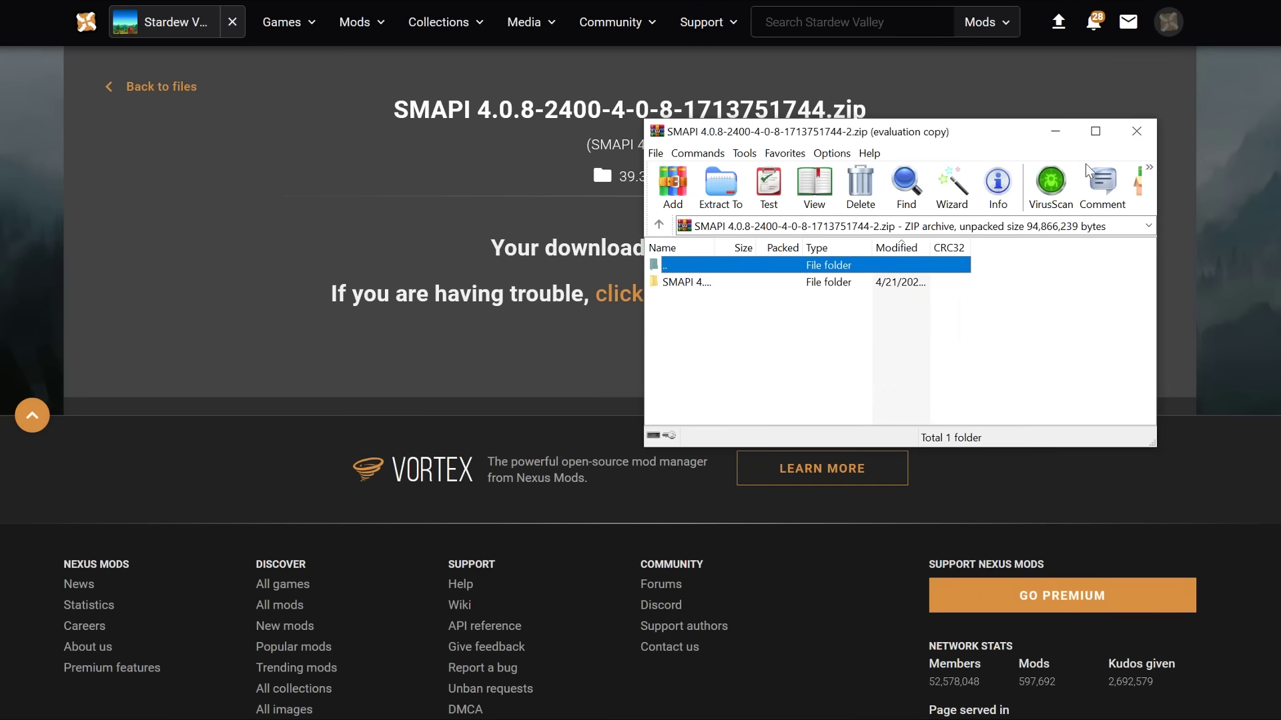
Extract the SMAPI 4.0.8 installer folder from the downloaded archive to the desktop and open it
click(1038, 335)
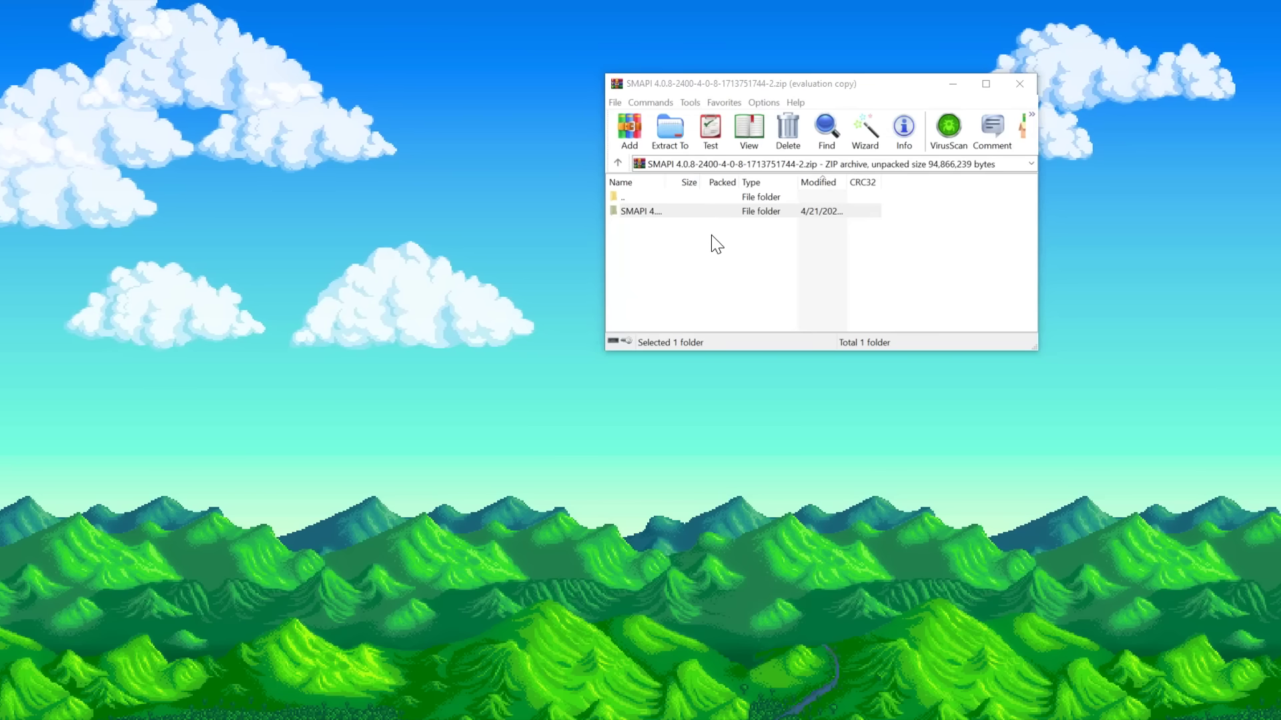
drag(687, 214, 478, 210)
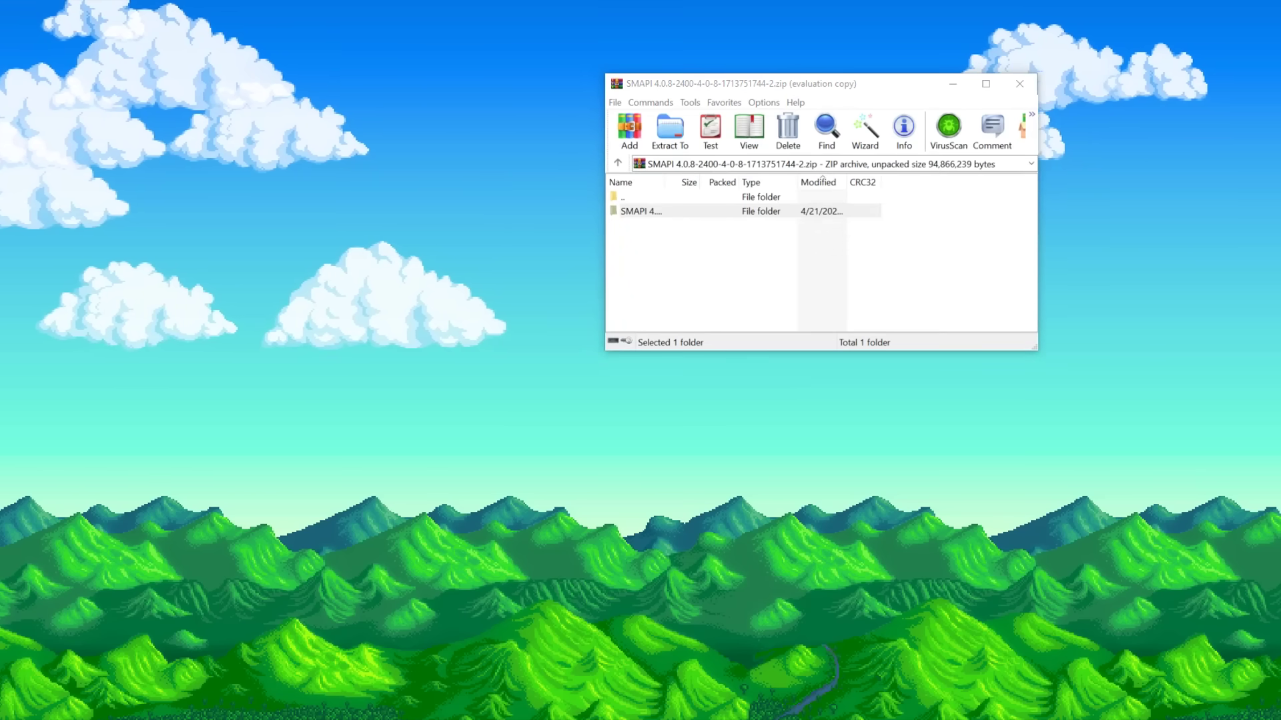
double_click(462, 239)
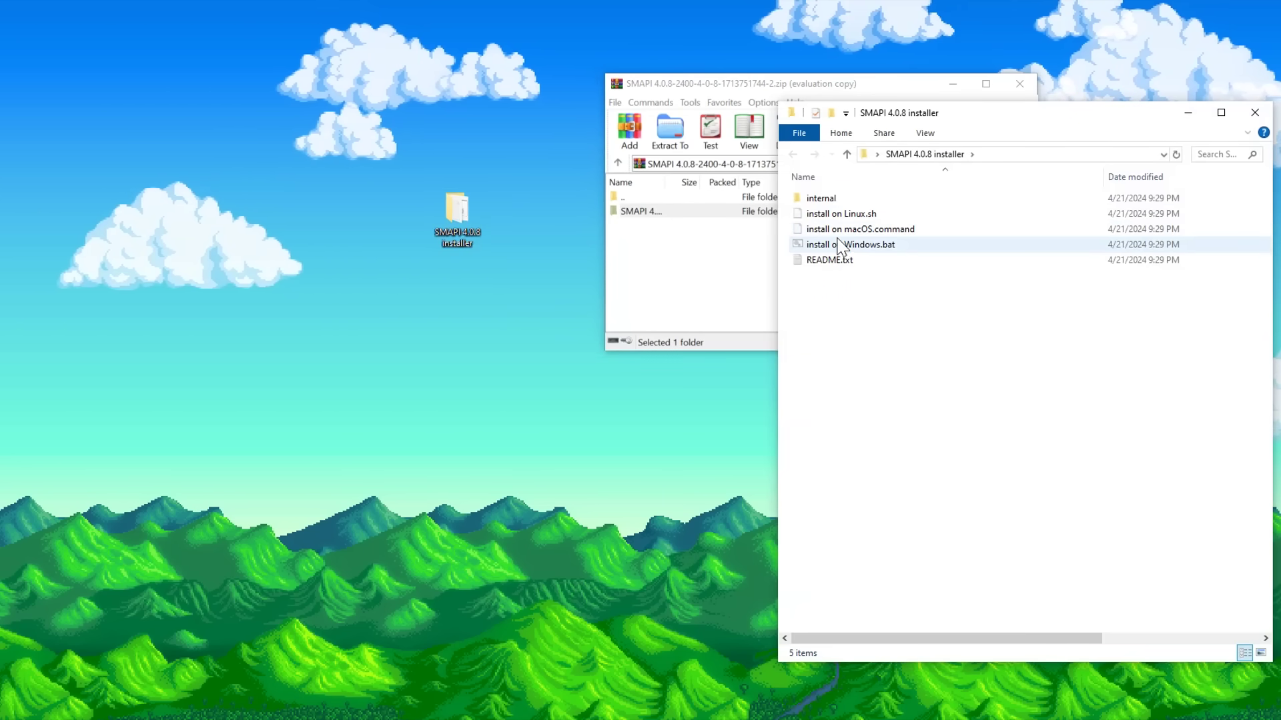
Run install on Windows.bat and choose option 1, the Stardew Valley folder under Steam\steamapps\common, as the game location
click(904, 247)
double_click(904, 247)
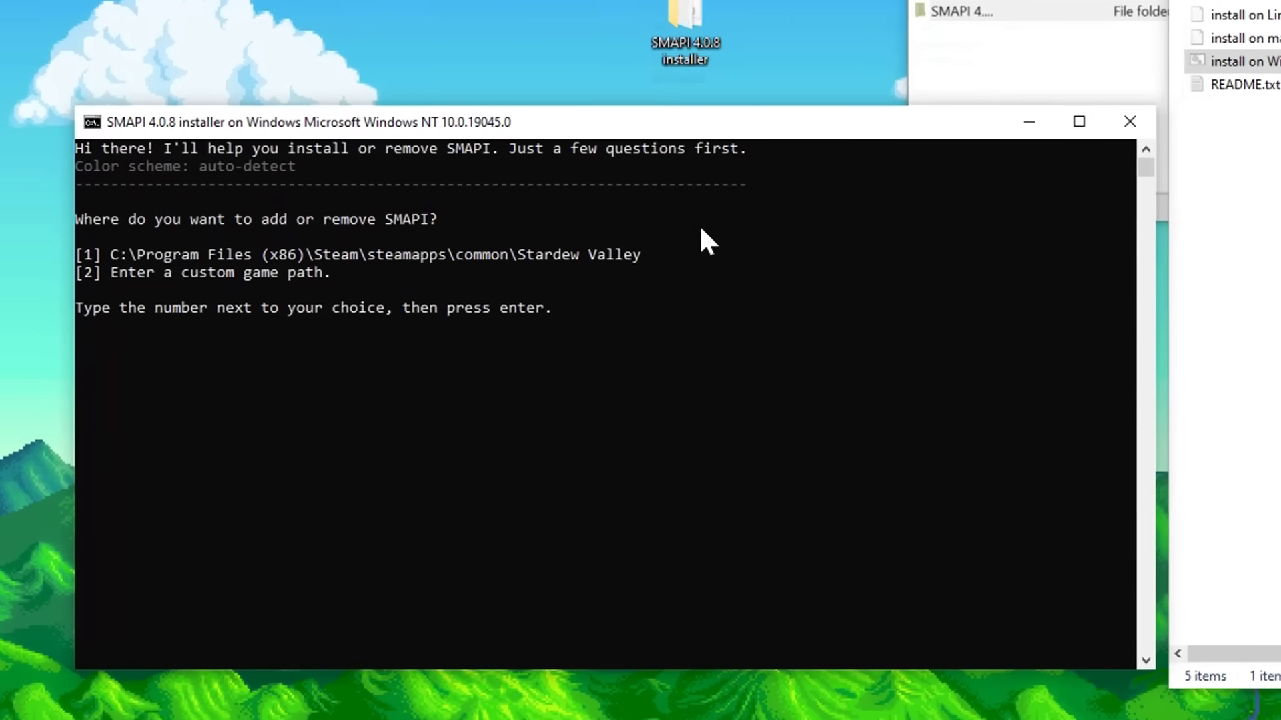
click(78, 325)
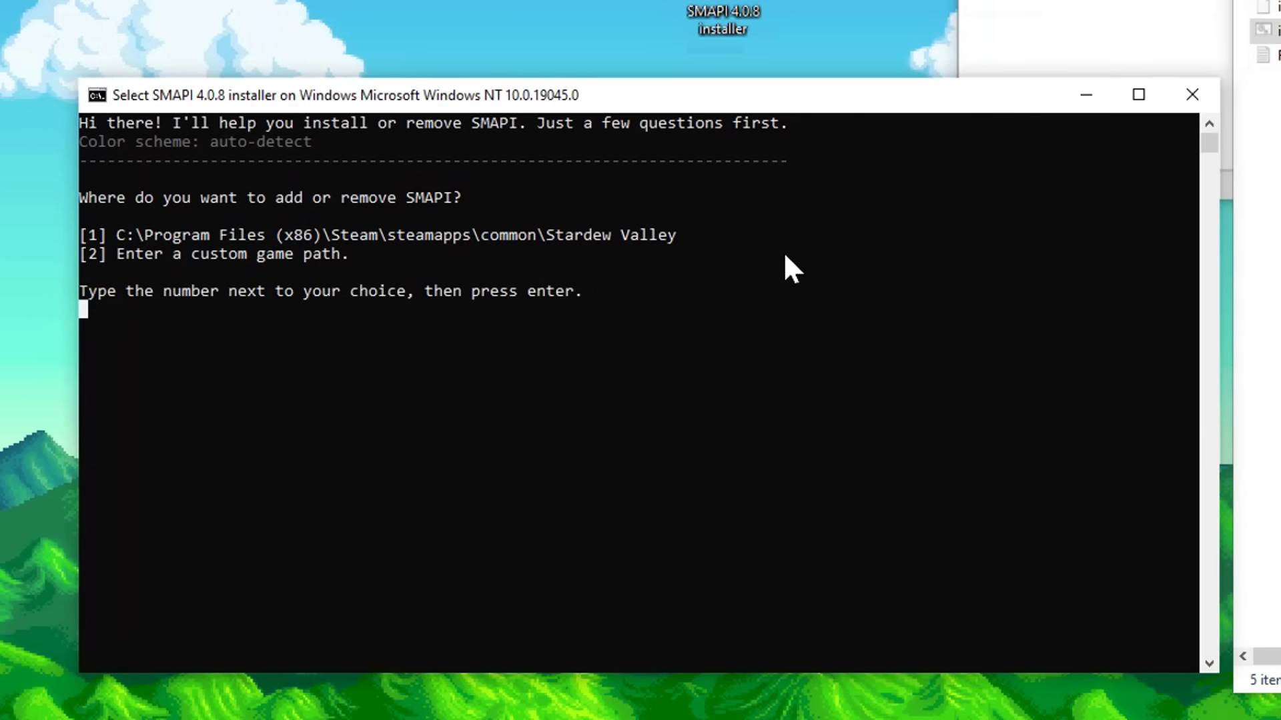
text(1)
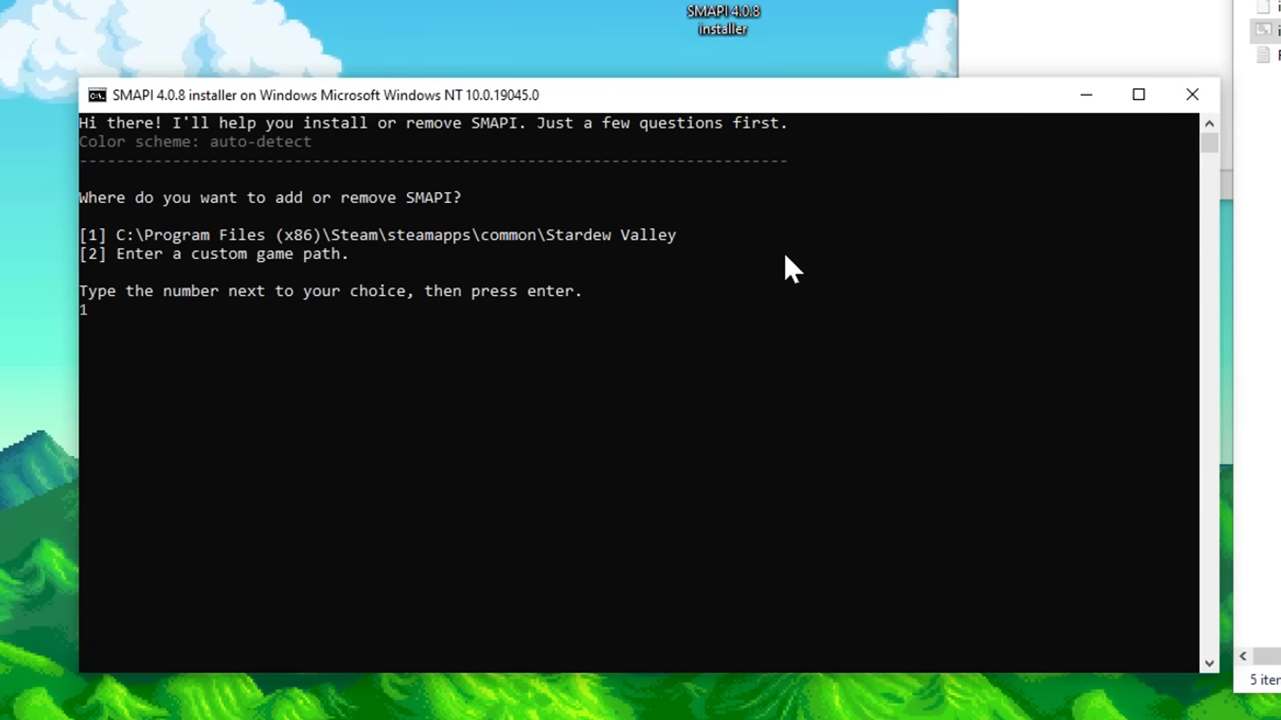
key(Return)
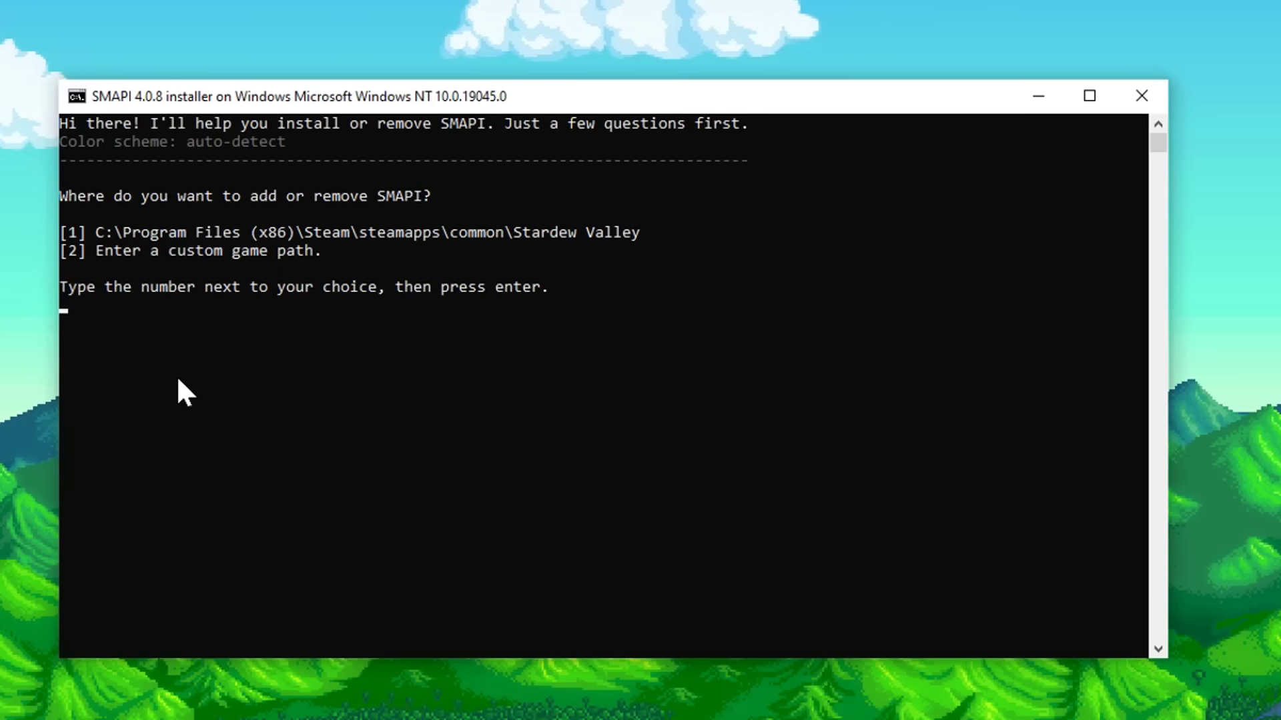
Choose option 2 at the installer's location question to enter a custom game path
text(2)
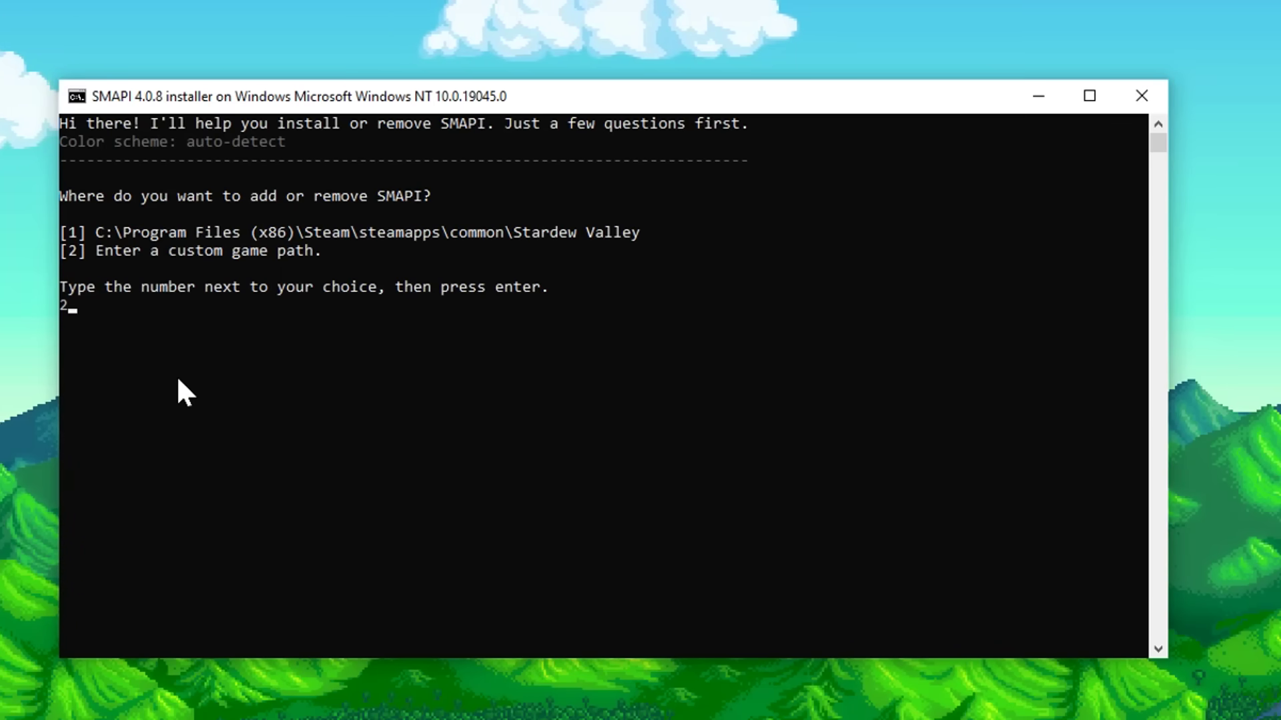
key(Return)
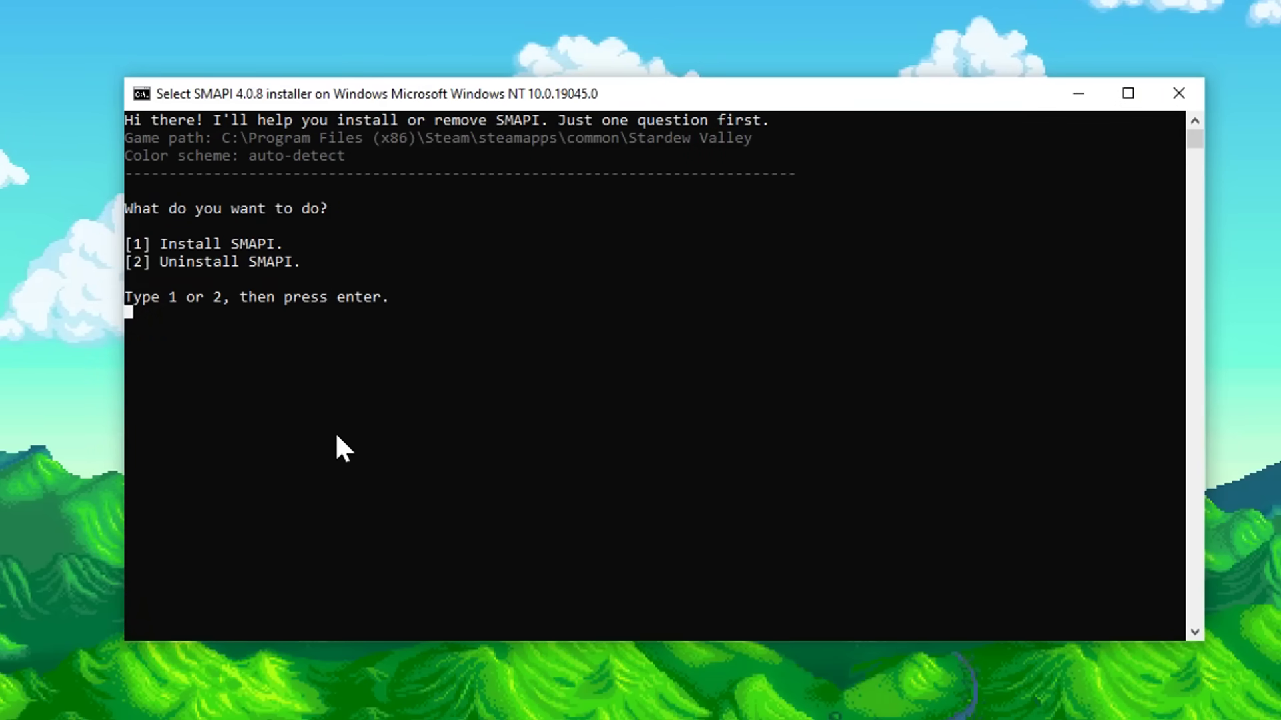
Choose option 1 in the installer to install SMAPI
key(Escape)
text(1)
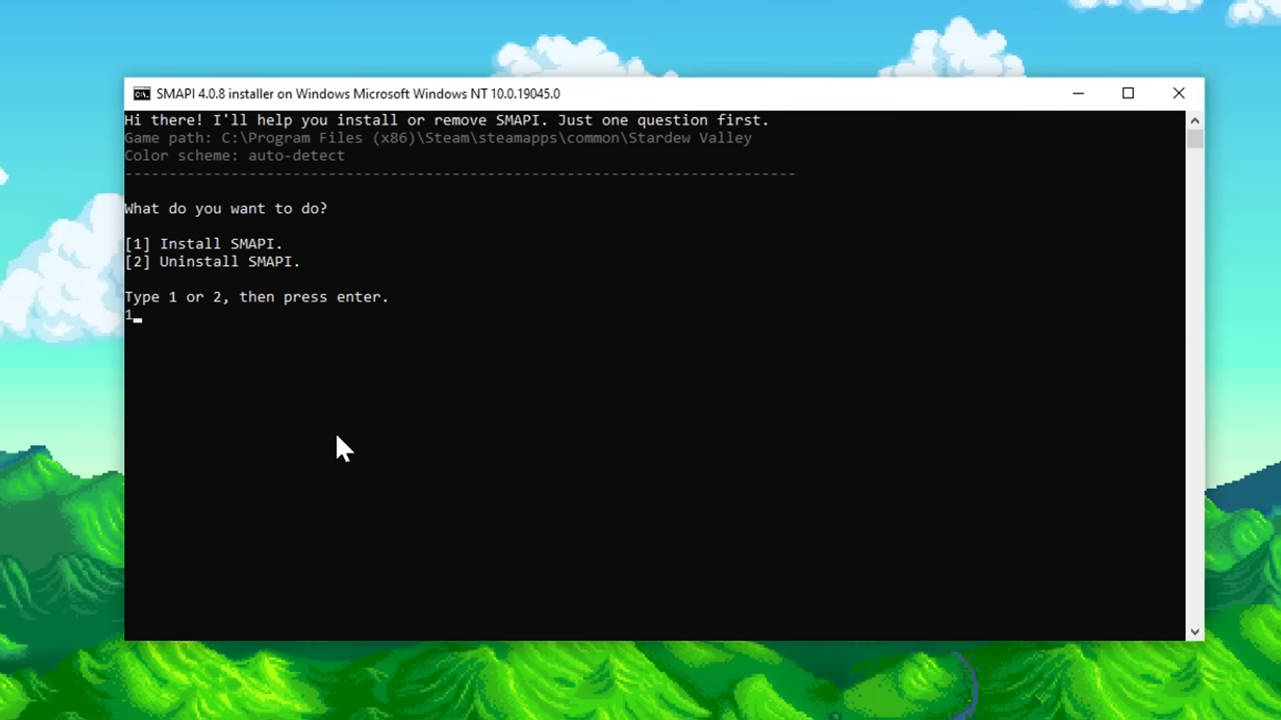
key(Return)
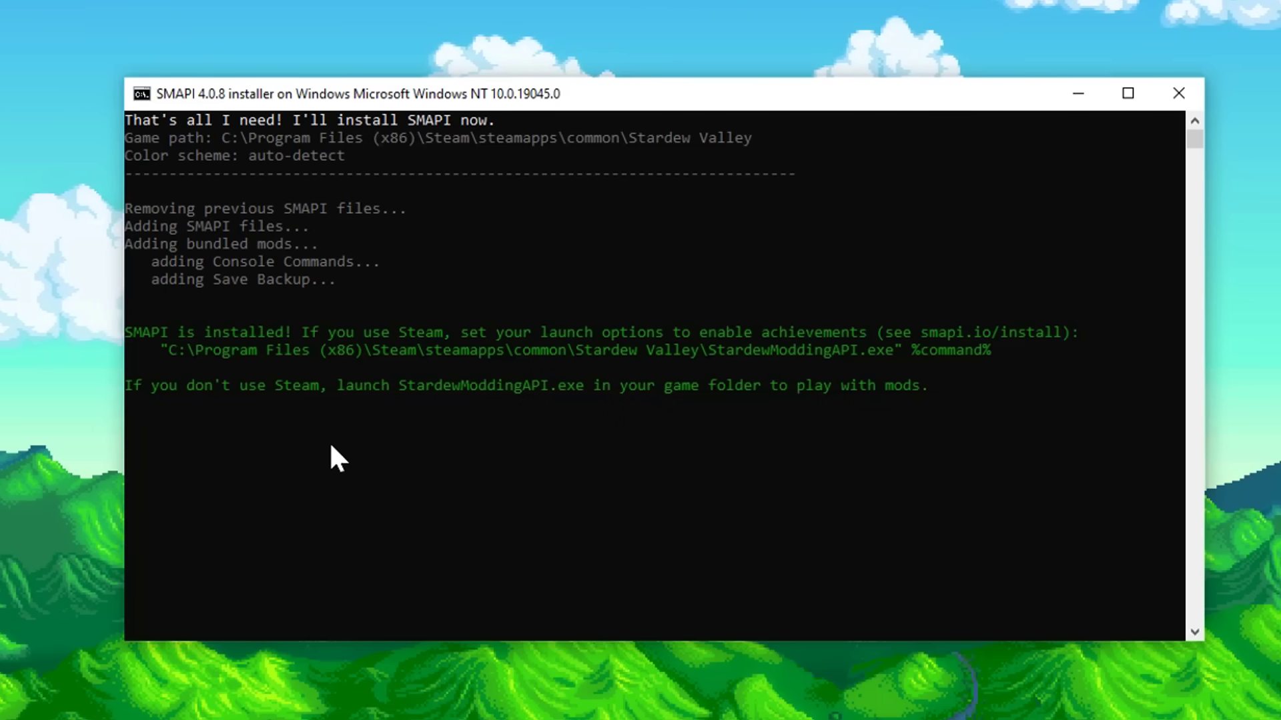
Copy the full Steam launch options line, from the opening quote through %command%, out of the installer output
click(161, 346)
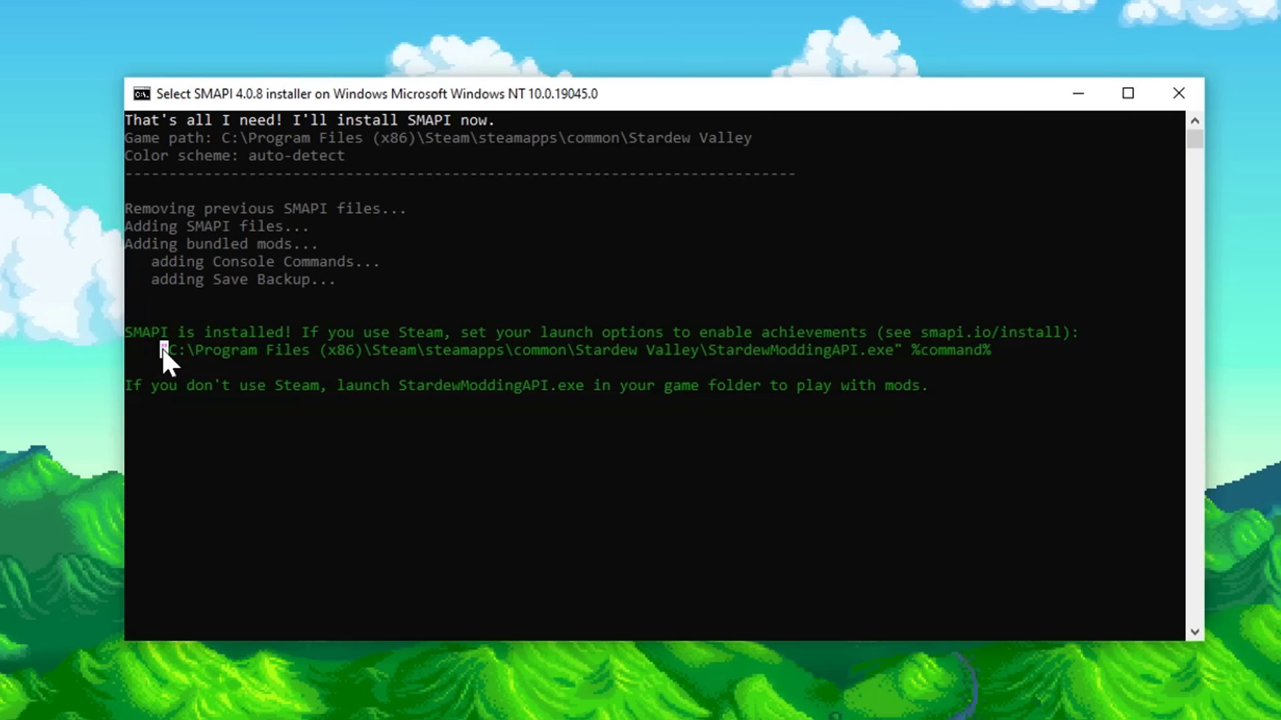
drag(162, 346, 898, 350)
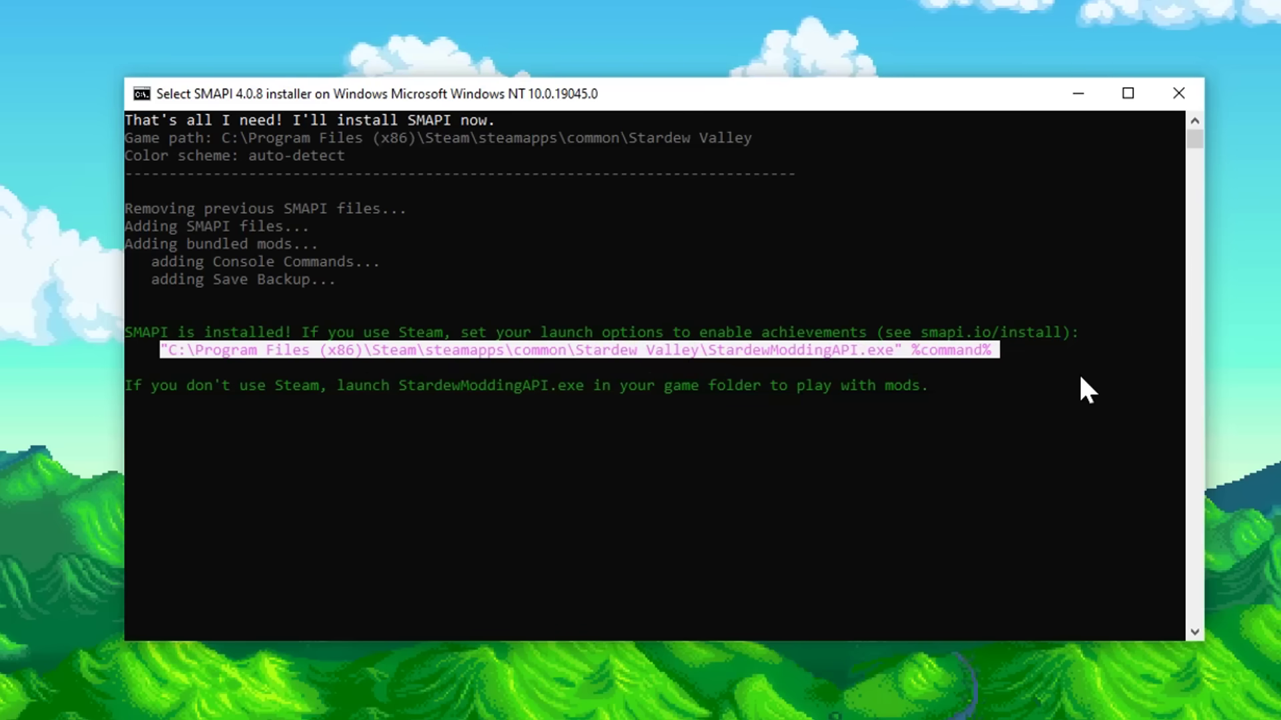
key(ctrl+c)
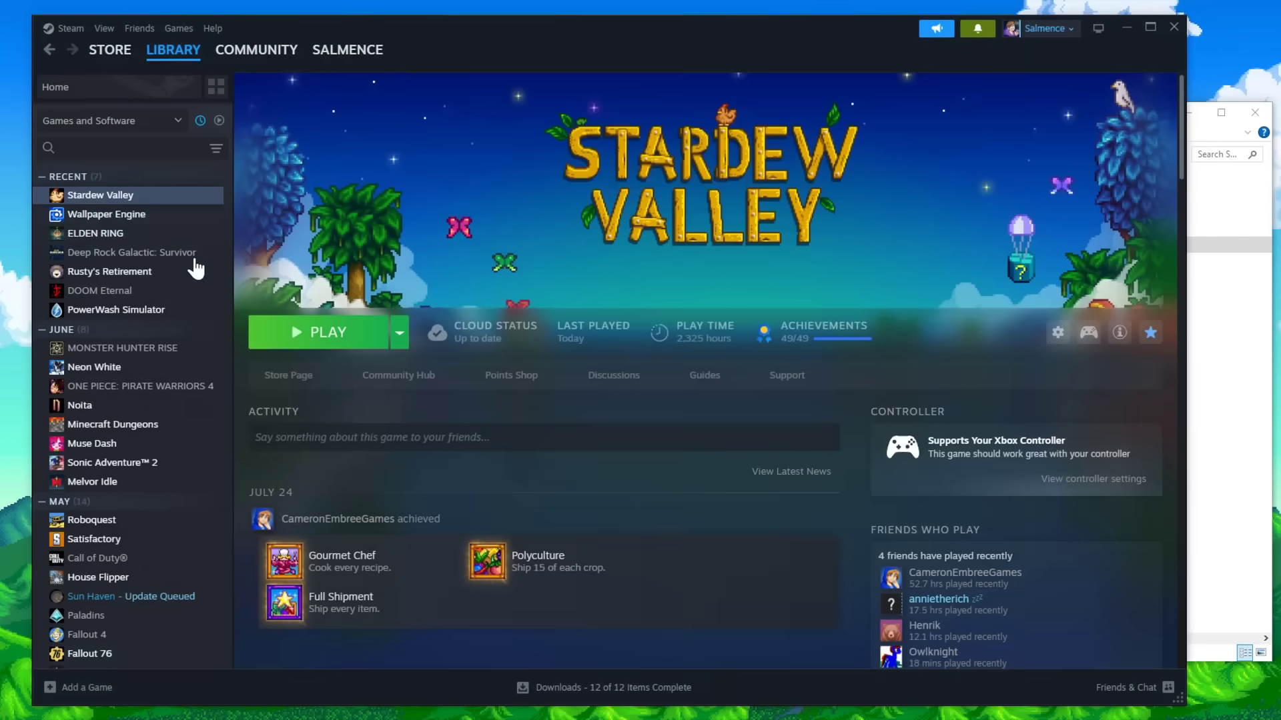
In Steam, replace Stardew Valley's launch options with the copied StardewModdingAPI.exe line ending in %command%
right_click(162, 193)
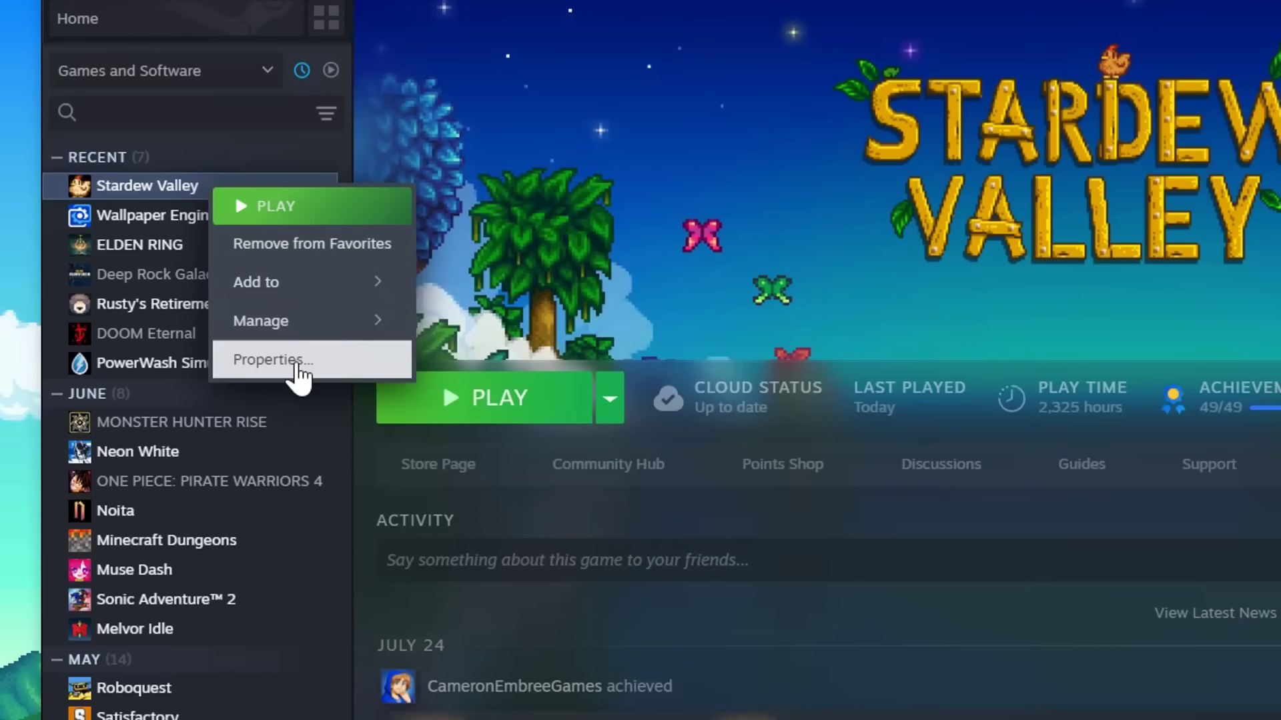
click(294, 364)
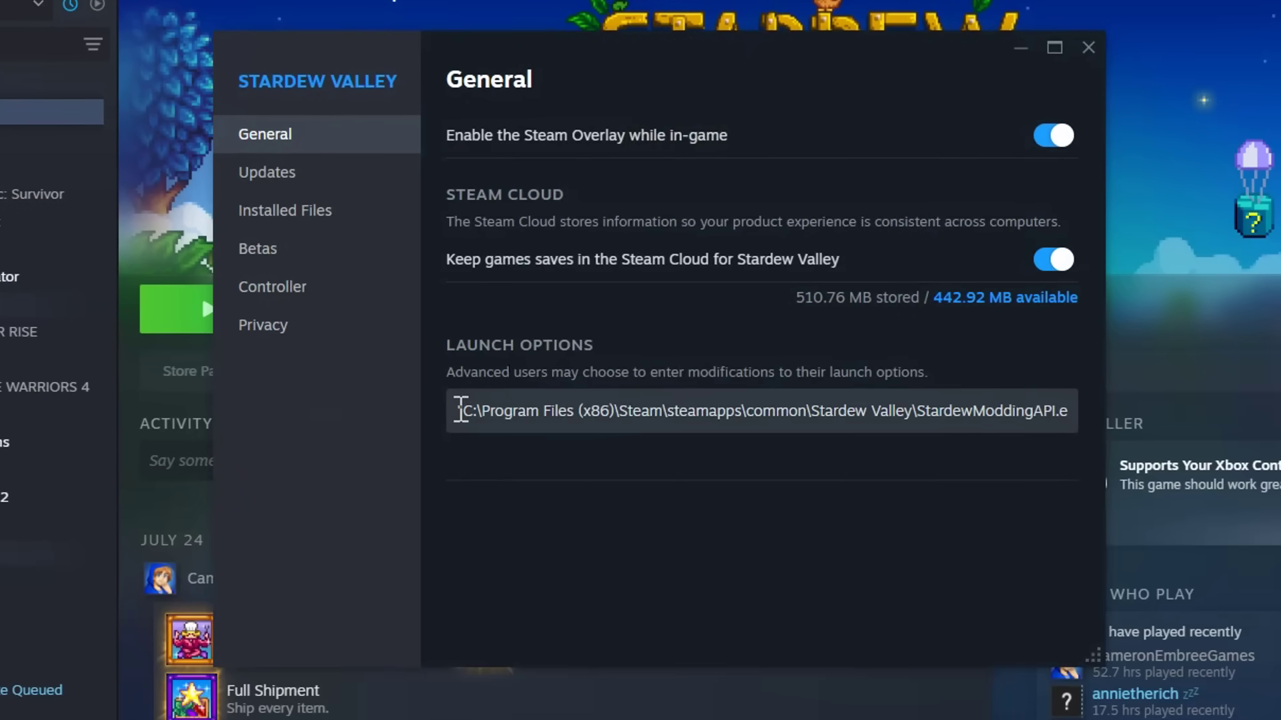
drag(461, 410, 1128, 408)
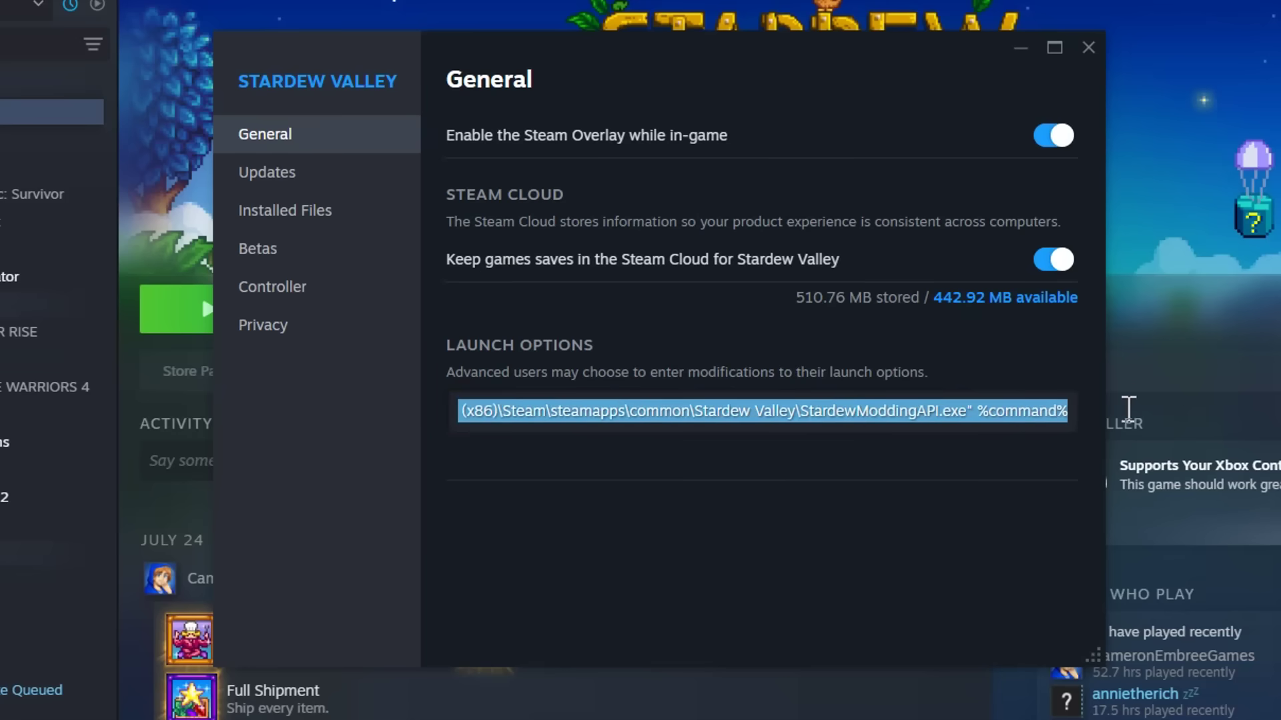
right_click(1027, 415)
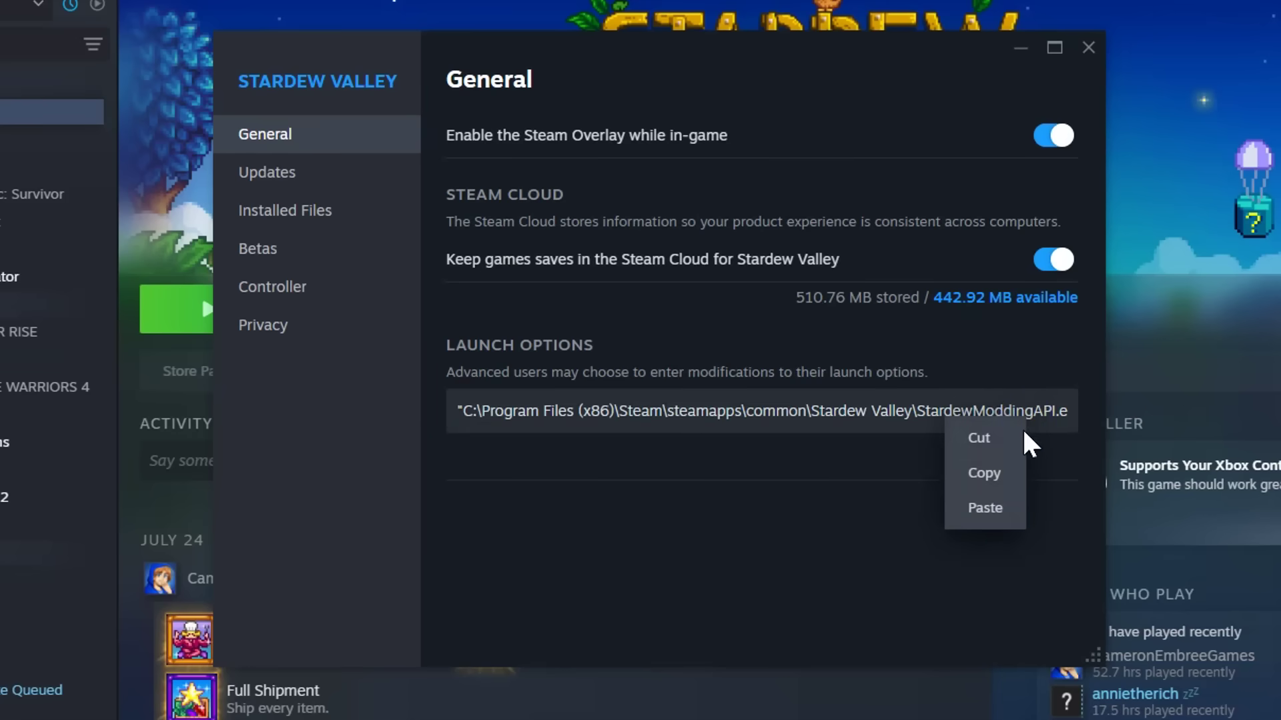
click(1022, 509)
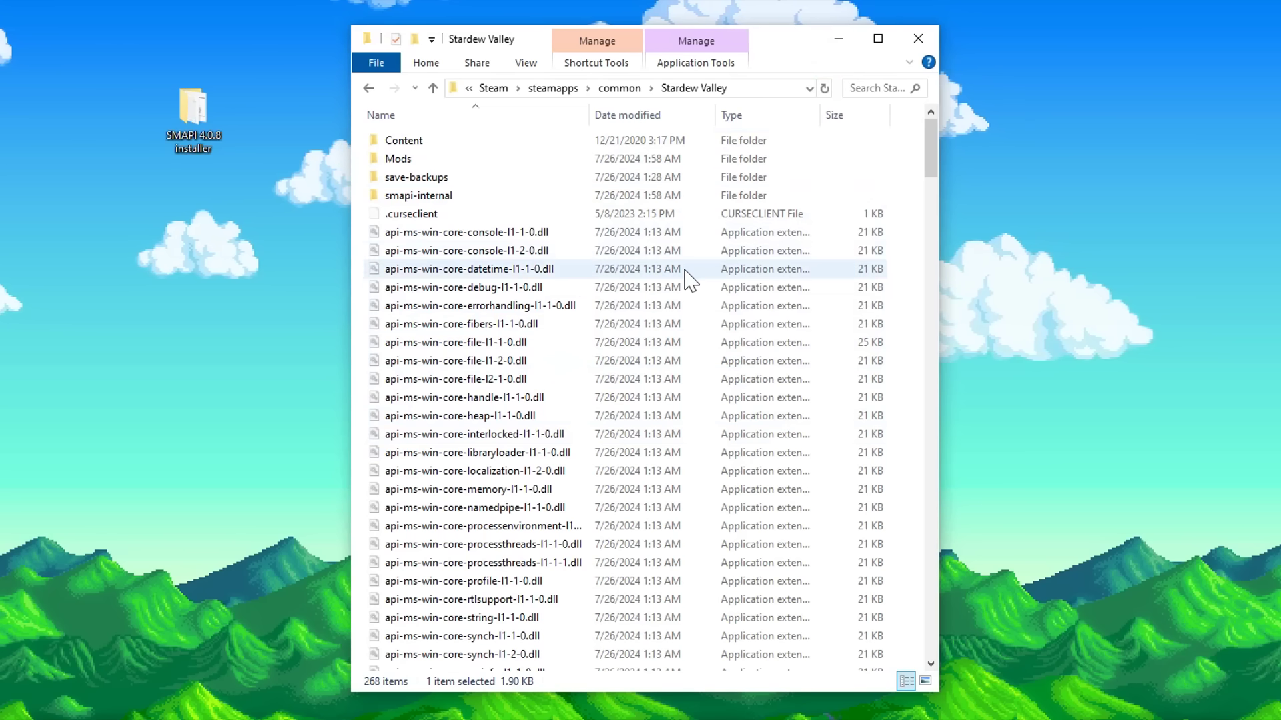
In the Stardew Valley game folder, find StardewModdingAPI.exe and move its shortcut to the desktop
scroll(687, 277, down, 20)
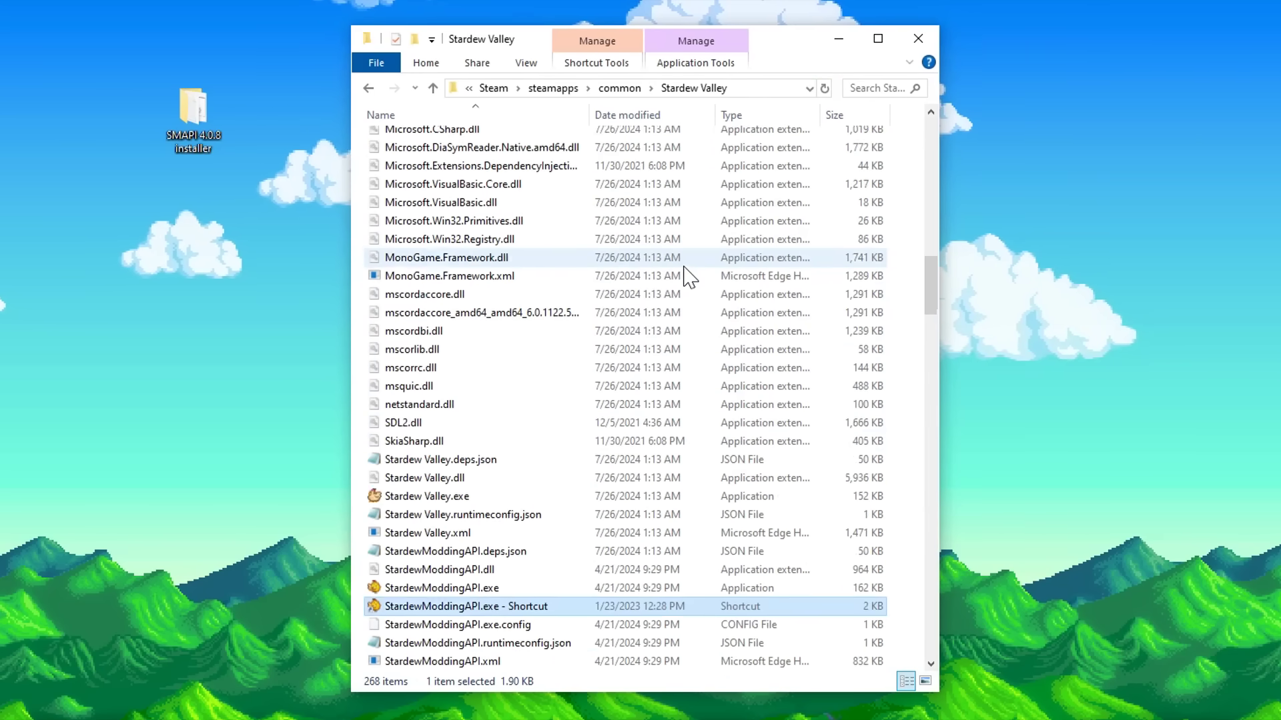
scroll(687, 277, down, 4)
click(457, 369)
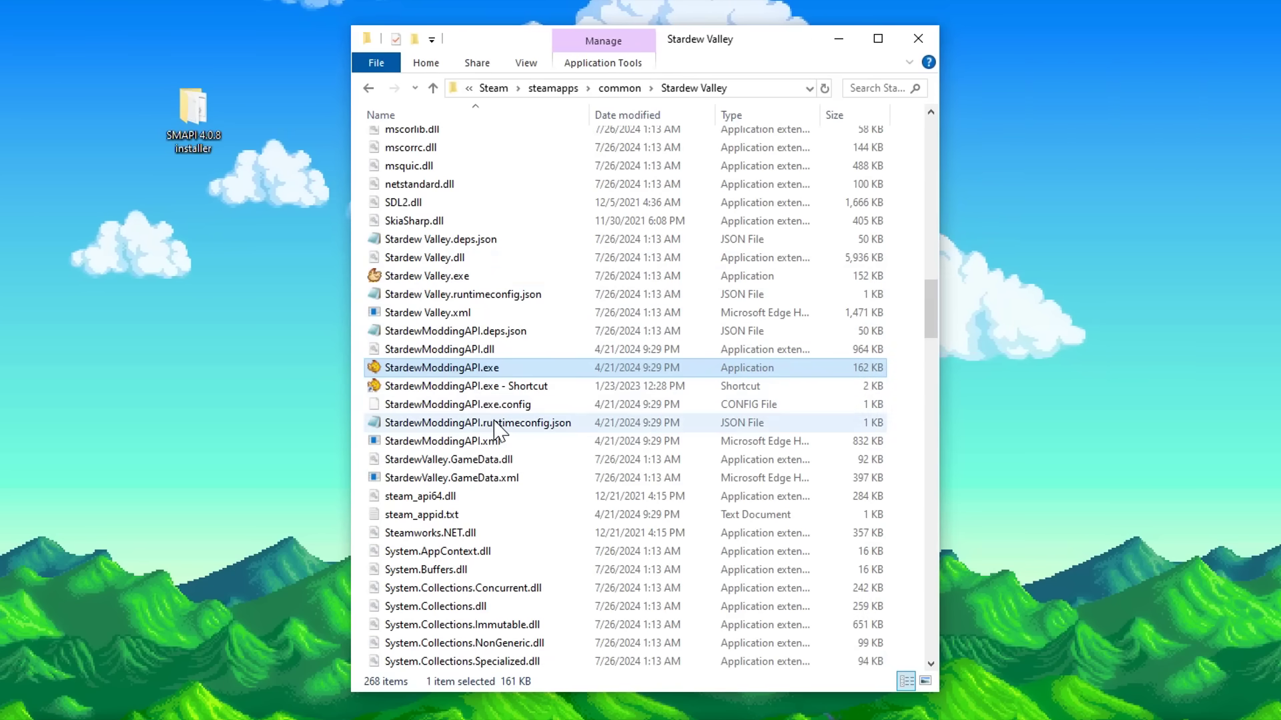
right_click(505, 368)
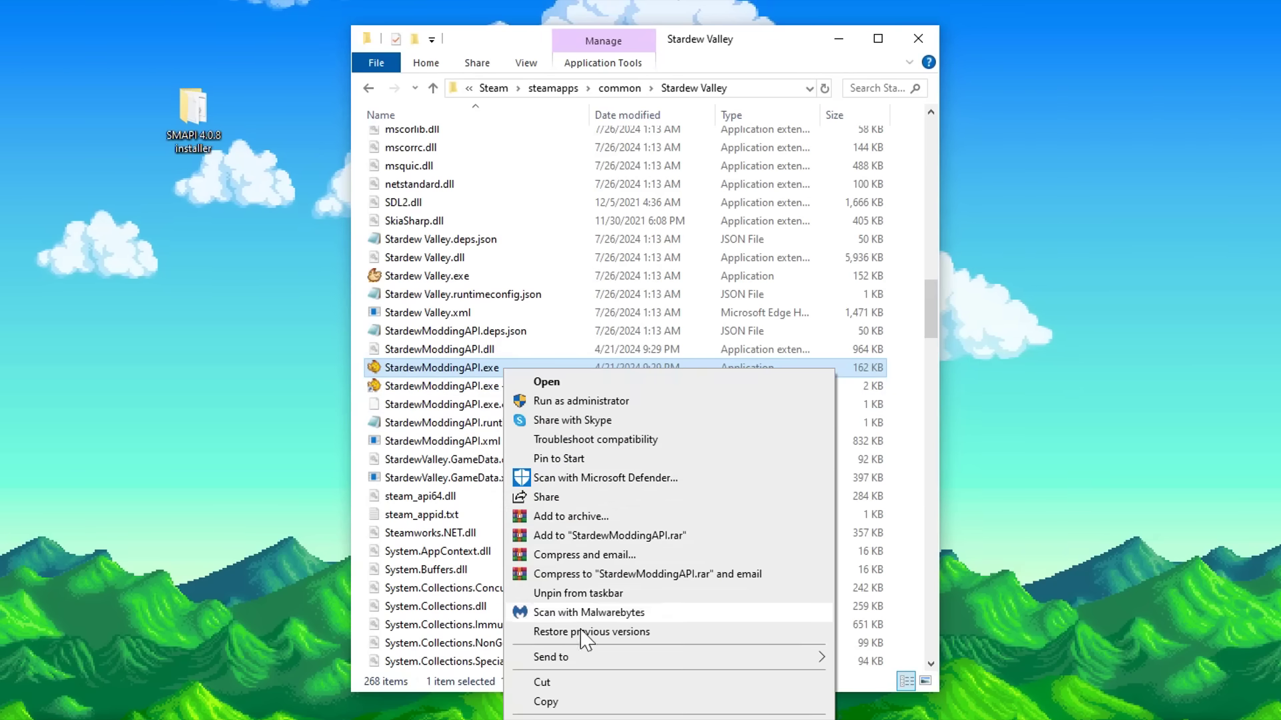
click(408, 385)
drag(409, 386, 253, 437)
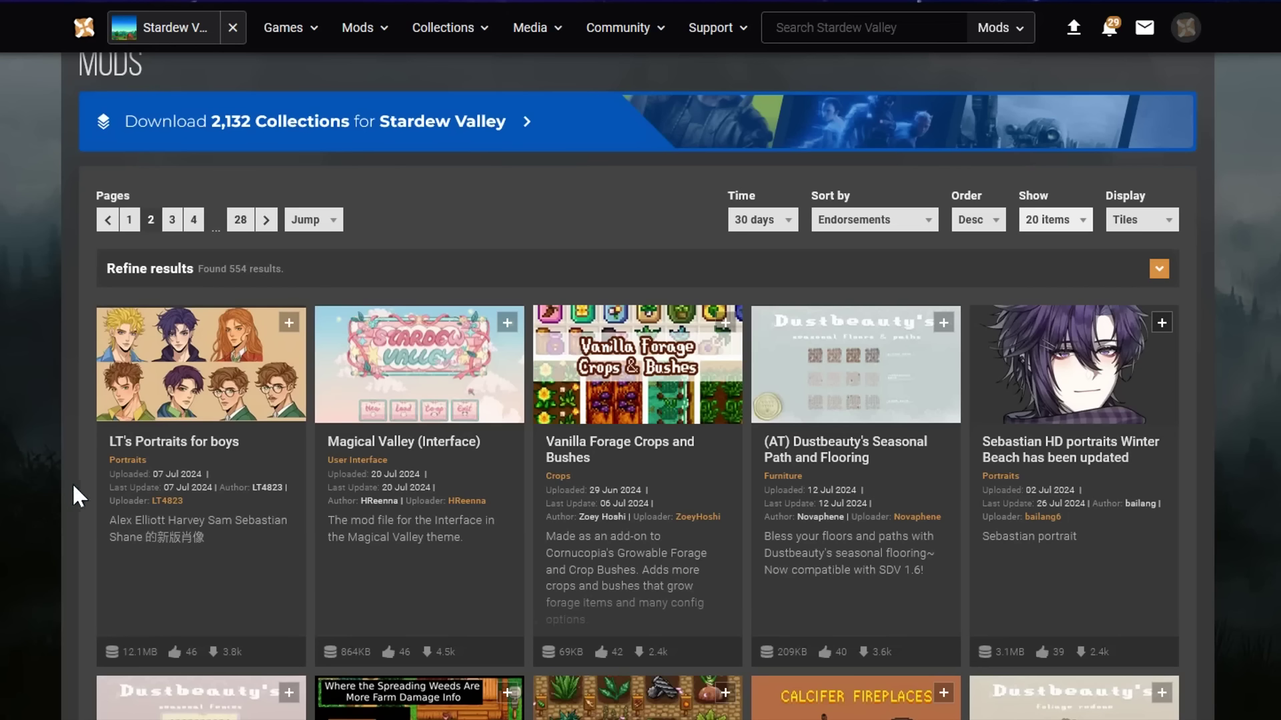
Open the Magical Valley (Interface) mod on Nexus Mods and read through its description, terms of service and log
click(439, 450)
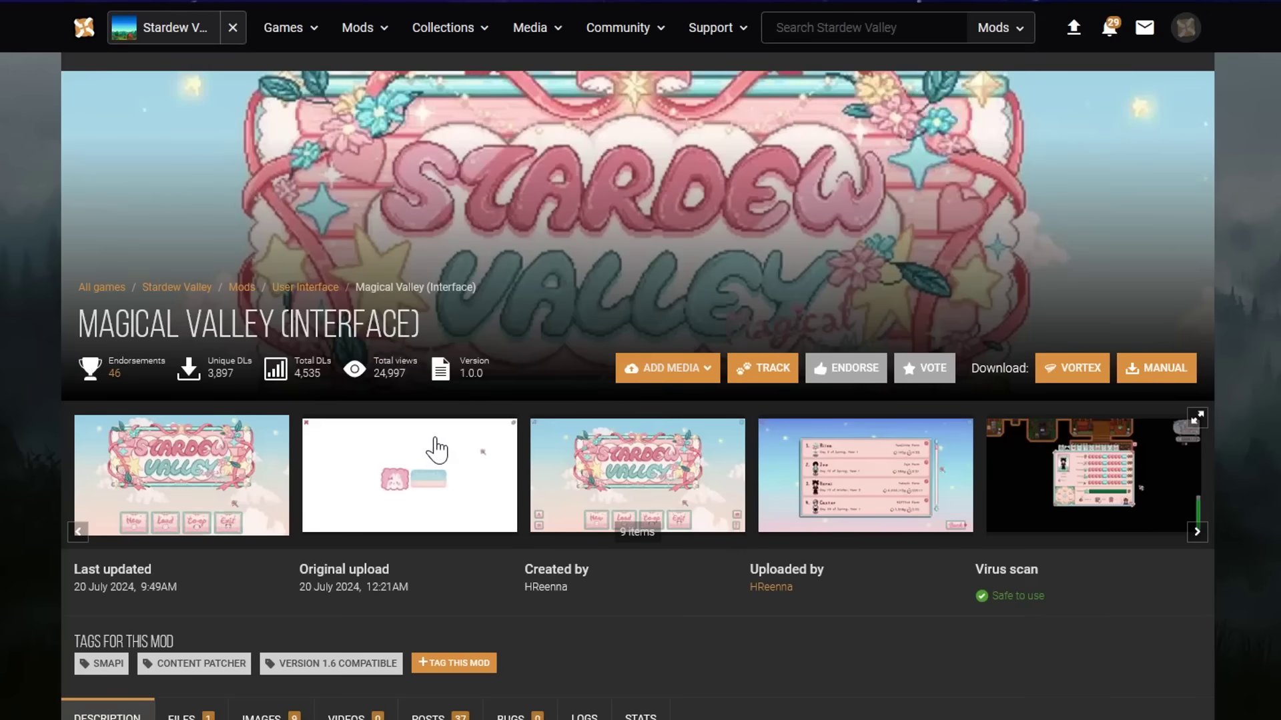
scroll(641, 387, down, 8)
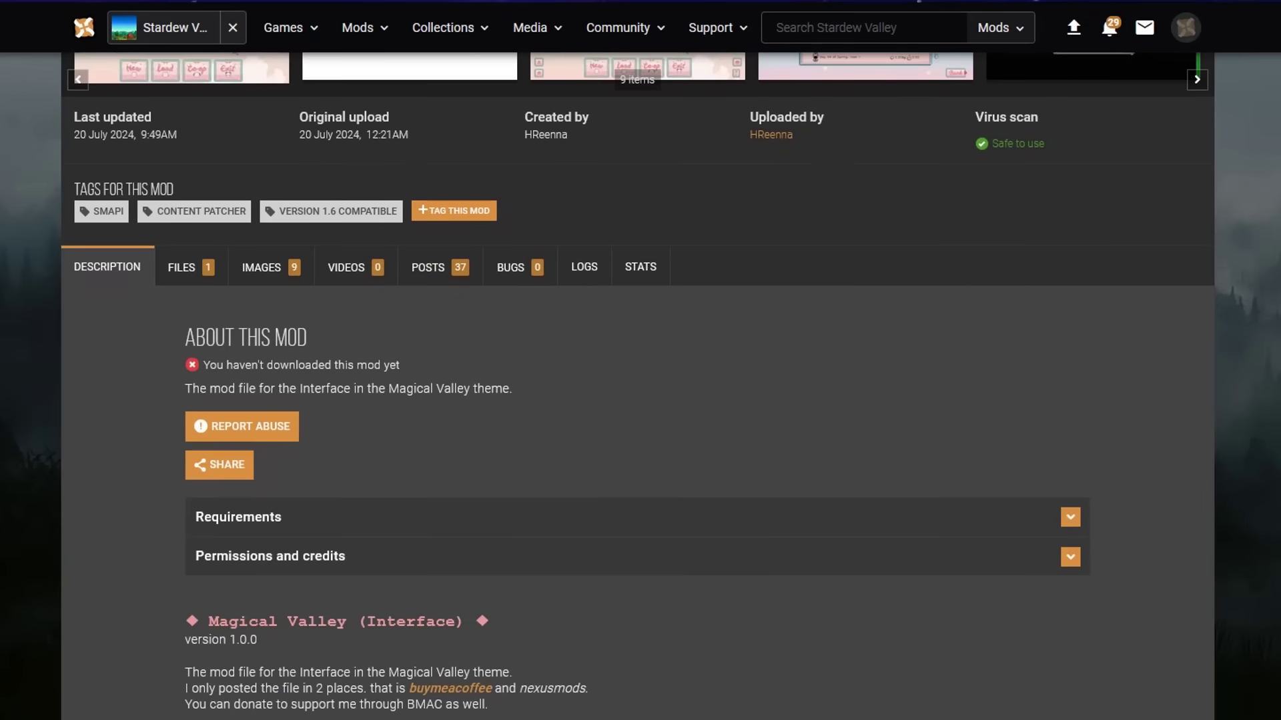
scroll(640, 387, down, 4)
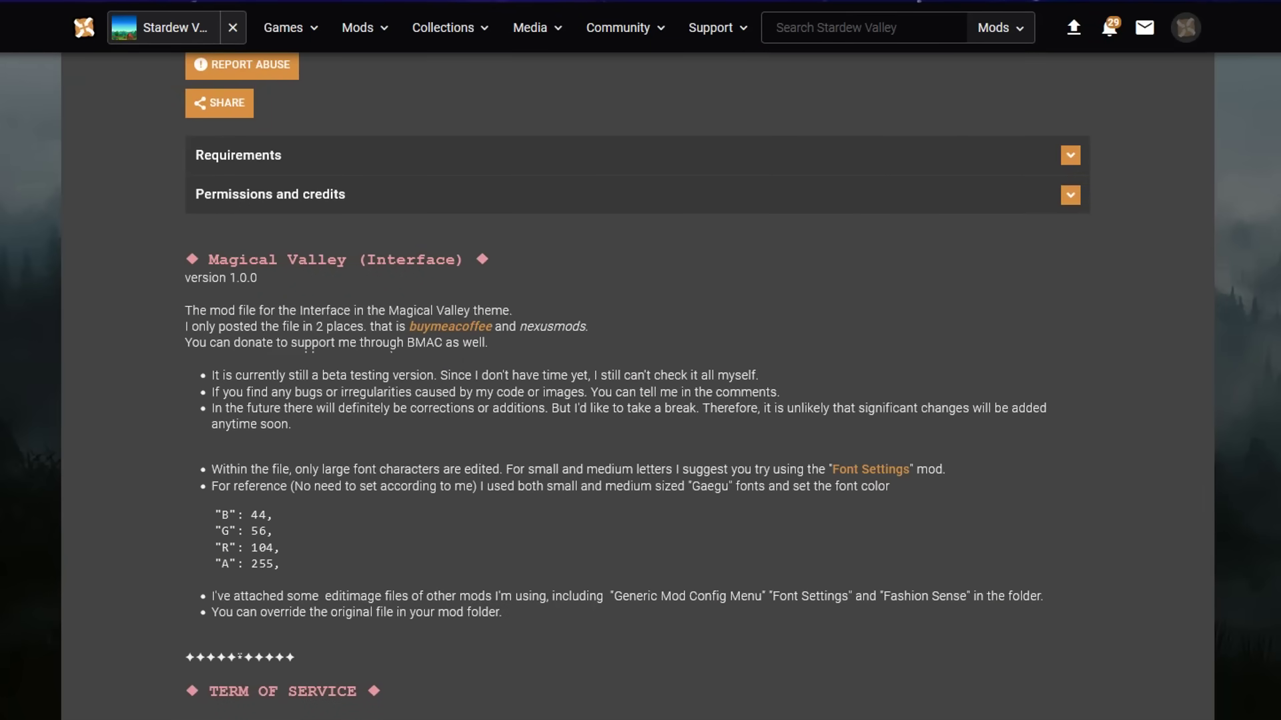
scroll(641, 386, down, 2)
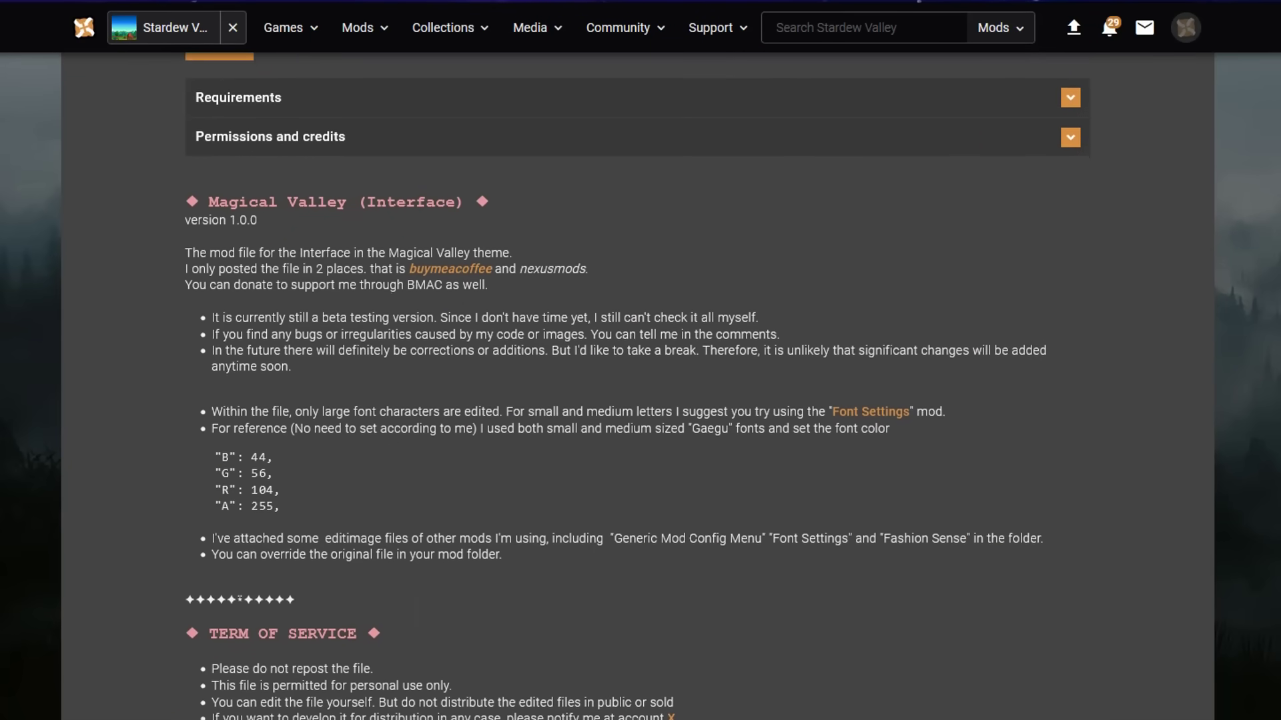
scroll(641, 387, down, 2)
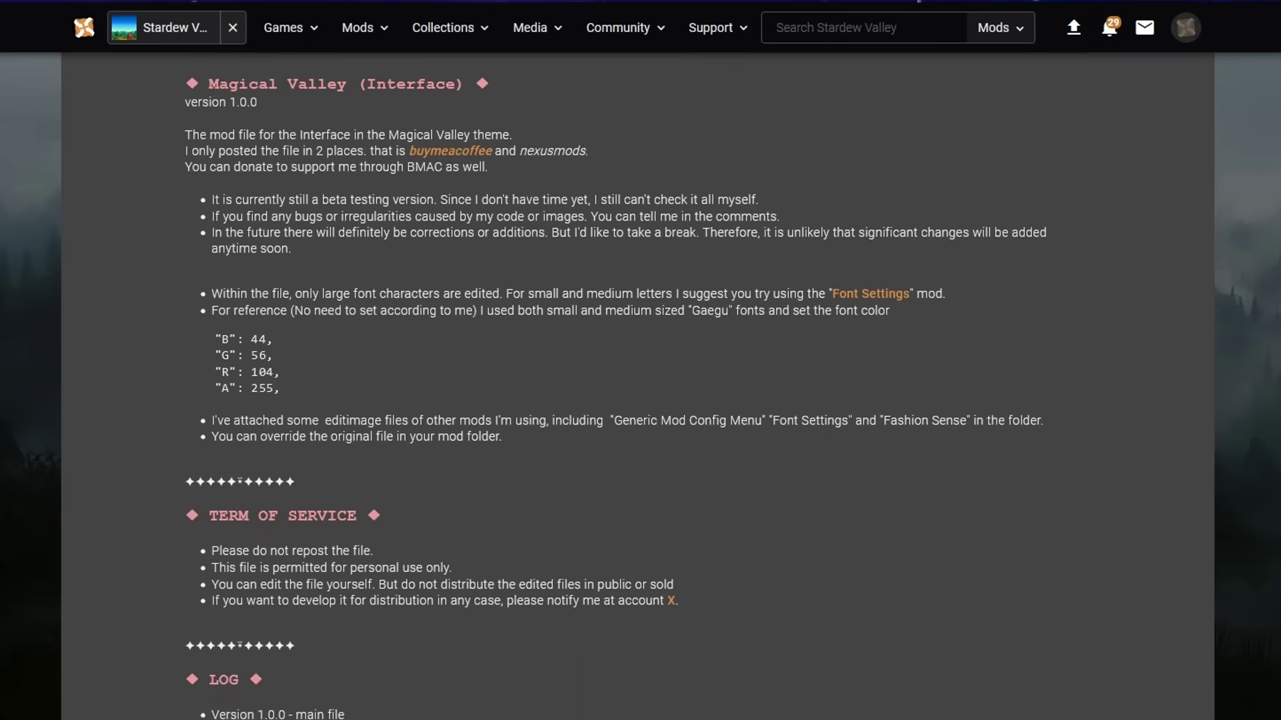
scroll(640, 387, down, 2)
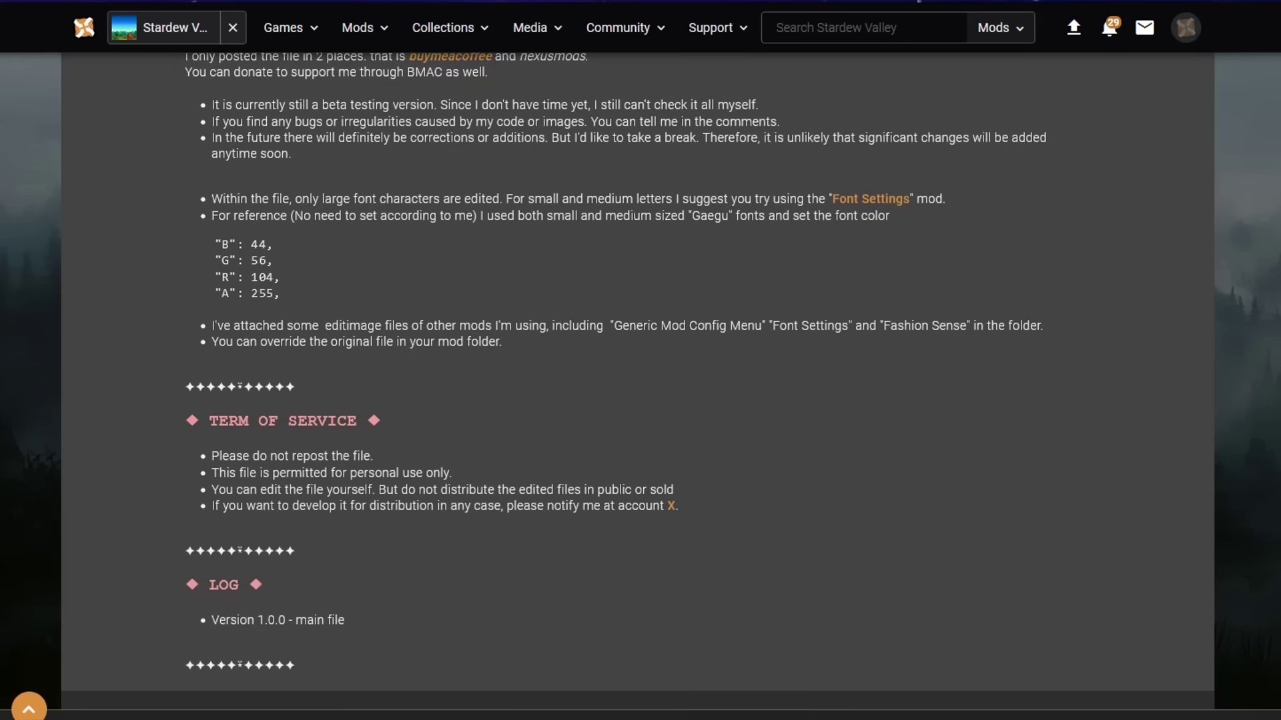
scroll(640, 387, down, 1)
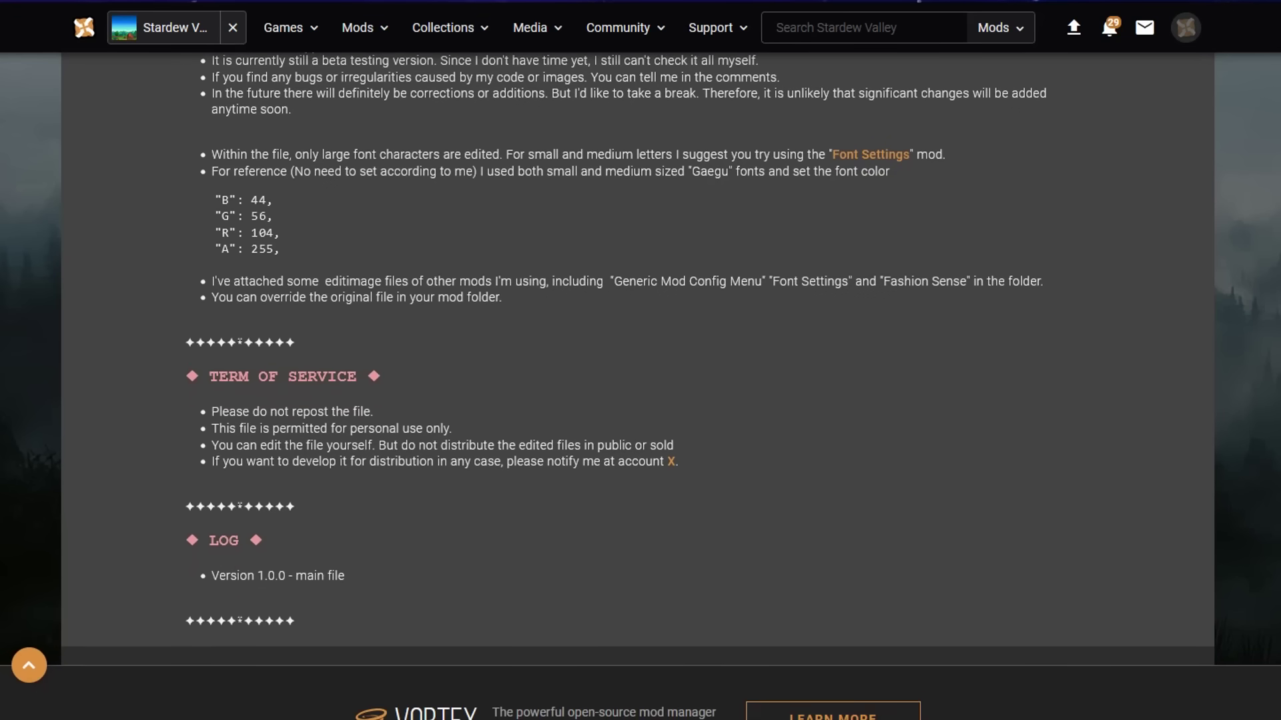
click(902, 653)
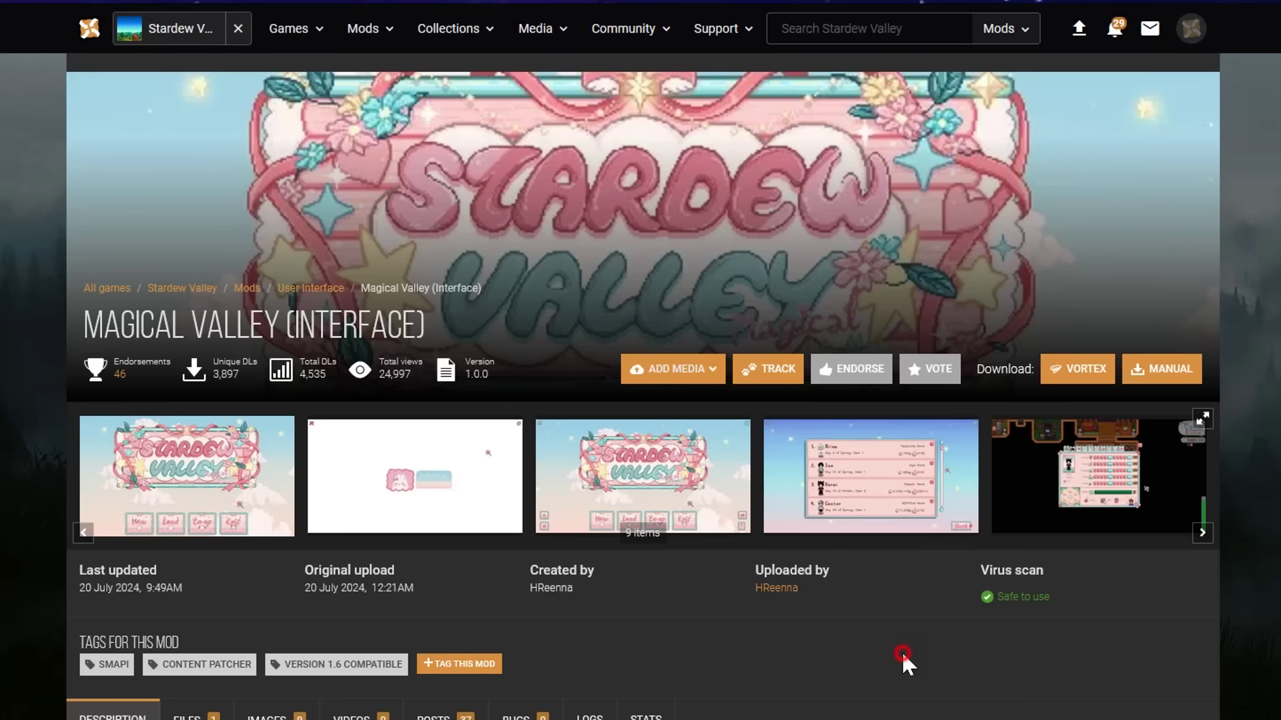
Follow Magical Valley (Interface)'s manual download requirements to Content Patcher and download Content Patcher 2.3.0 manually with the slow download
click(1157, 379)
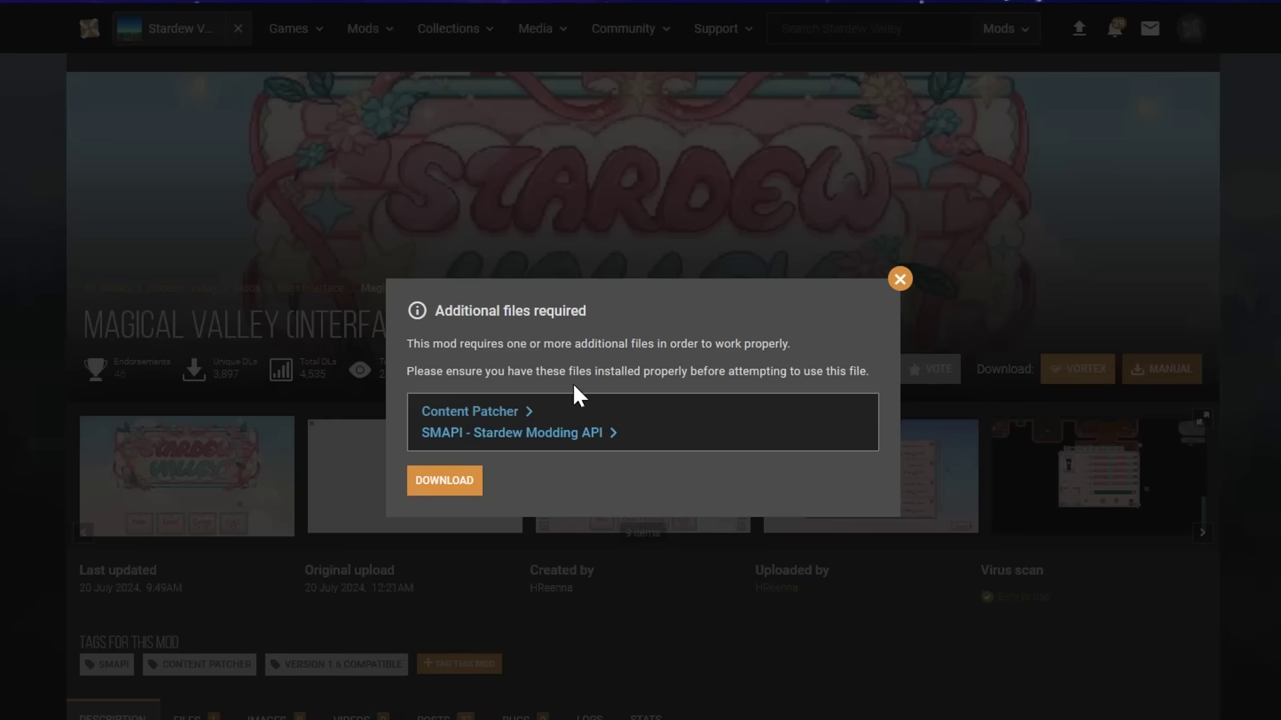
click(470, 418)
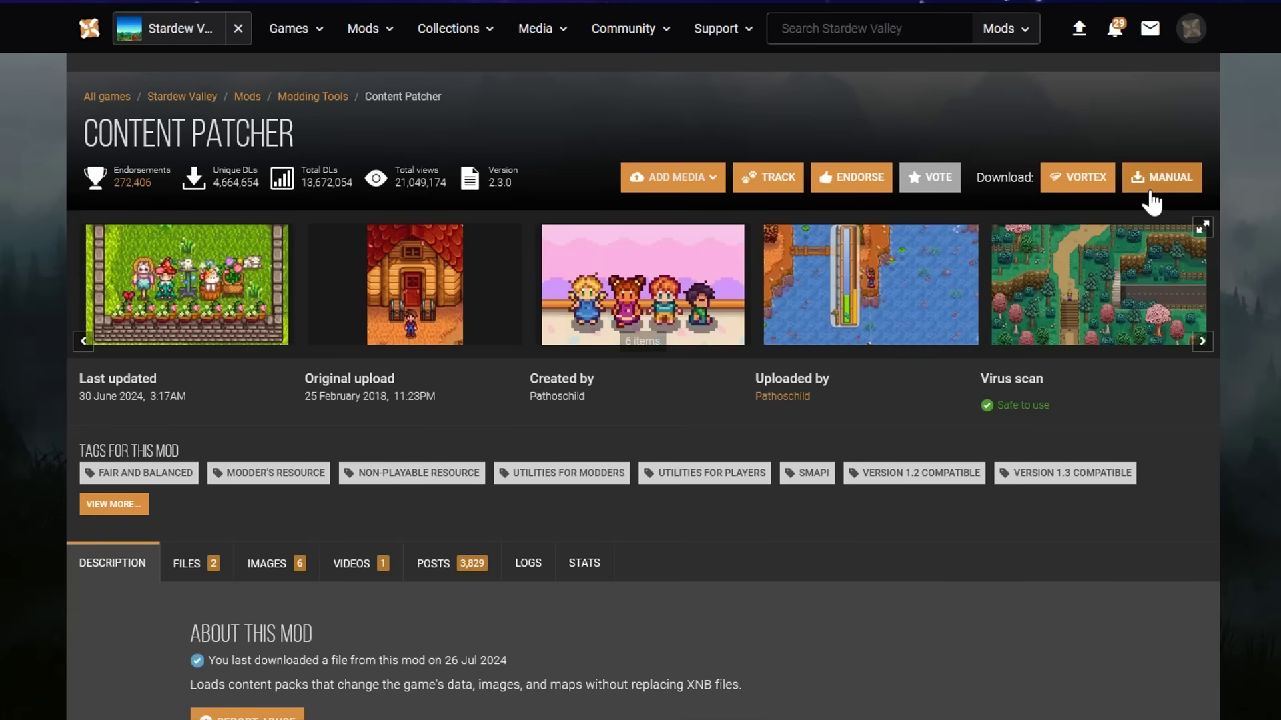
click(1148, 192)
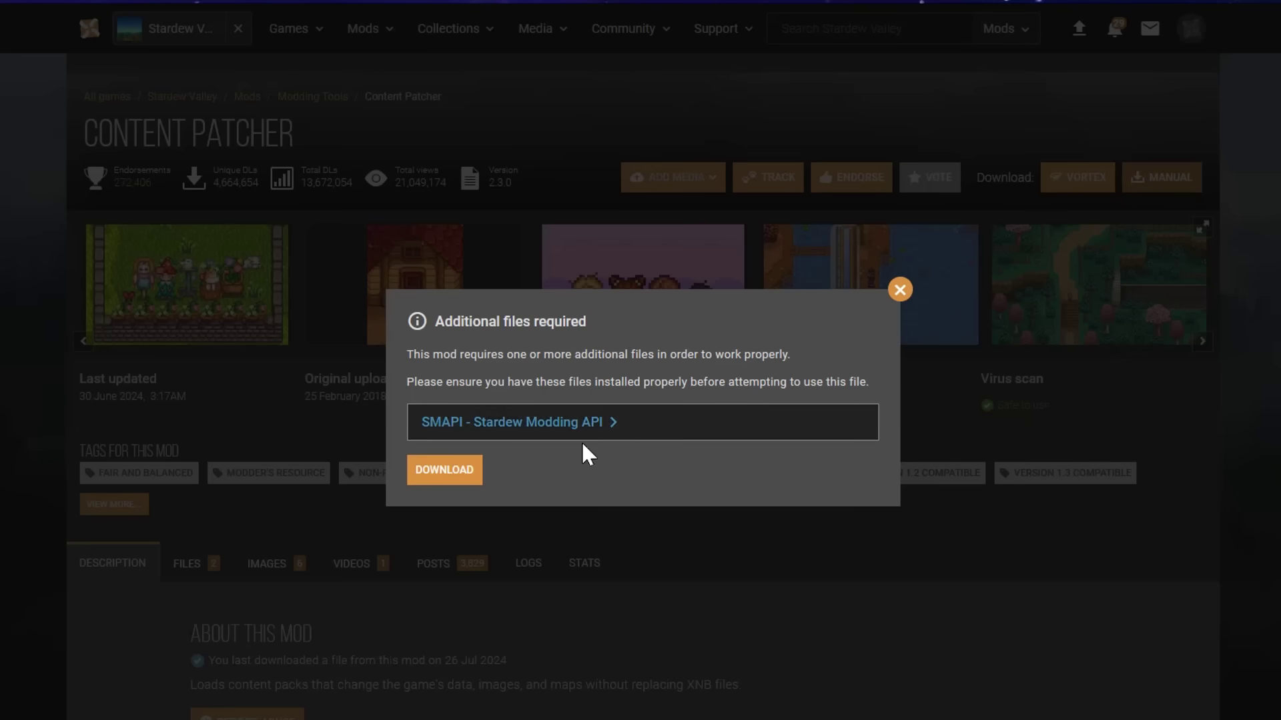
click(456, 469)
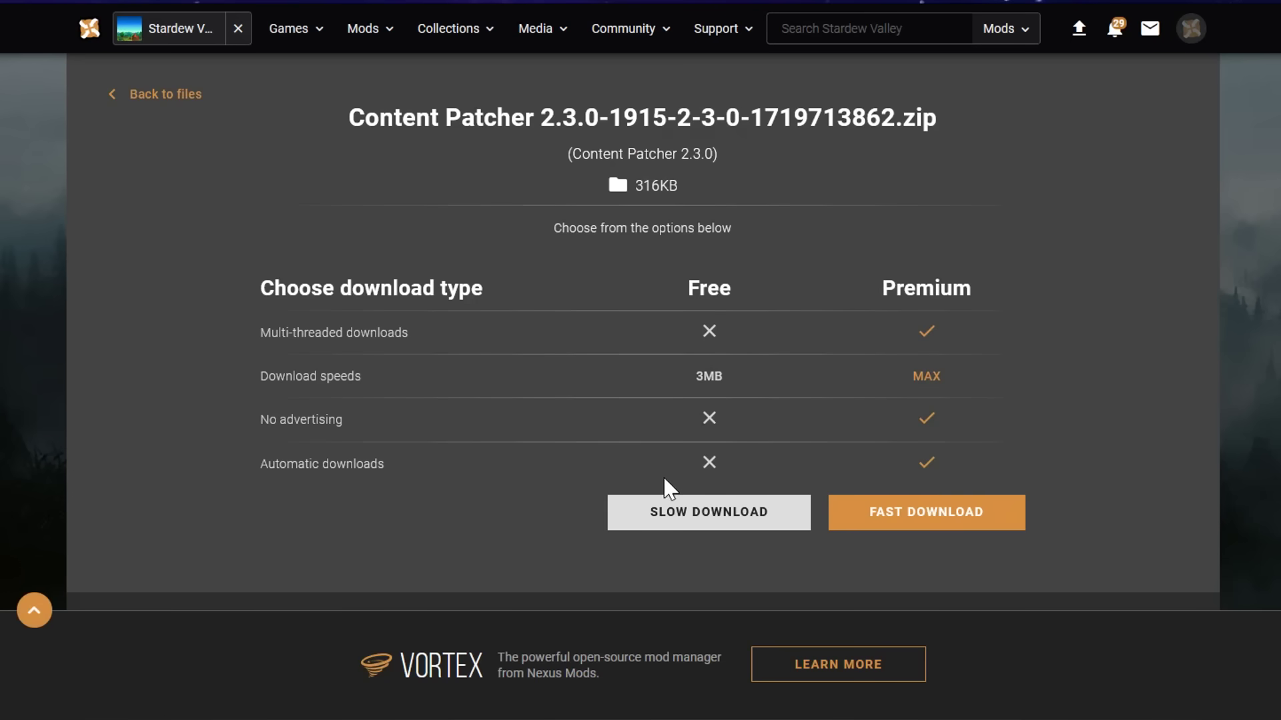
click(687, 509)
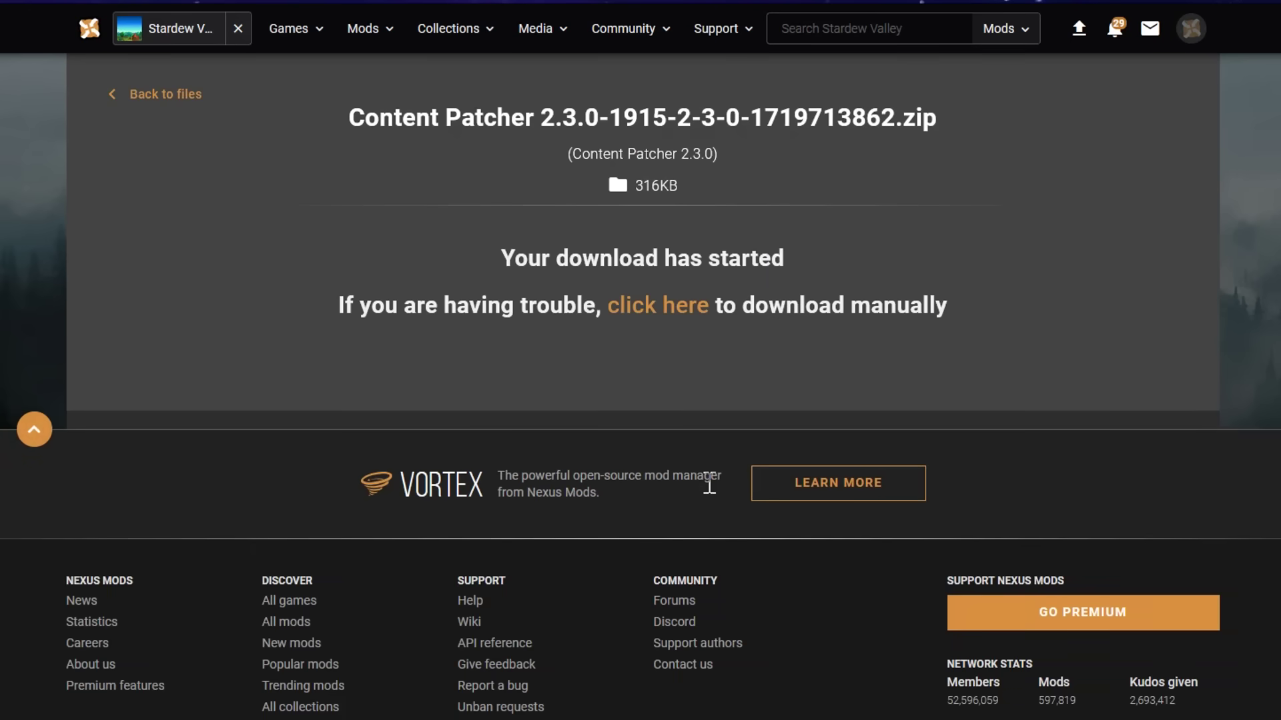
click(573, 241)
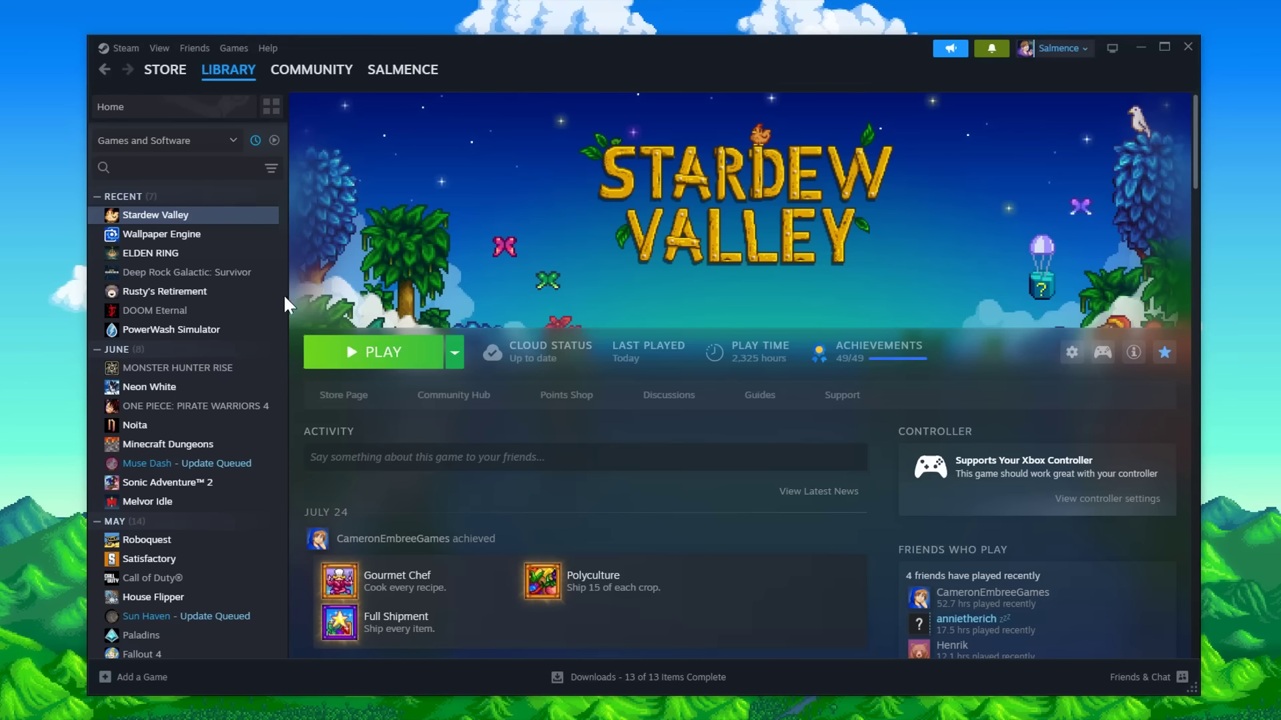
Browse Stardew Valley's local files from Steam, open the Mods folder, and move its window aside
right_click(205, 217)
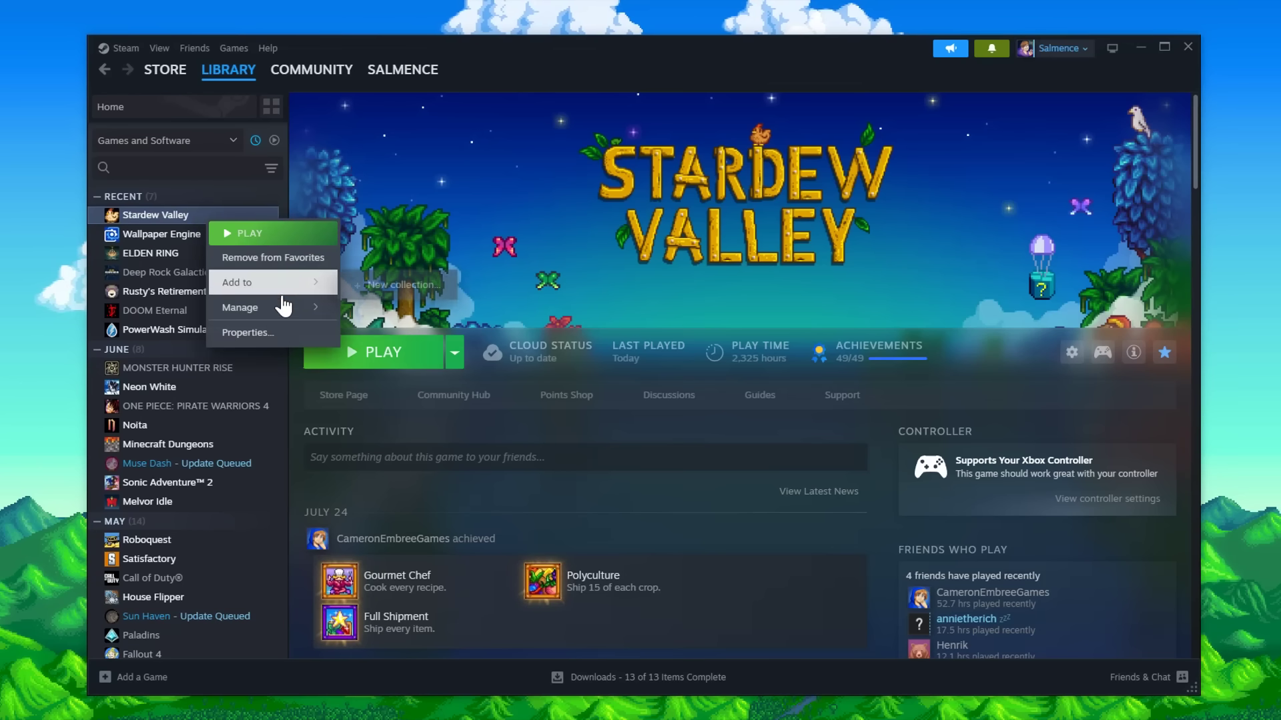
mouse_move(309, 309)
click(392, 334)
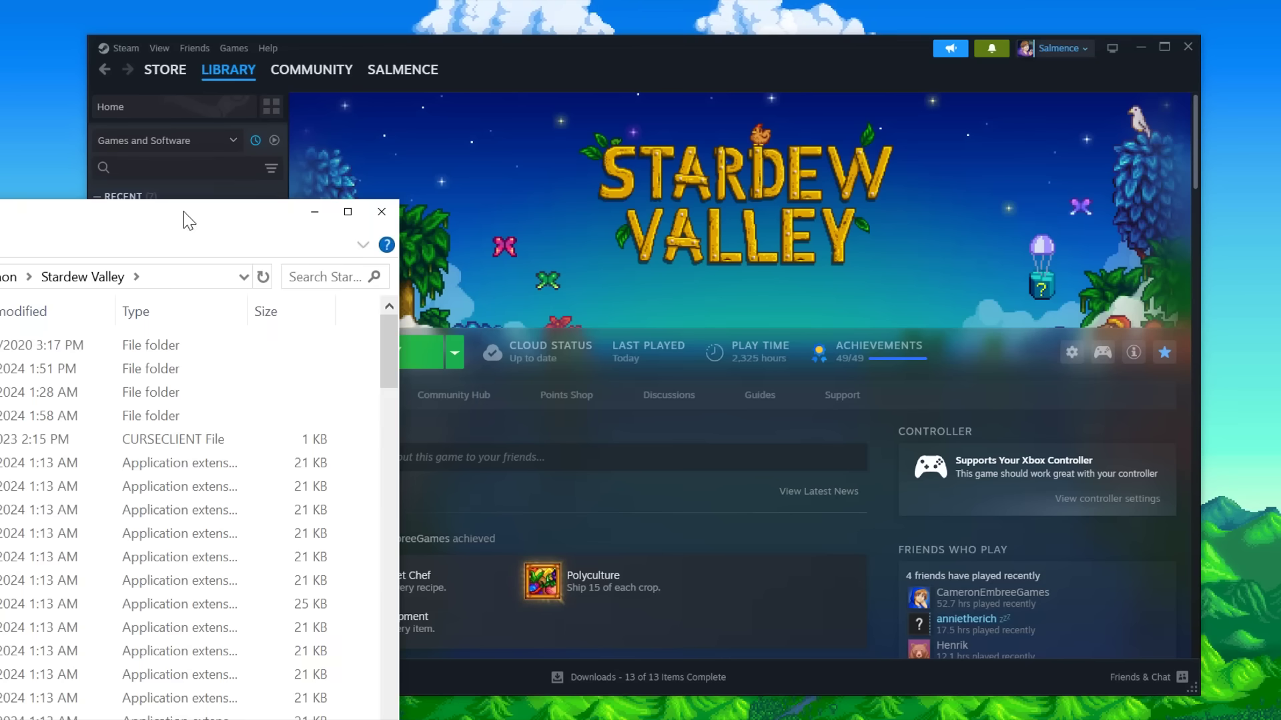
drag(187, 218, 634, 118)
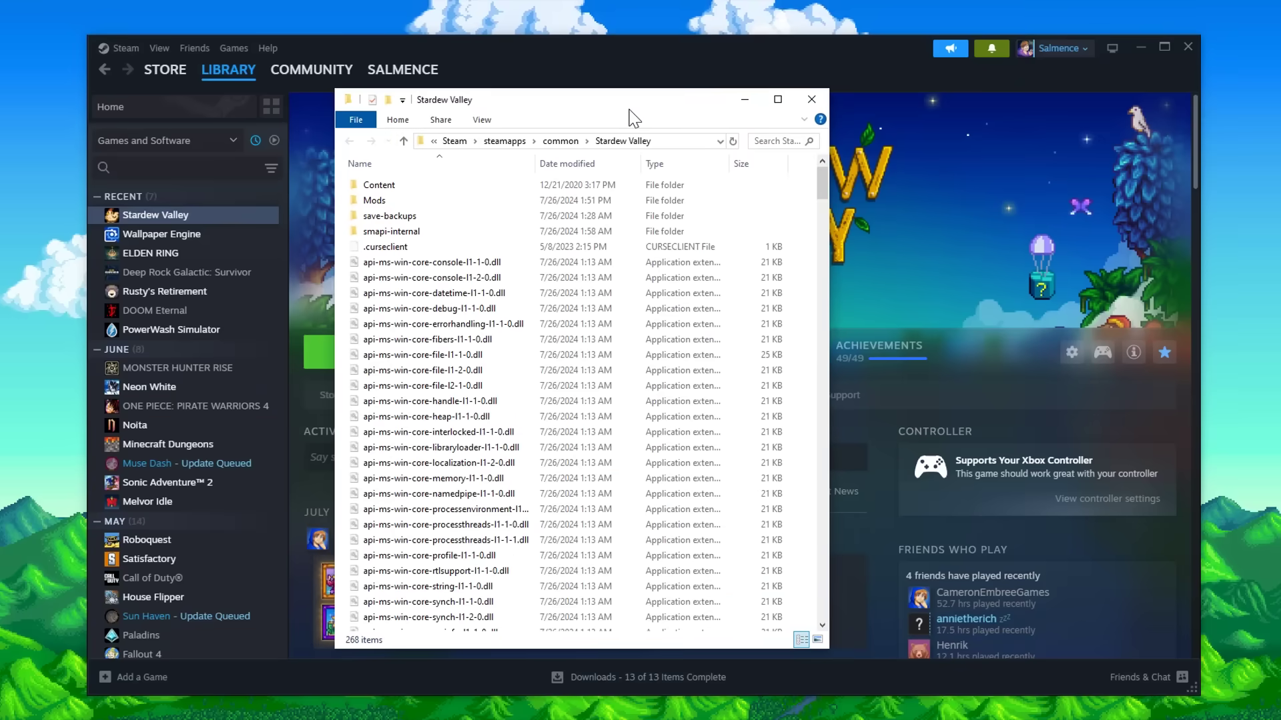
double_click(382, 204)
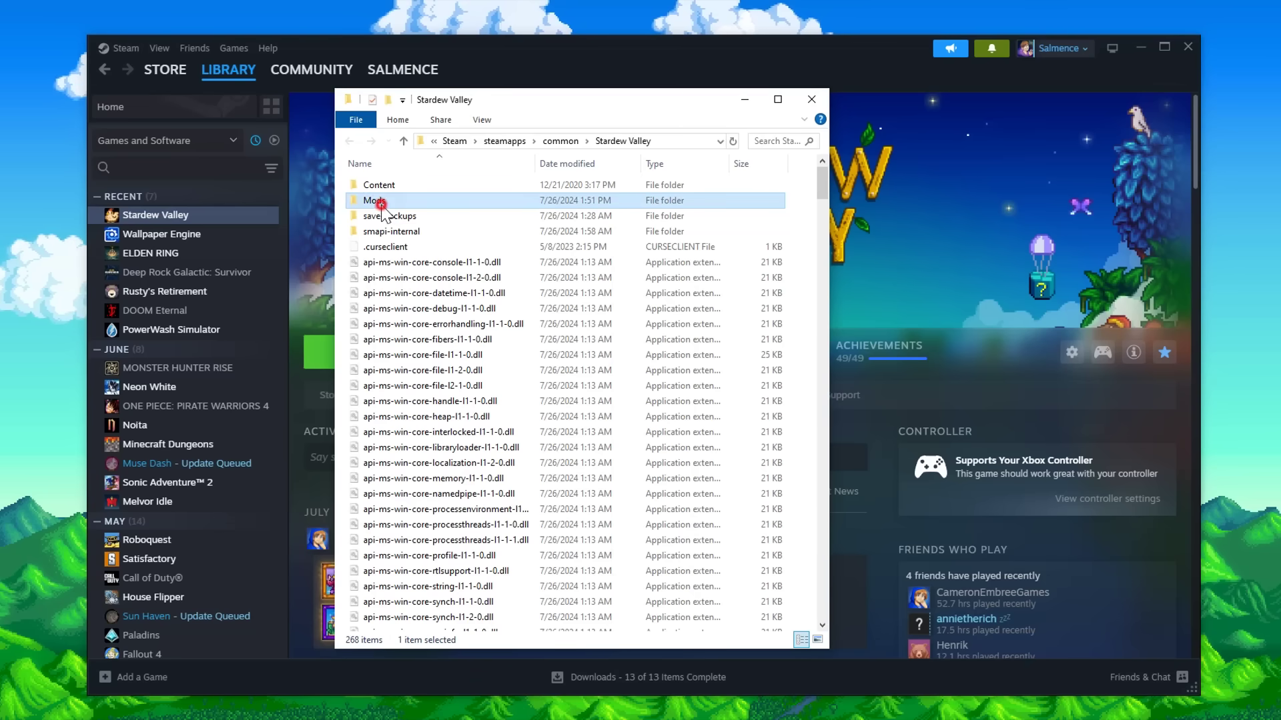
drag(467, 102, 295, 125)
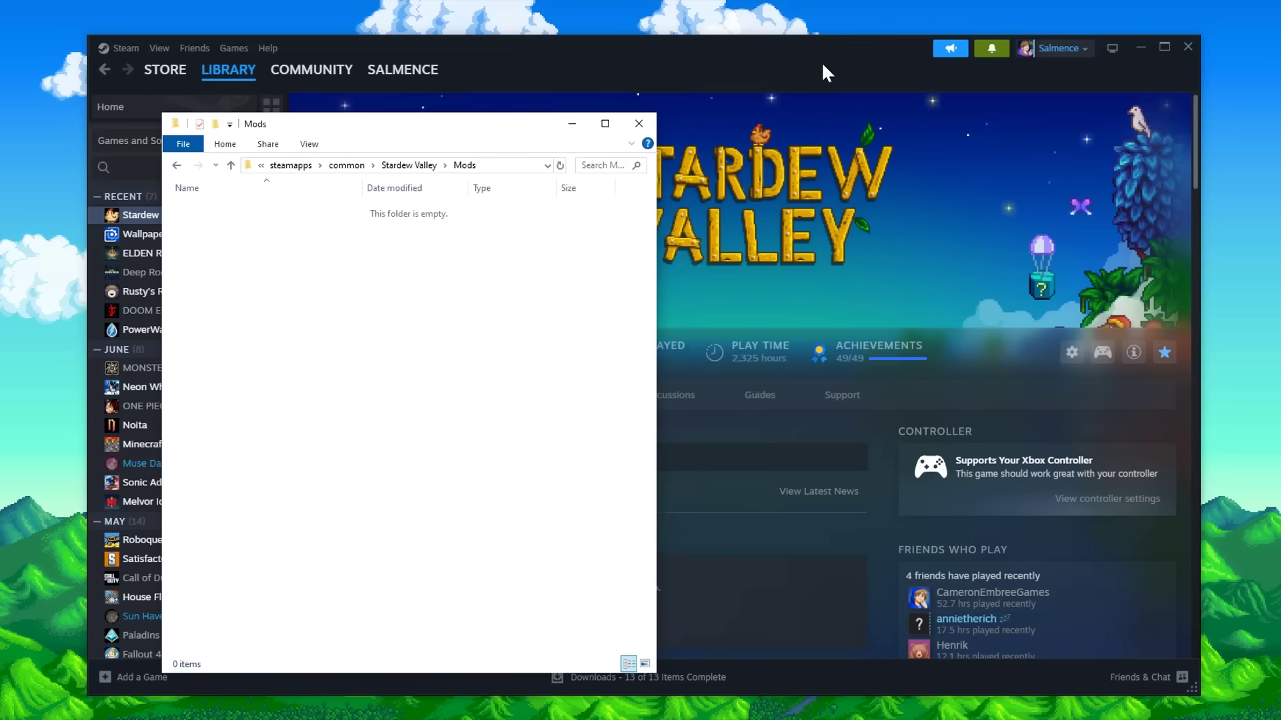
Extract the ContentPatcher folder and Magical Valley (Interface)'s [CP] folder from their archives into Mods, and launch Stardew Valley from Steam
drag(822, 61, 785, 423)
drag(755, 132, 891, 69)
drag(697, 197, 350, 270)
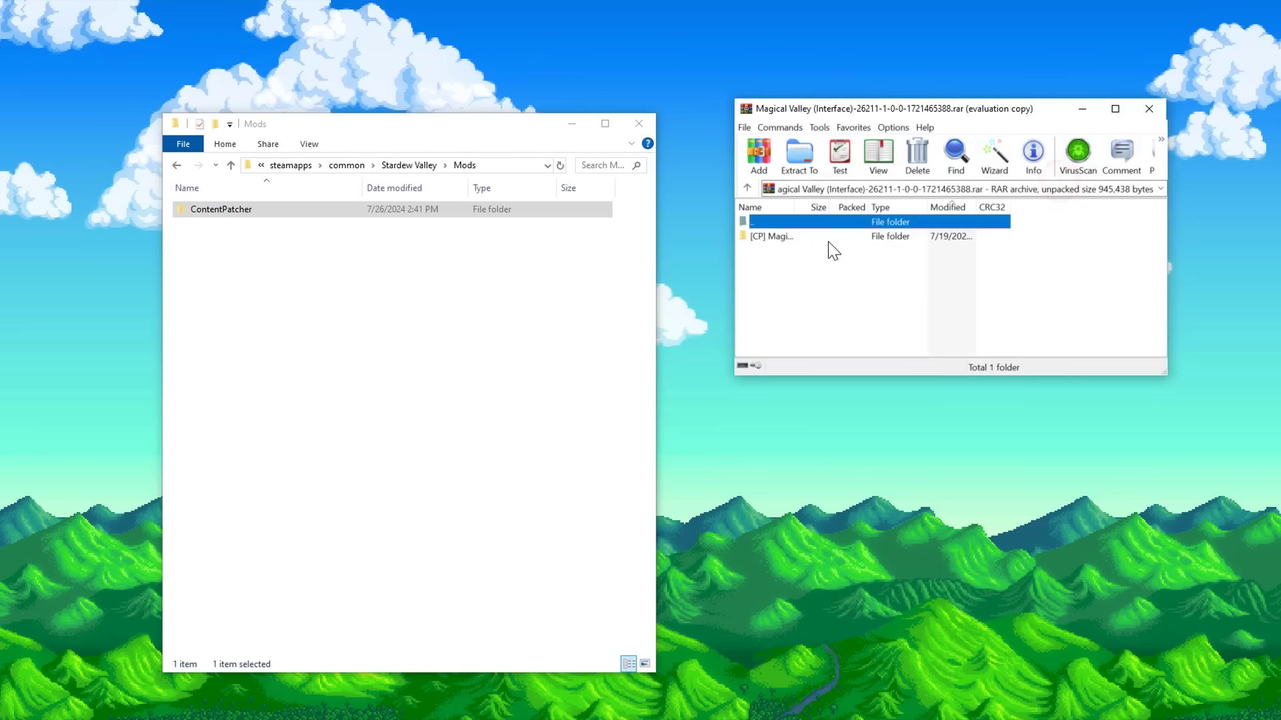
drag(767, 236, 251, 270)
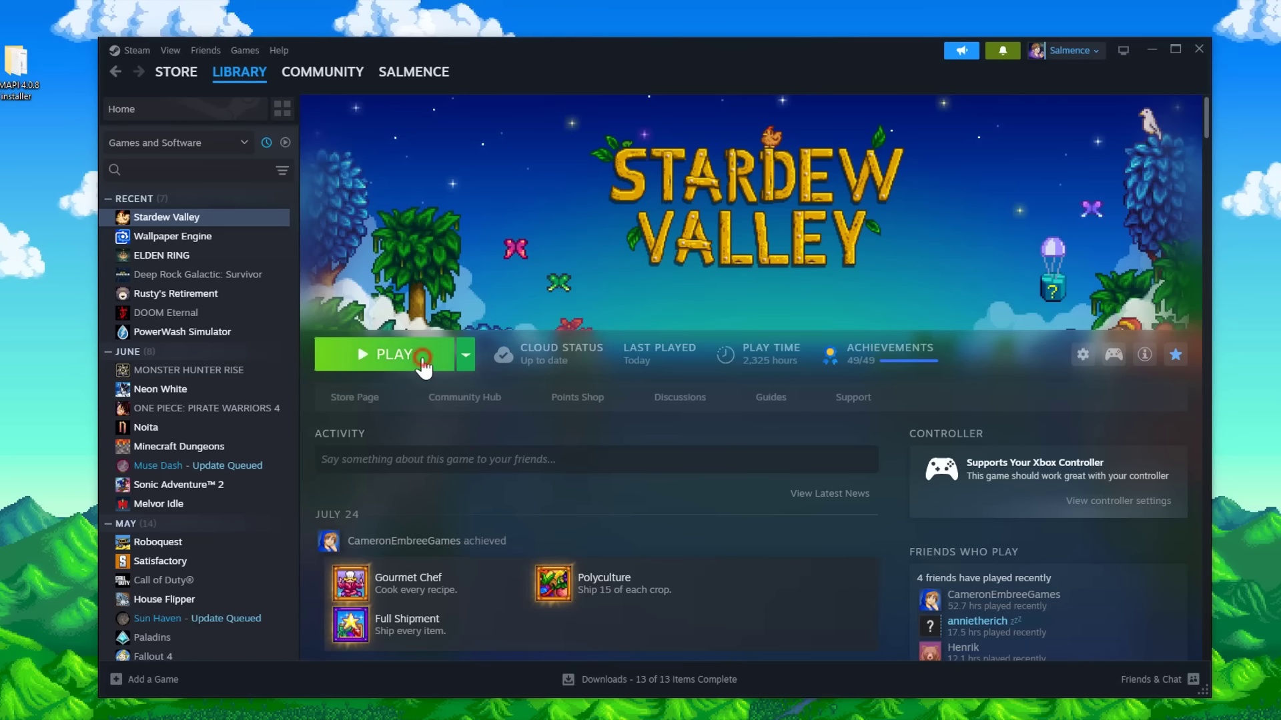
click(420, 357)
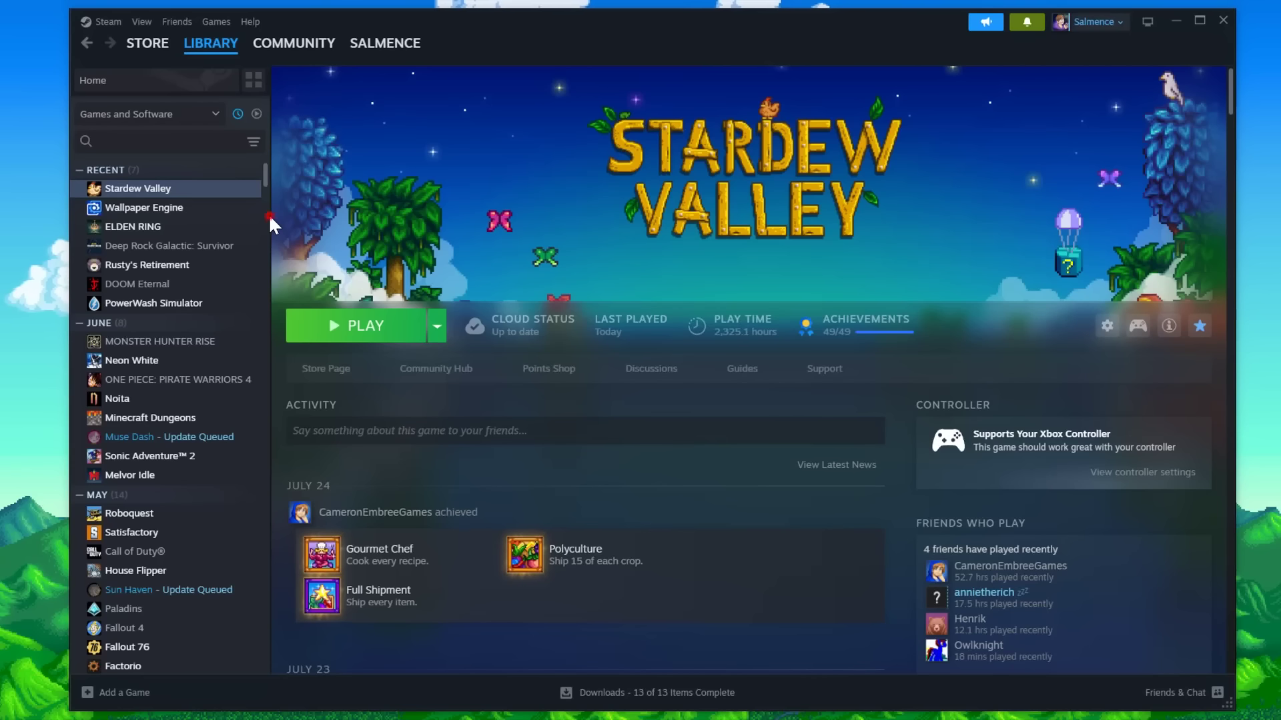
Opt Stardew Valley into the legacy_1.5.6 beta in its Steam properties and close the properties window
scroll(268, 213, down, 5)
scroll(268, 203, up, 5)
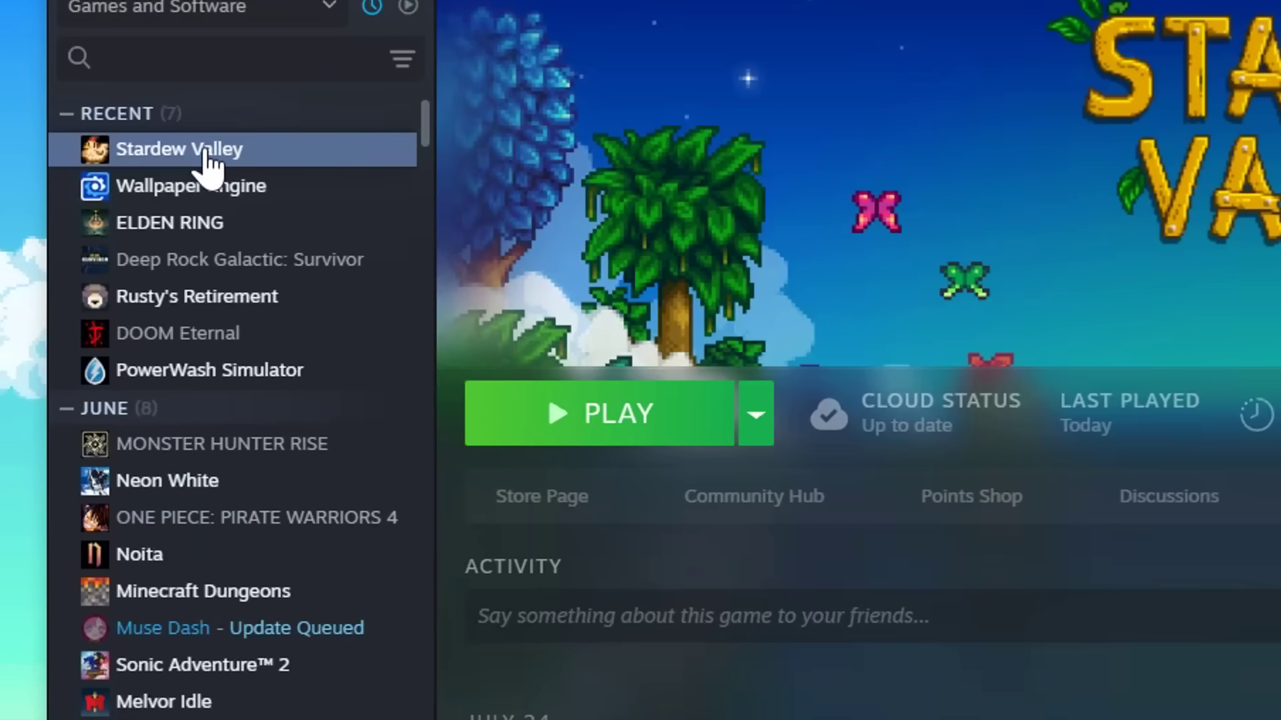
right_click(206, 155)
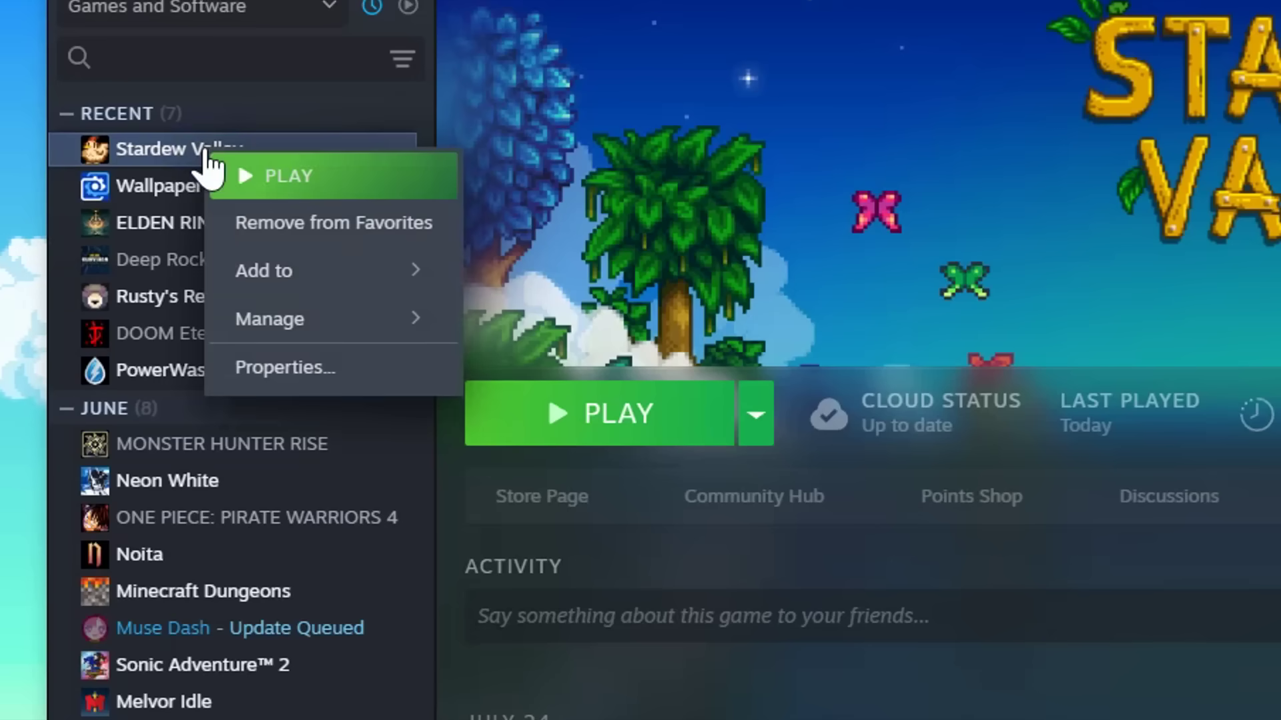
click(230, 91)
right_click(205, 148)
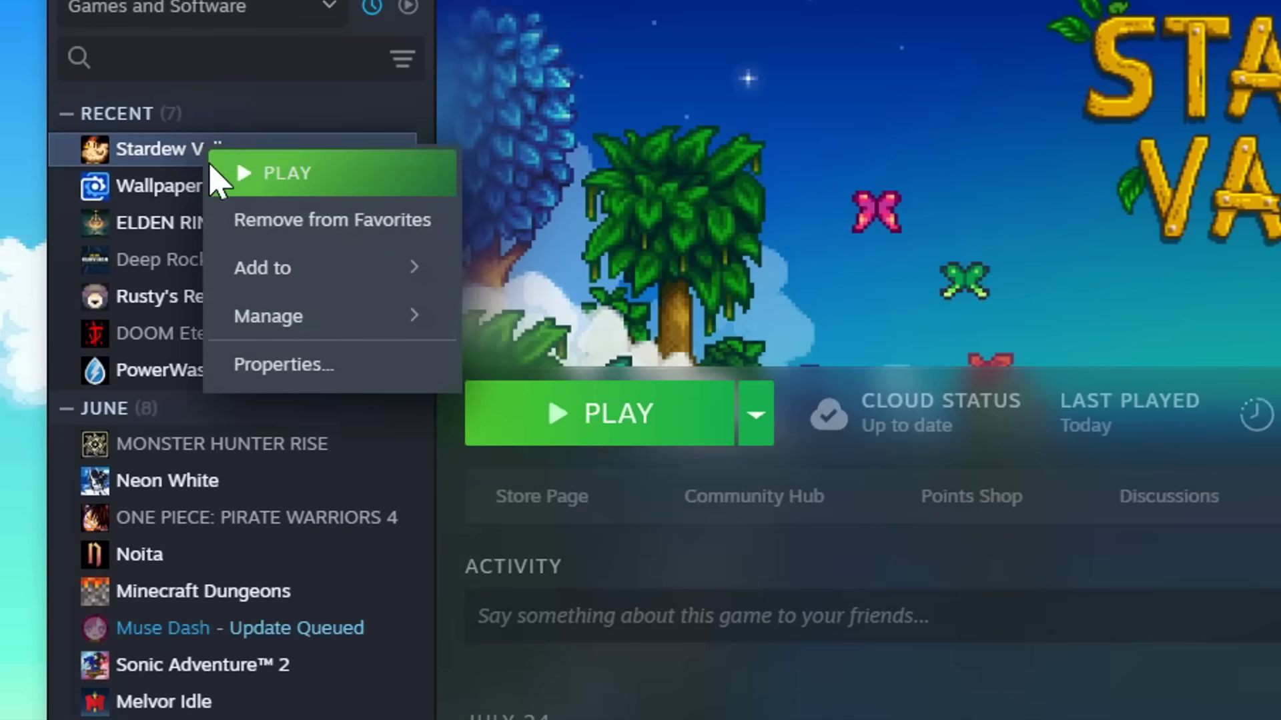
click(314, 366)
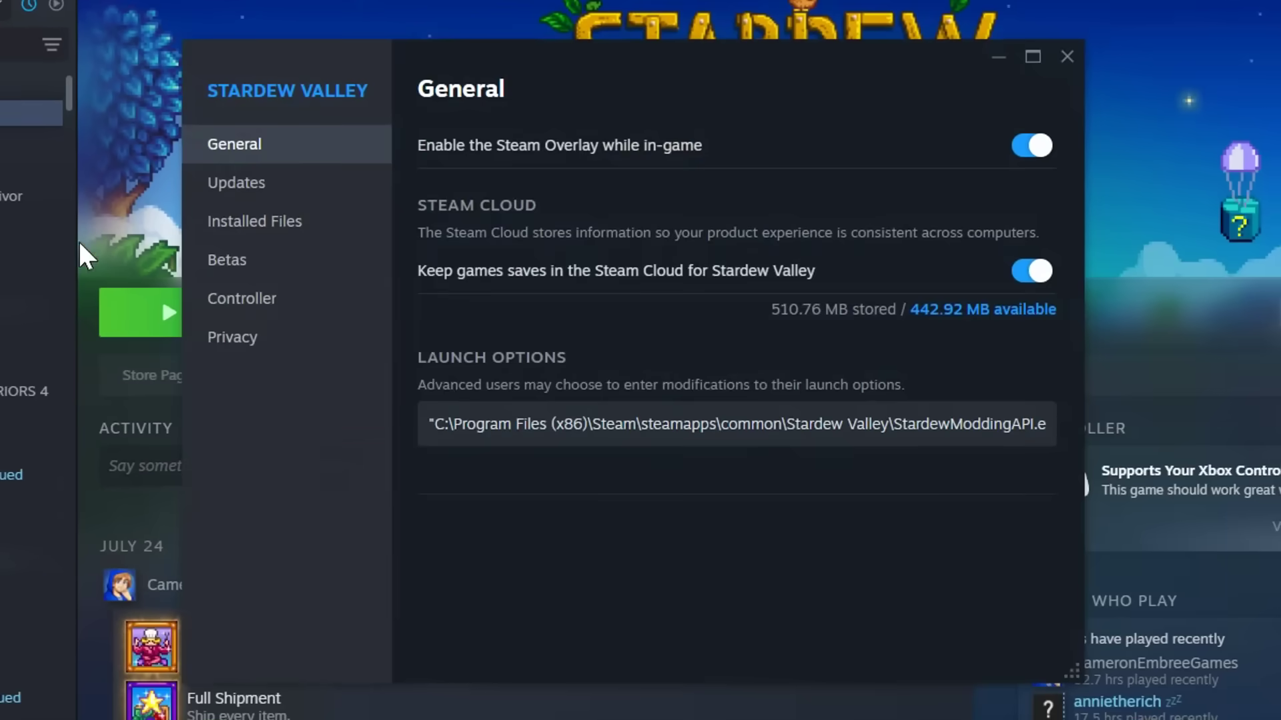
click(263, 261)
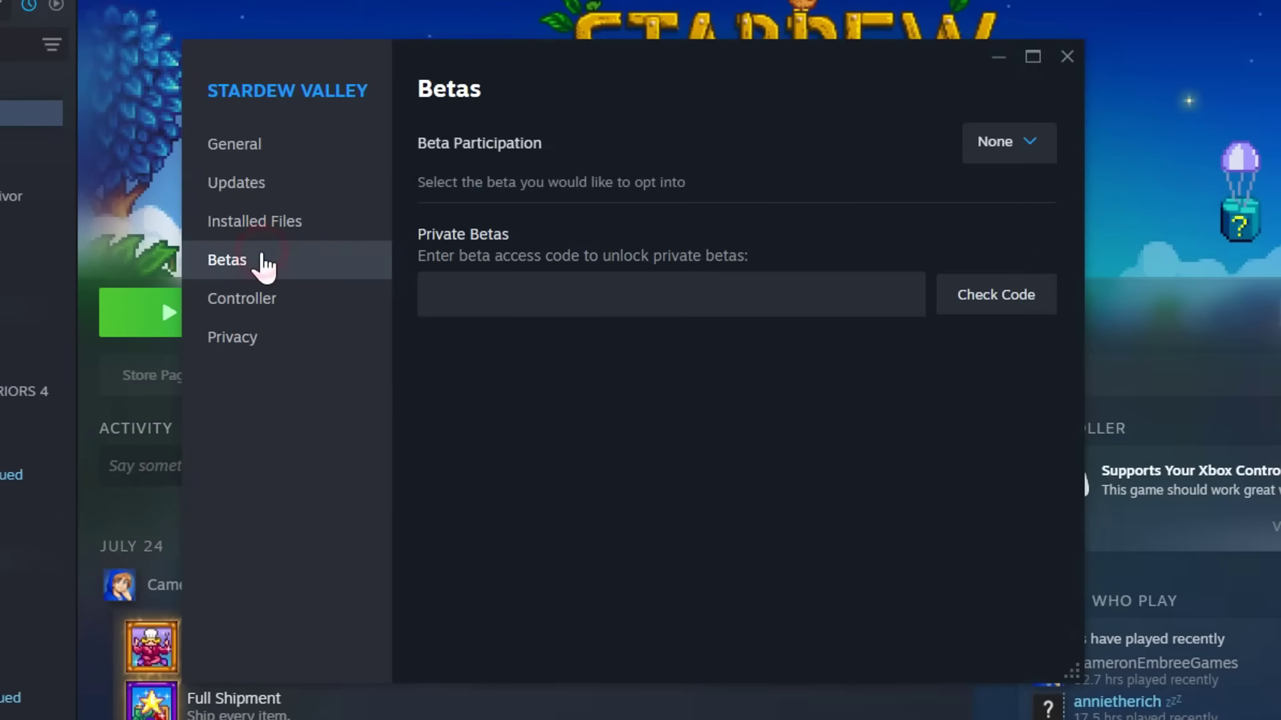
click(978, 141)
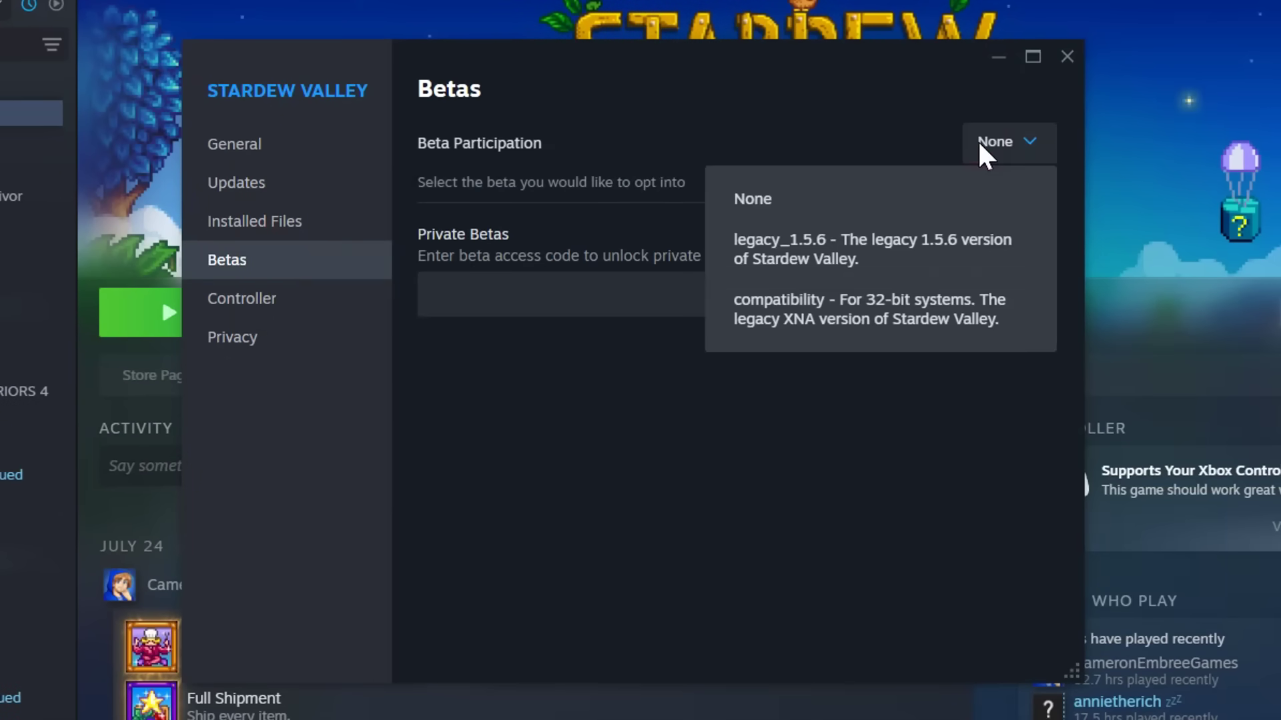
click(819, 266)
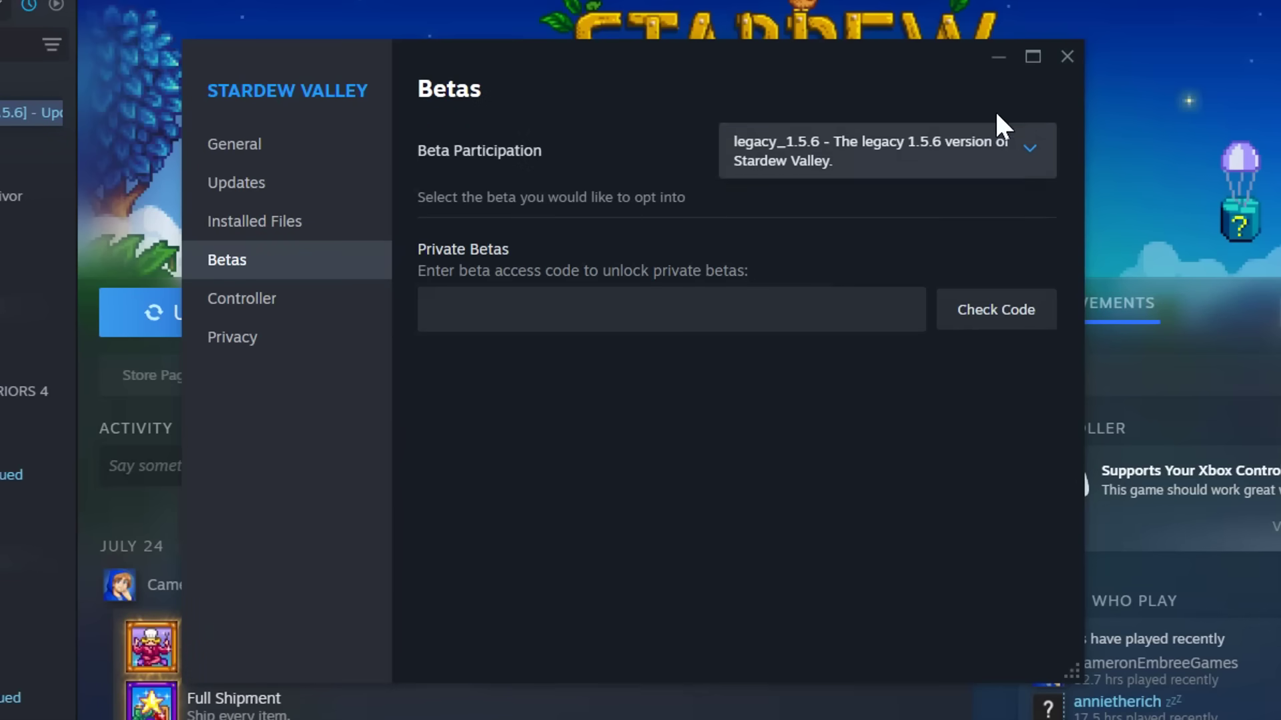
click(1067, 56)
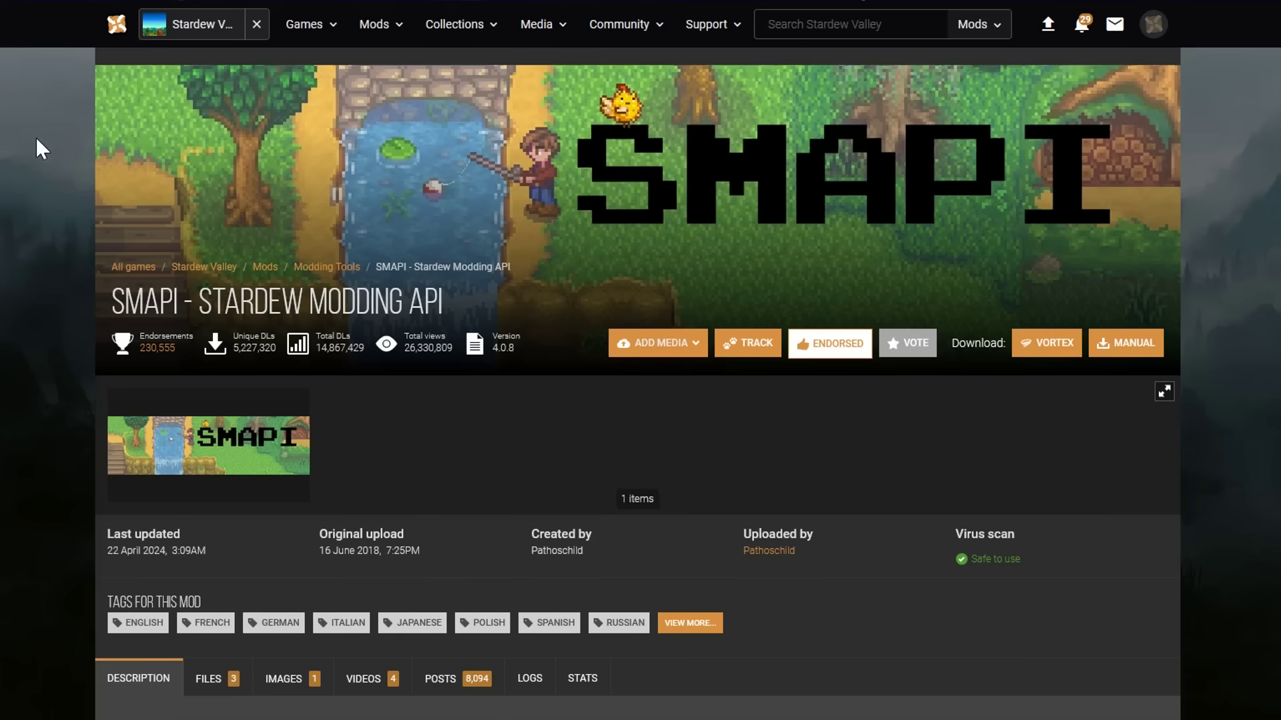
From SMAPI's files on Nexus Mods, download the optional SMAPI 3.18.6 manually with the slow download
scroll(918, 435, down, 1)
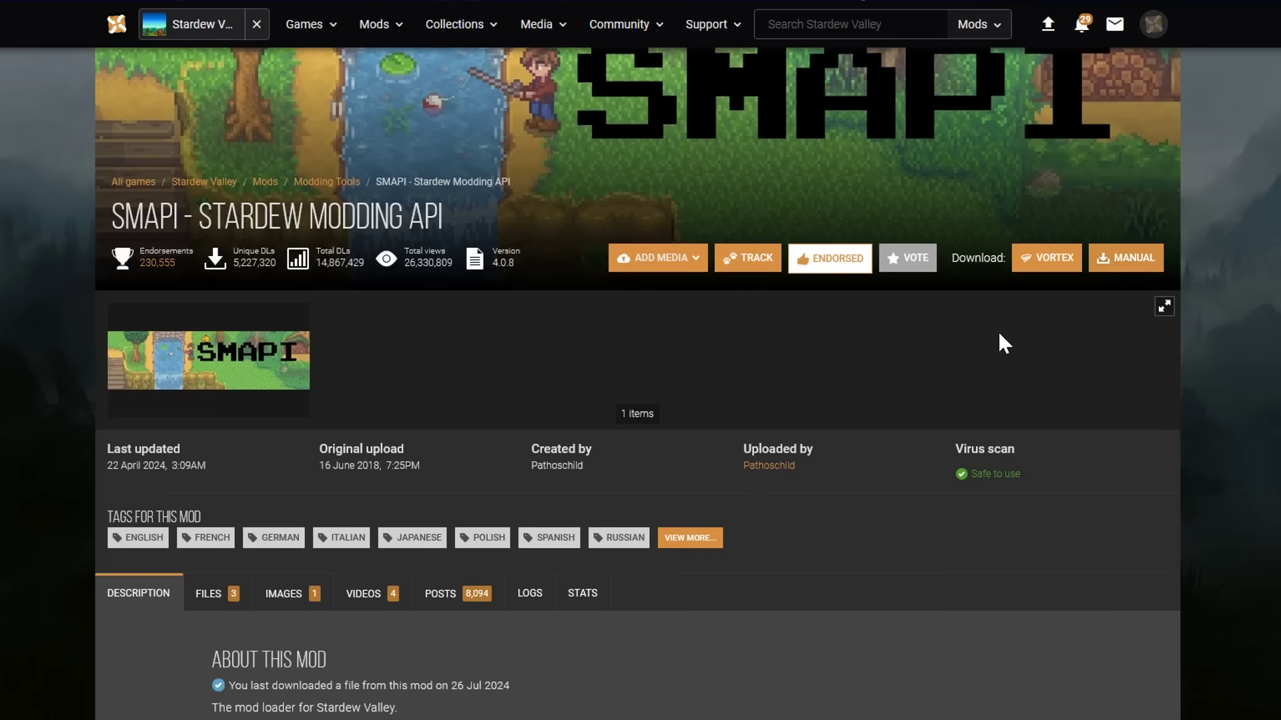
scroll(574, 373, down, 4)
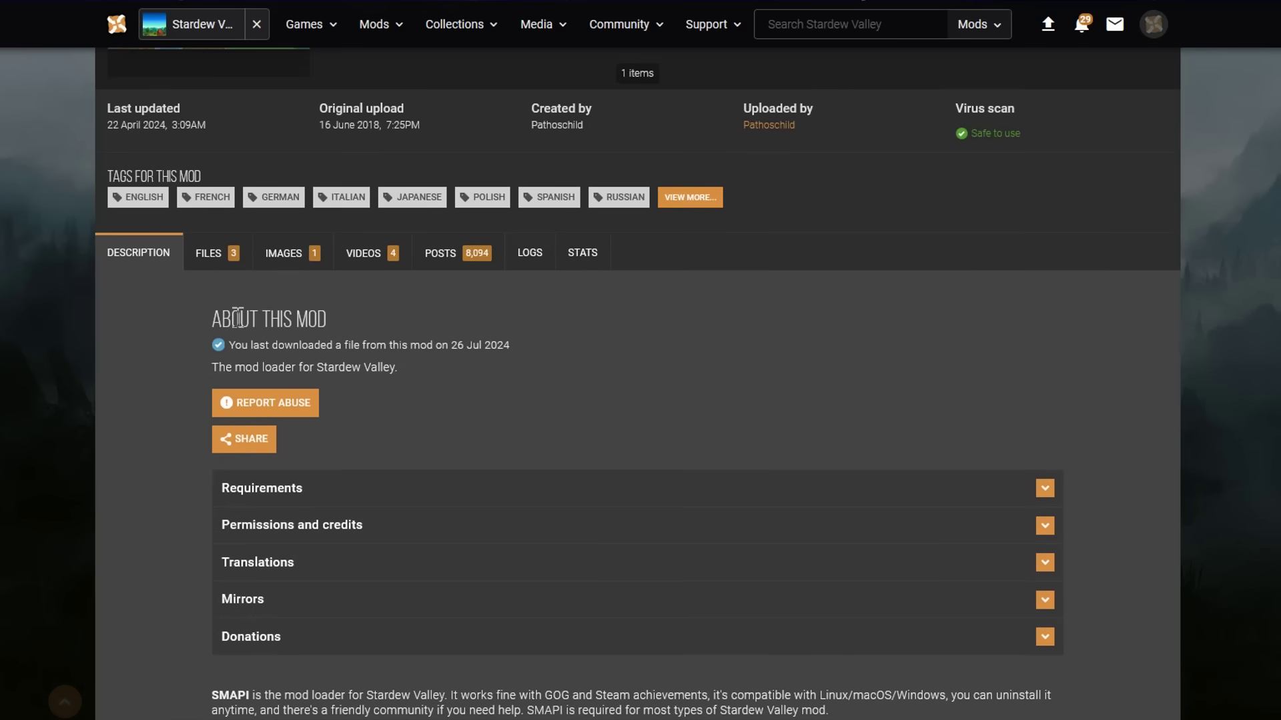
click(201, 262)
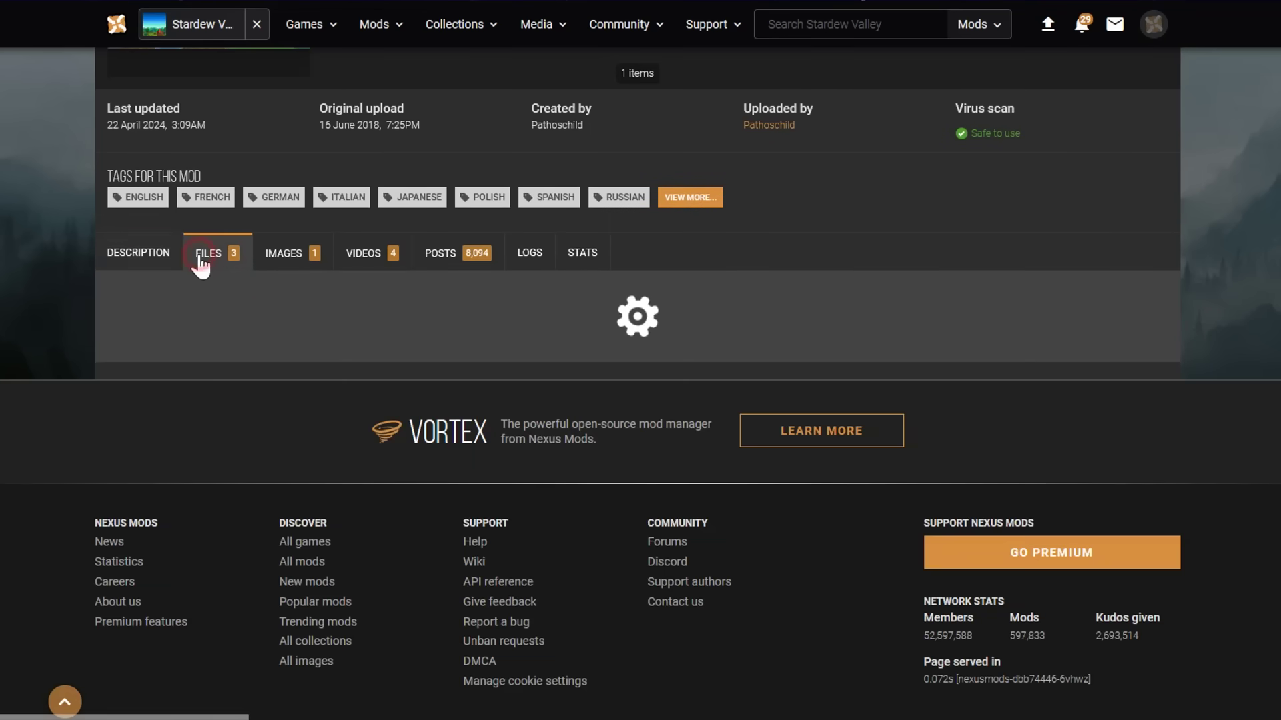
scroll(152, 320, down, 1)
scroll(152, 320, down, 3)
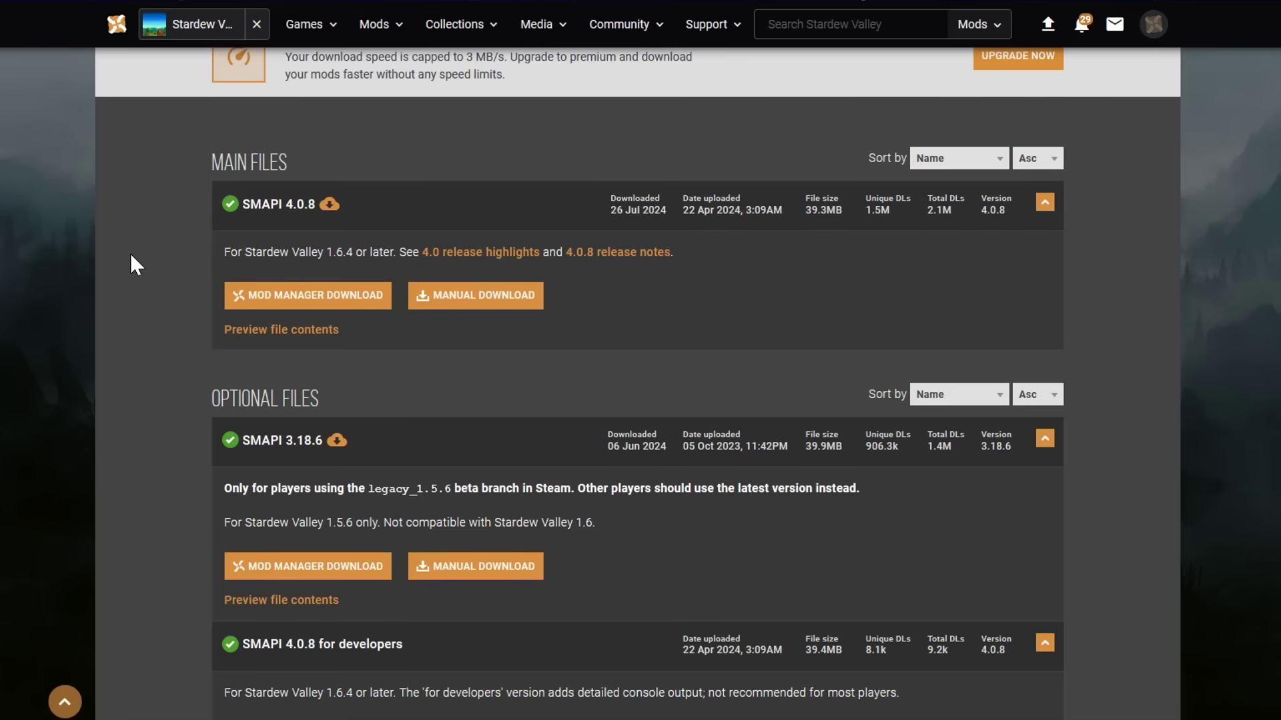
scroll(130, 265, down, 3)
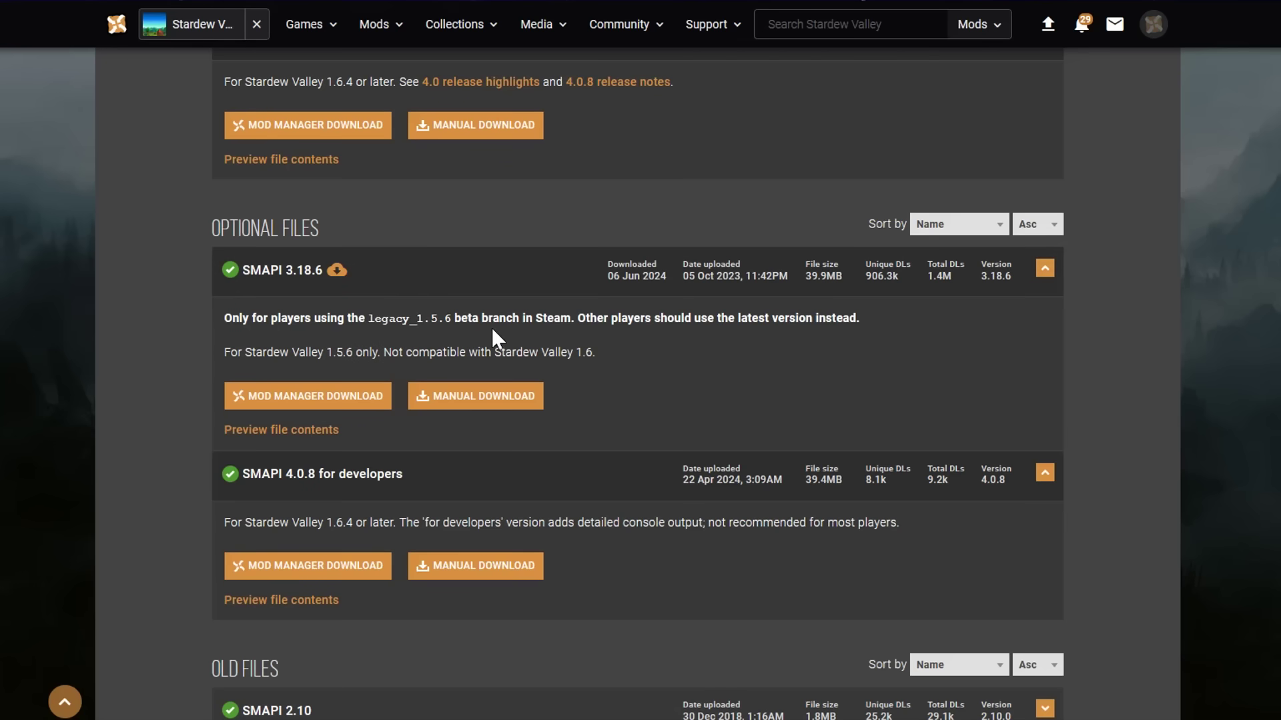
click(452, 402)
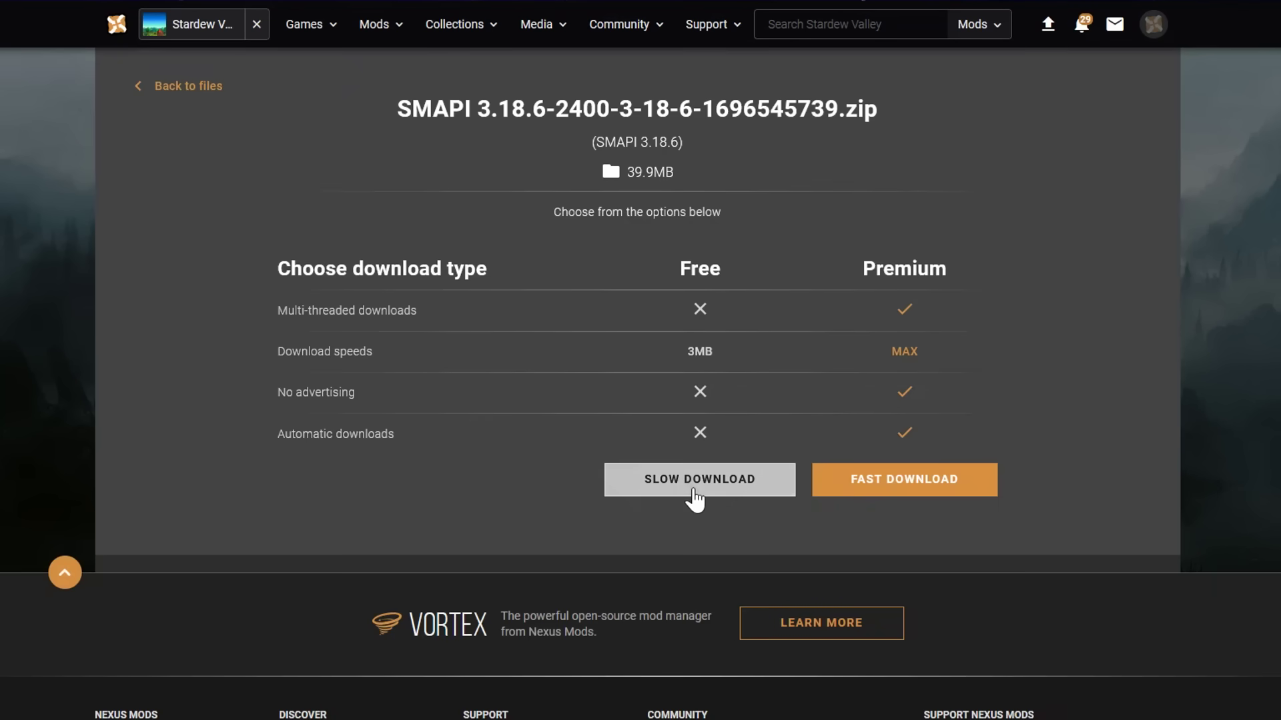
click(692, 491)
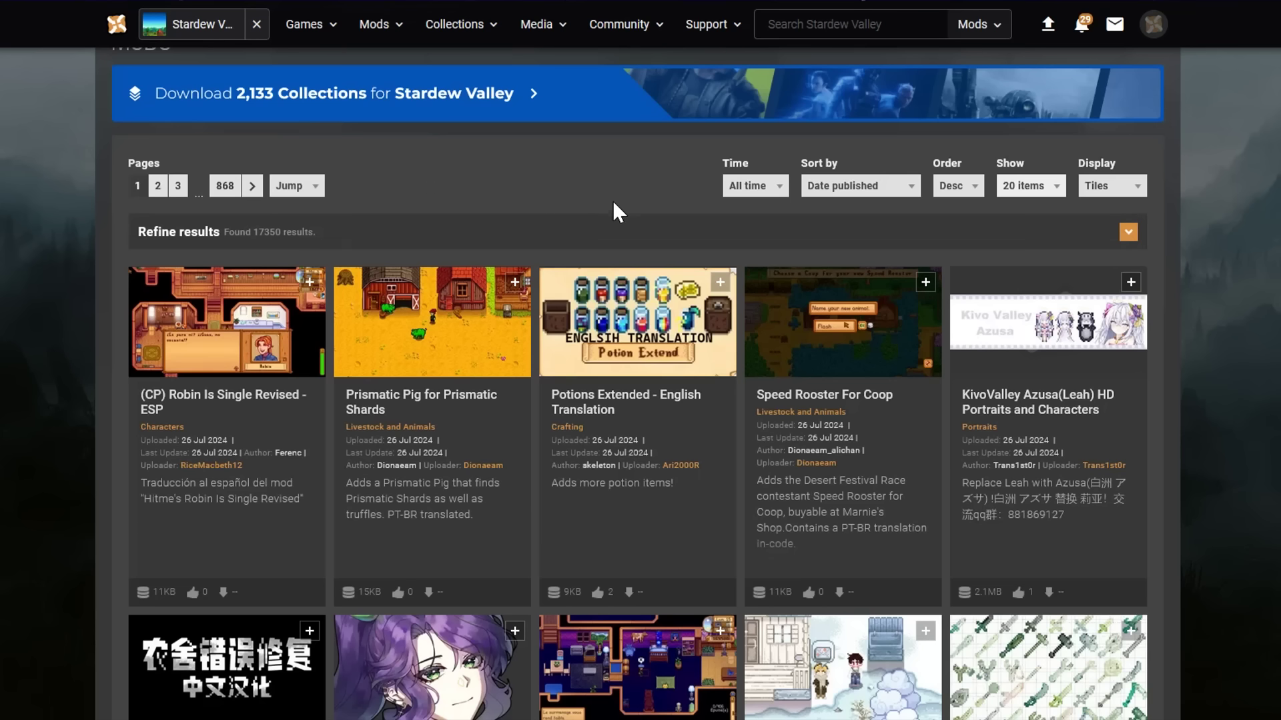
Filter the Stardew Valley mods to those tagged Version 1.5 Compatible and browse the first page of results
click(482, 239)
scroll(723, 396, down, 3)
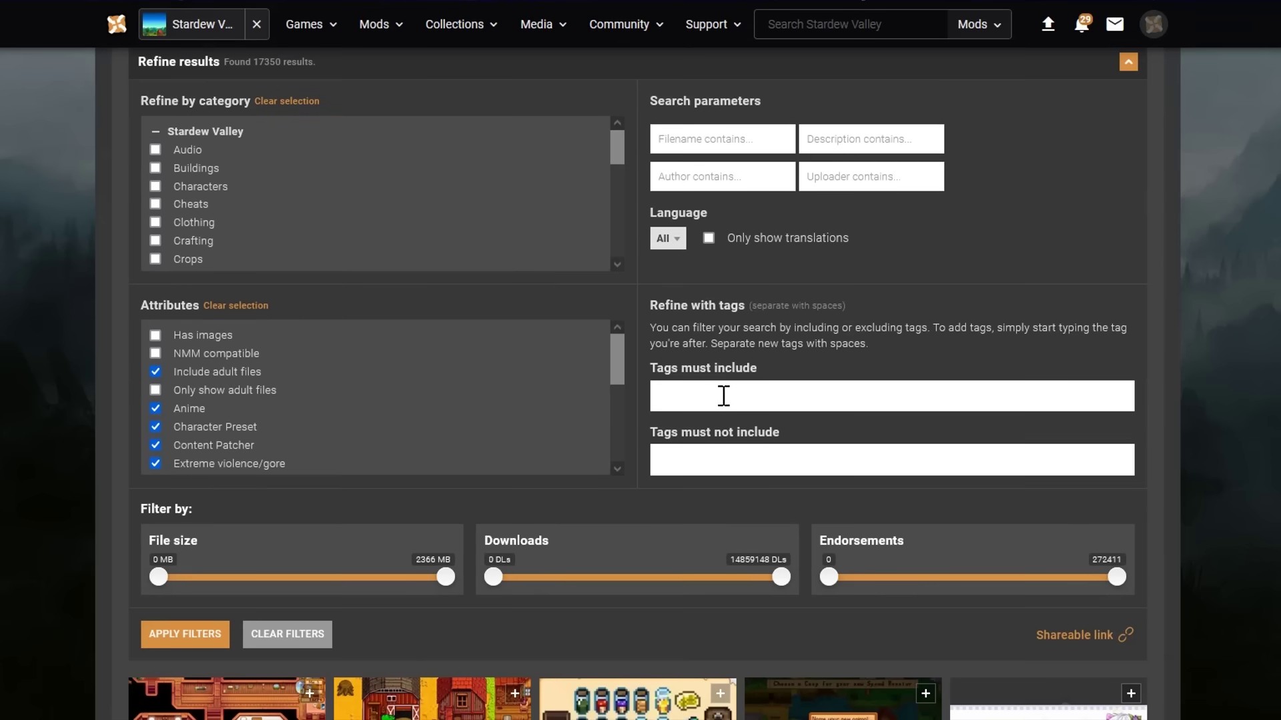
click(725, 396)
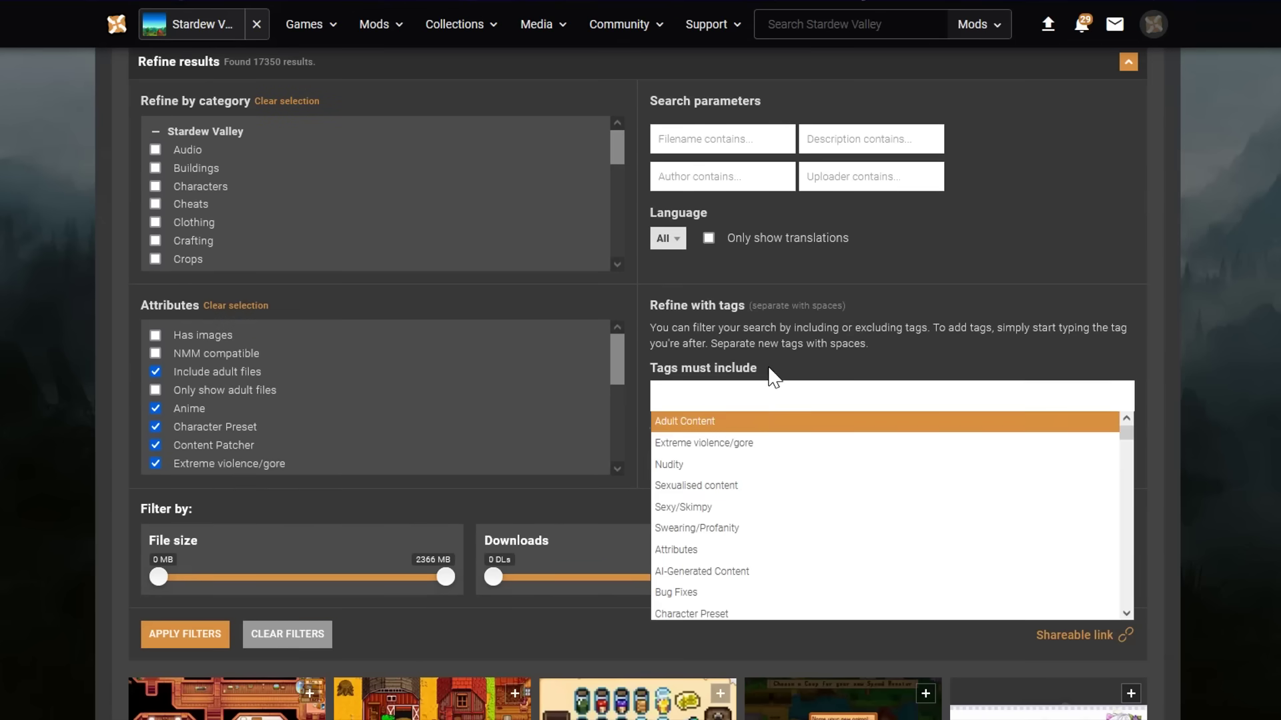
text(1.5)
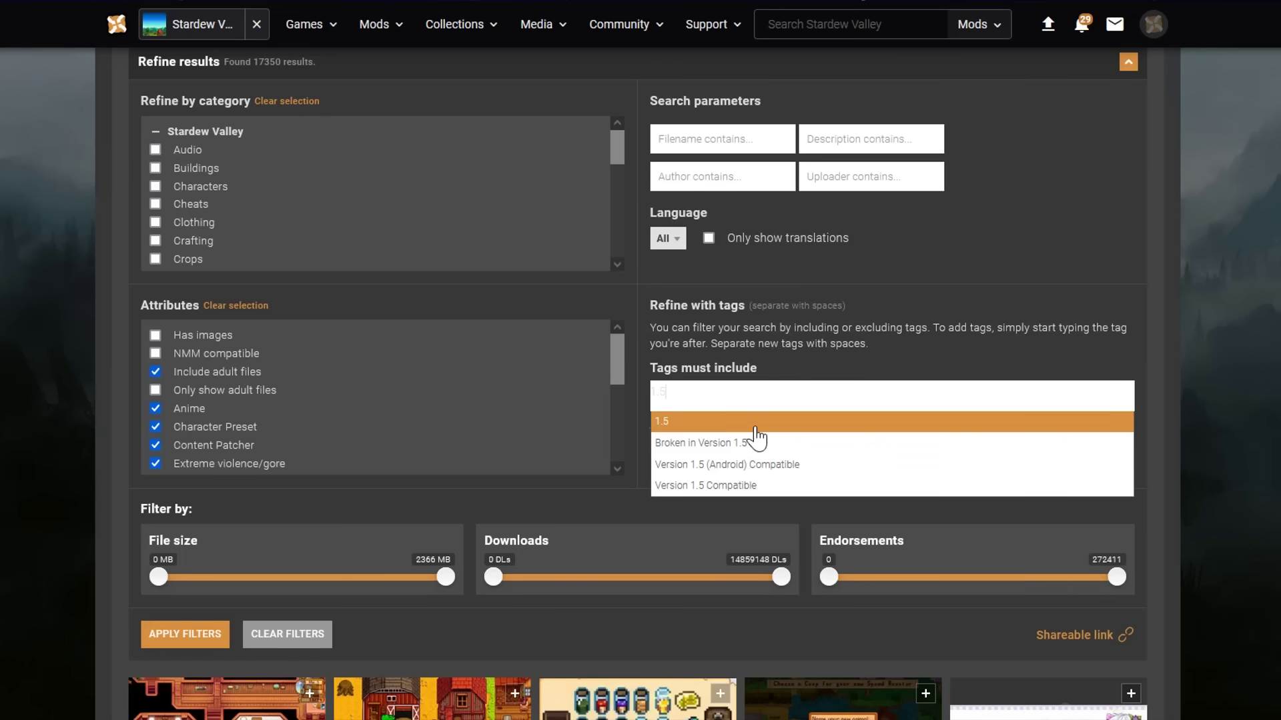
click(739, 485)
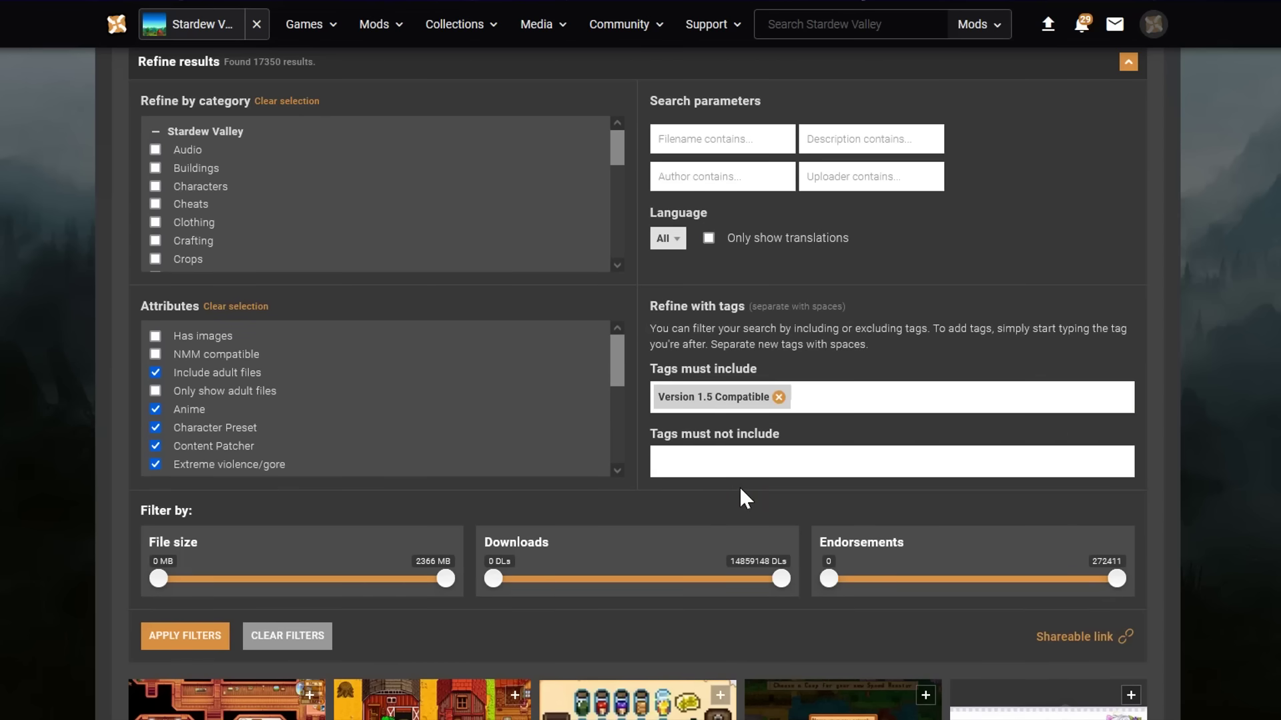
scroll(614, 547, down, 4)
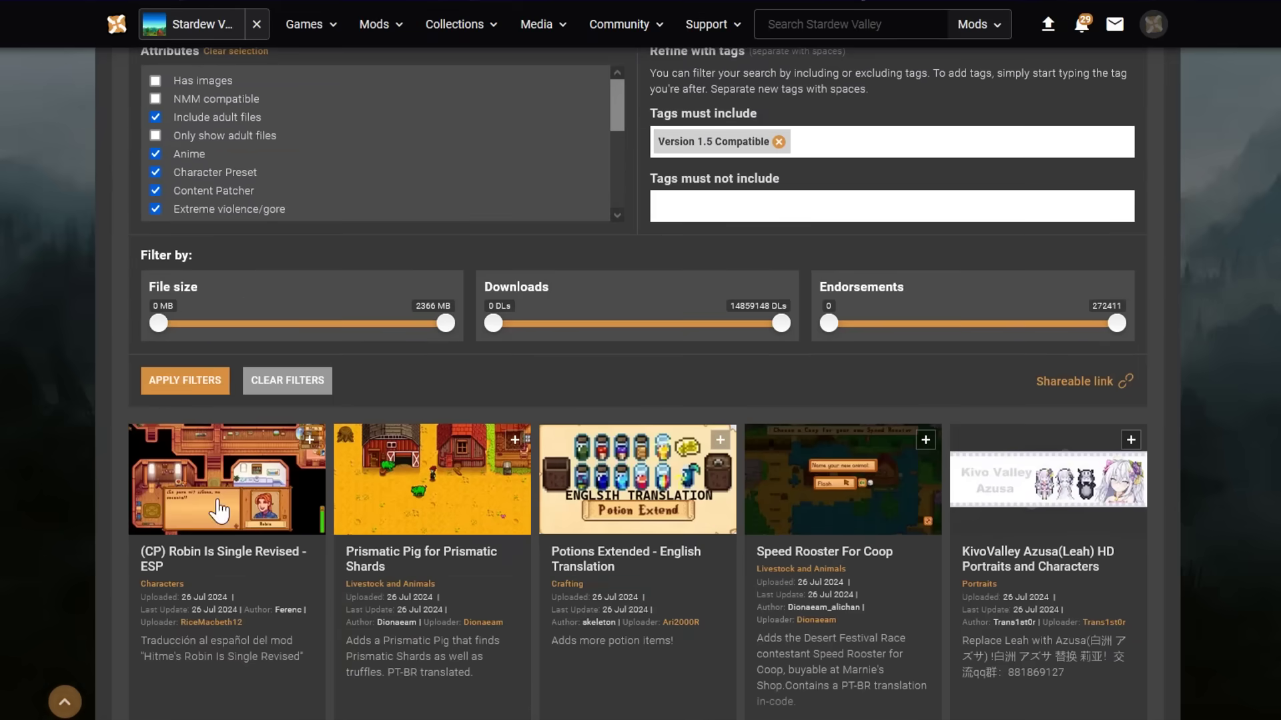
click(171, 385)
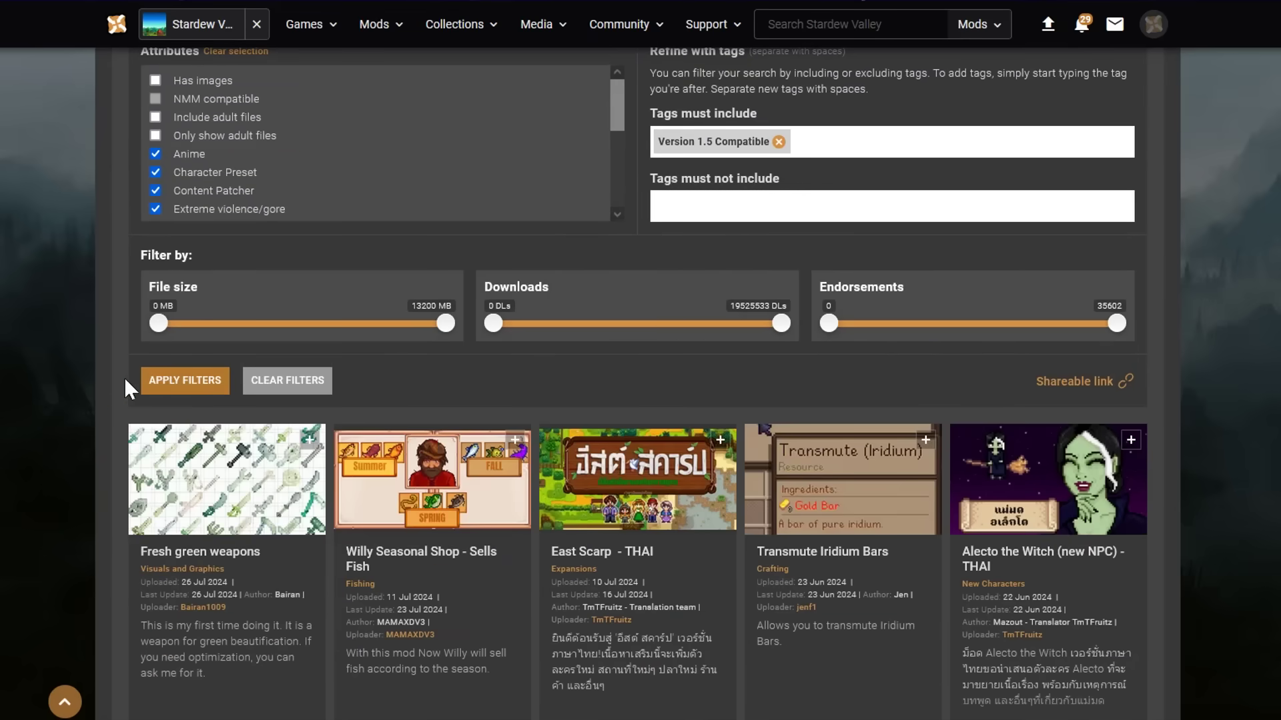
scroll(107, 376, down, 3)
scroll(77, 353, down, 6)
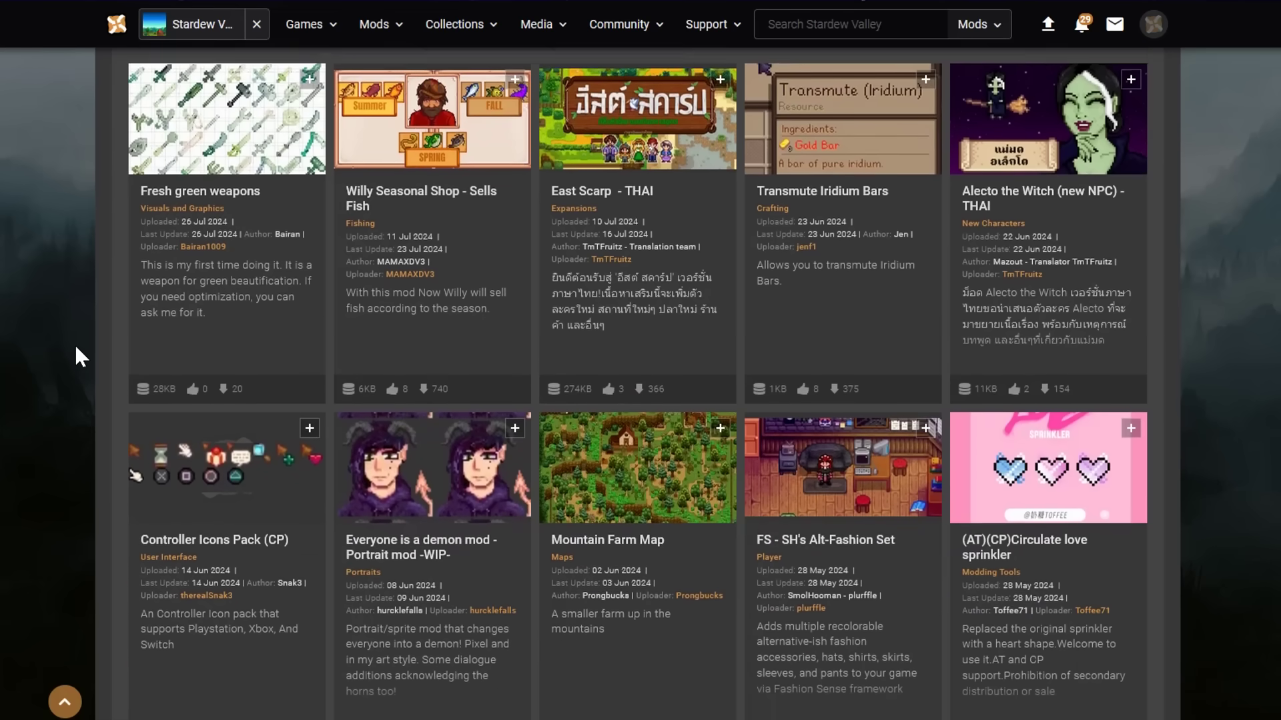
scroll(77, 353, down, 6)
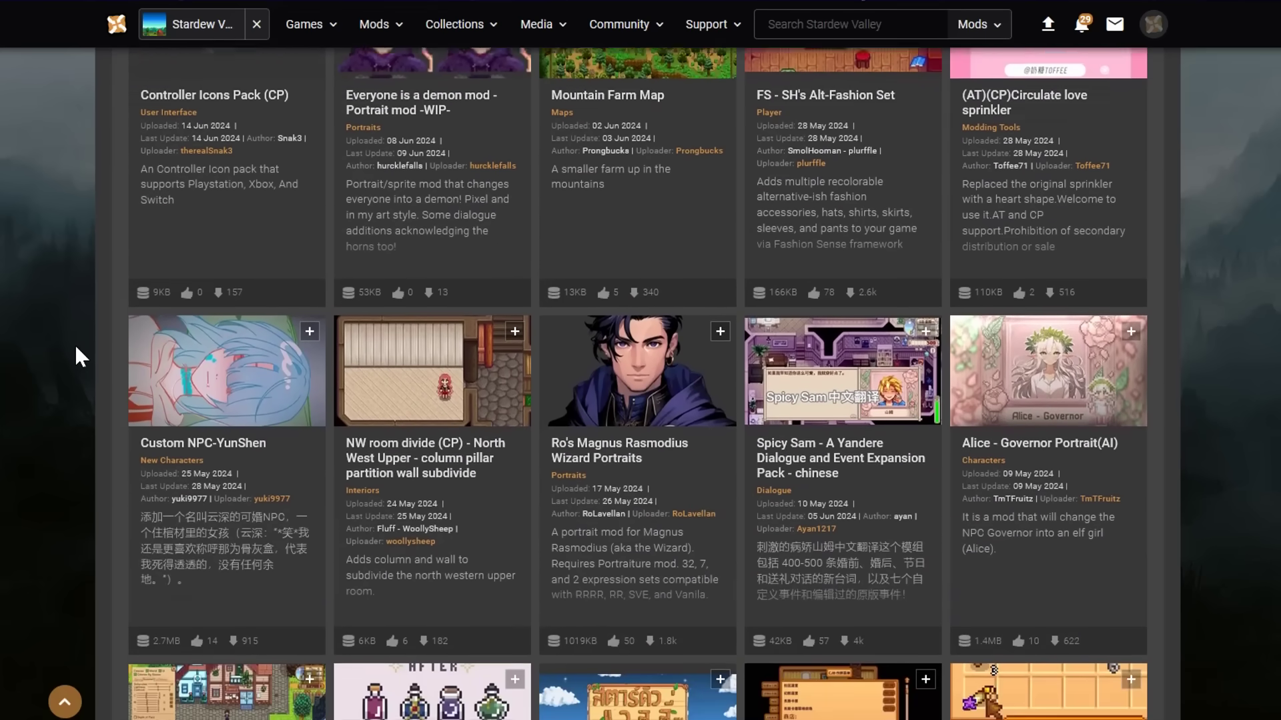
scroll(75, 354, down, 5)
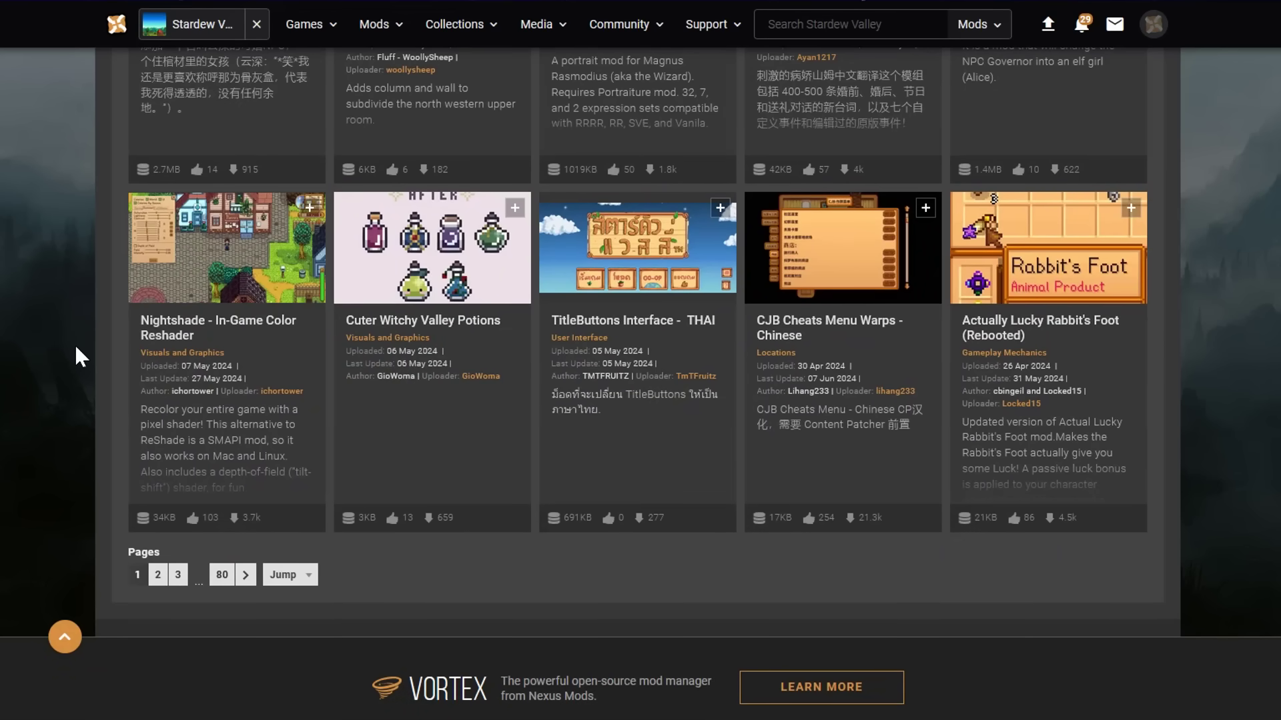
scroll(74, 342, up, 20)
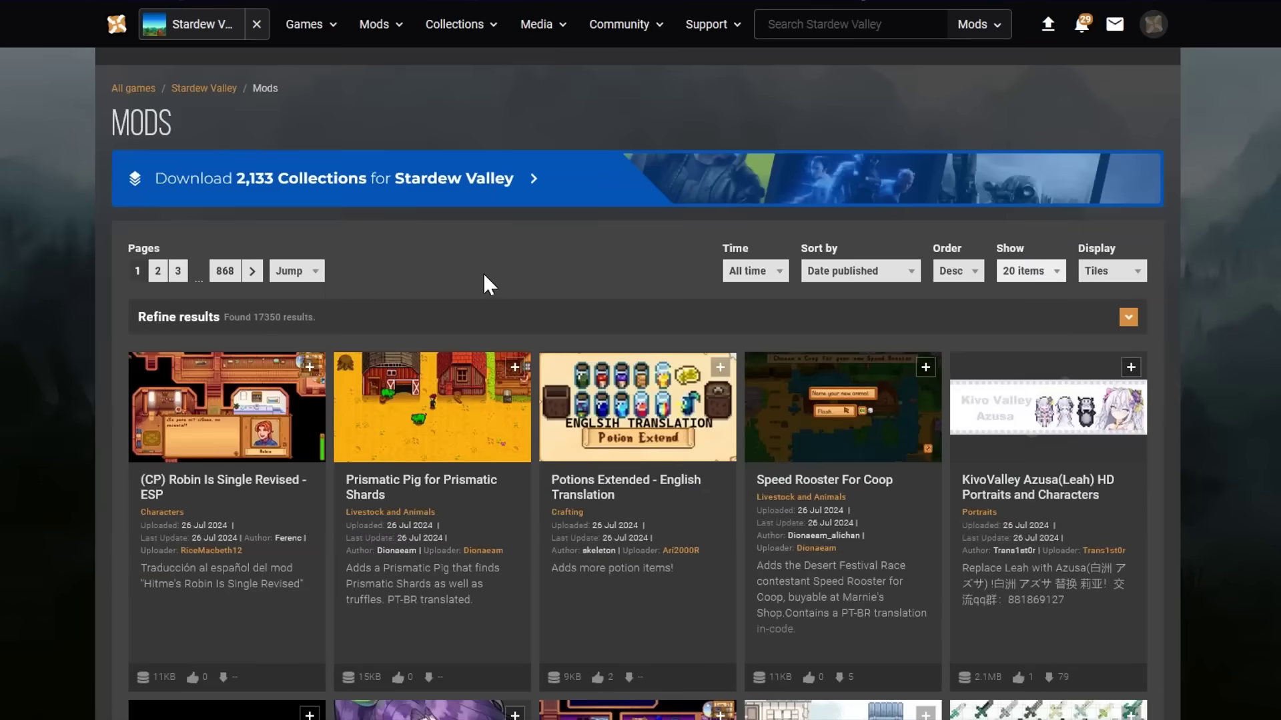
Switch the mod list's time filter to a custom range with 2020-07-09 as the start date
click(754, 274)
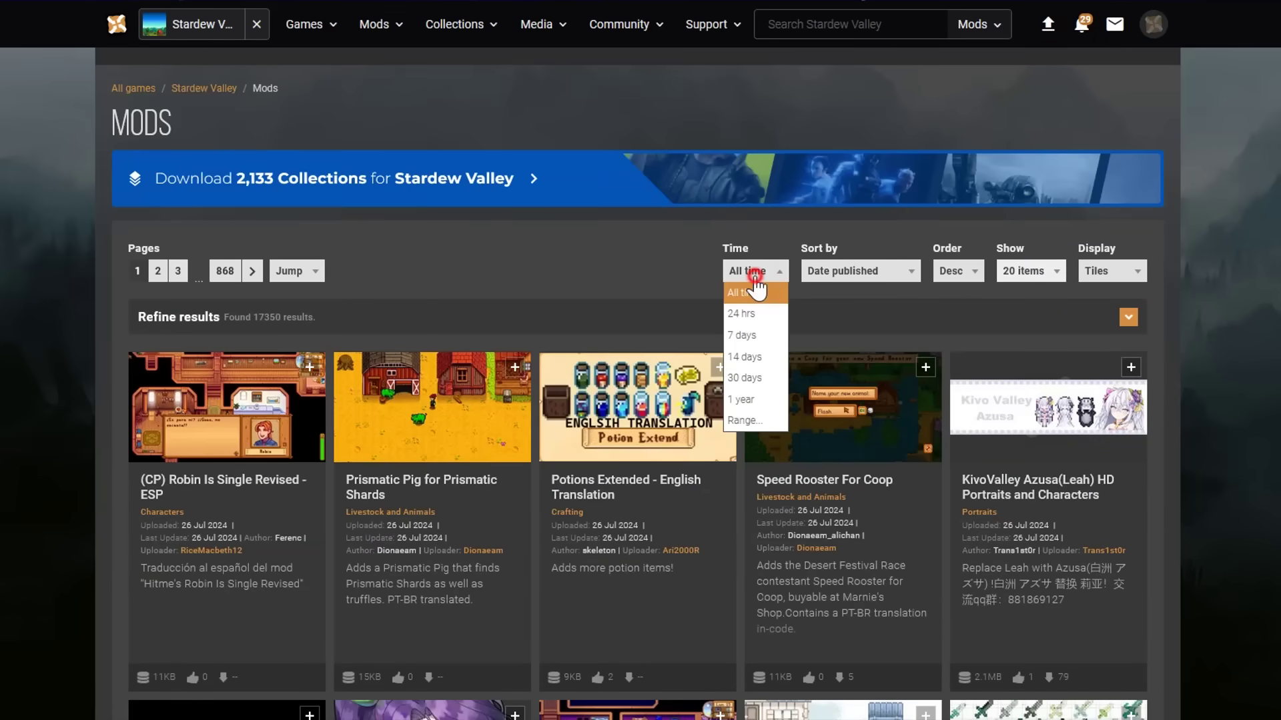
click(741, 420)
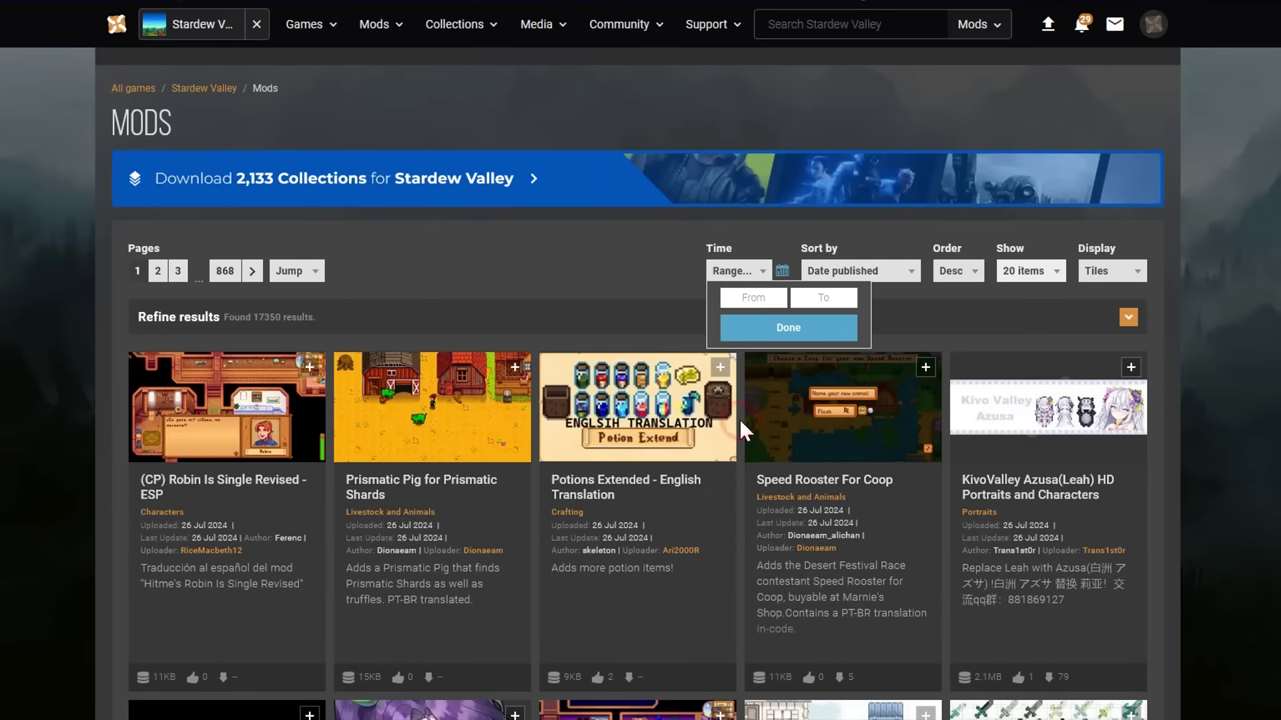
click(753, 298)
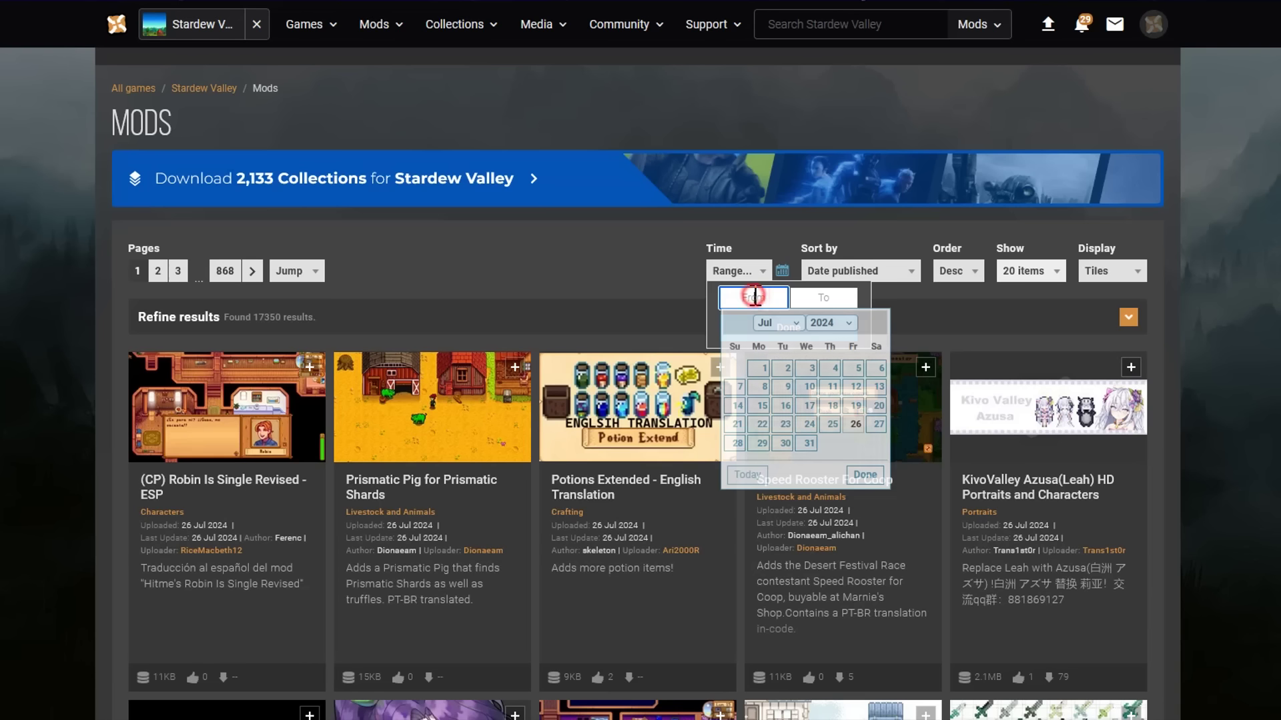
click(827, 323)
click(827, 454)
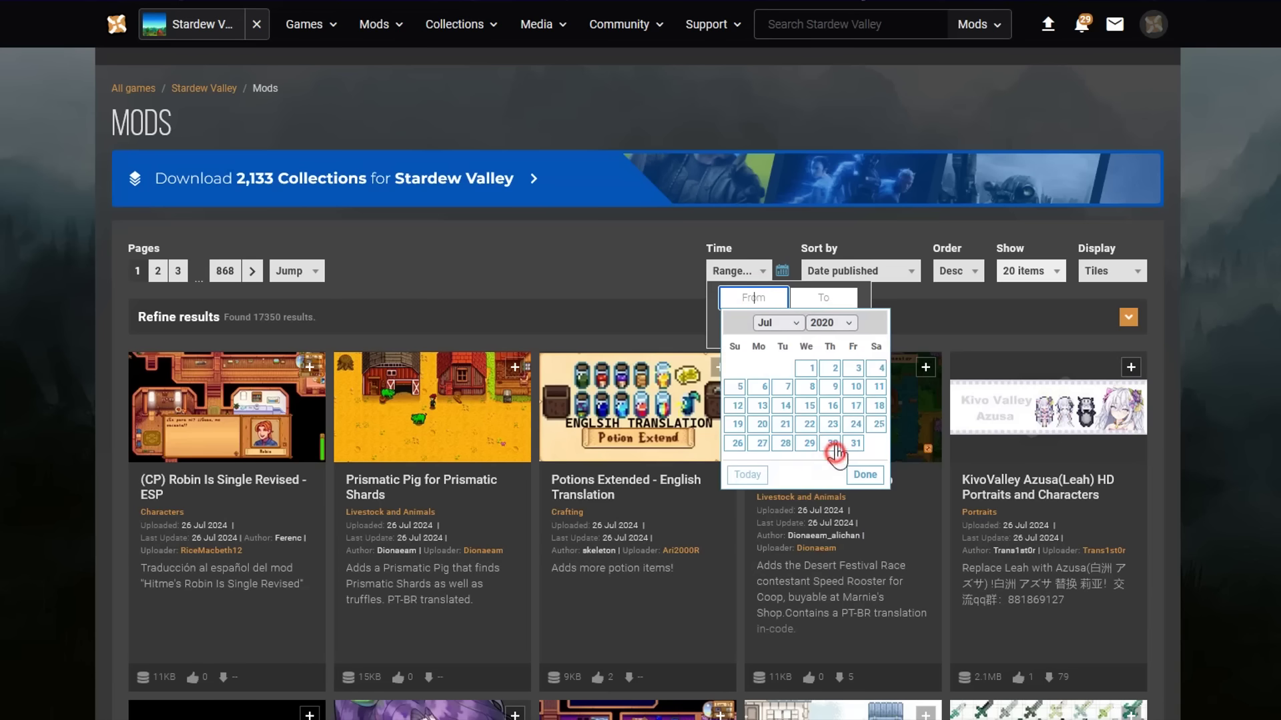
click(828, 390)
Set the time range's end date to 2024-03-18, apply the range and look over the filtered mods
click(823, 298)
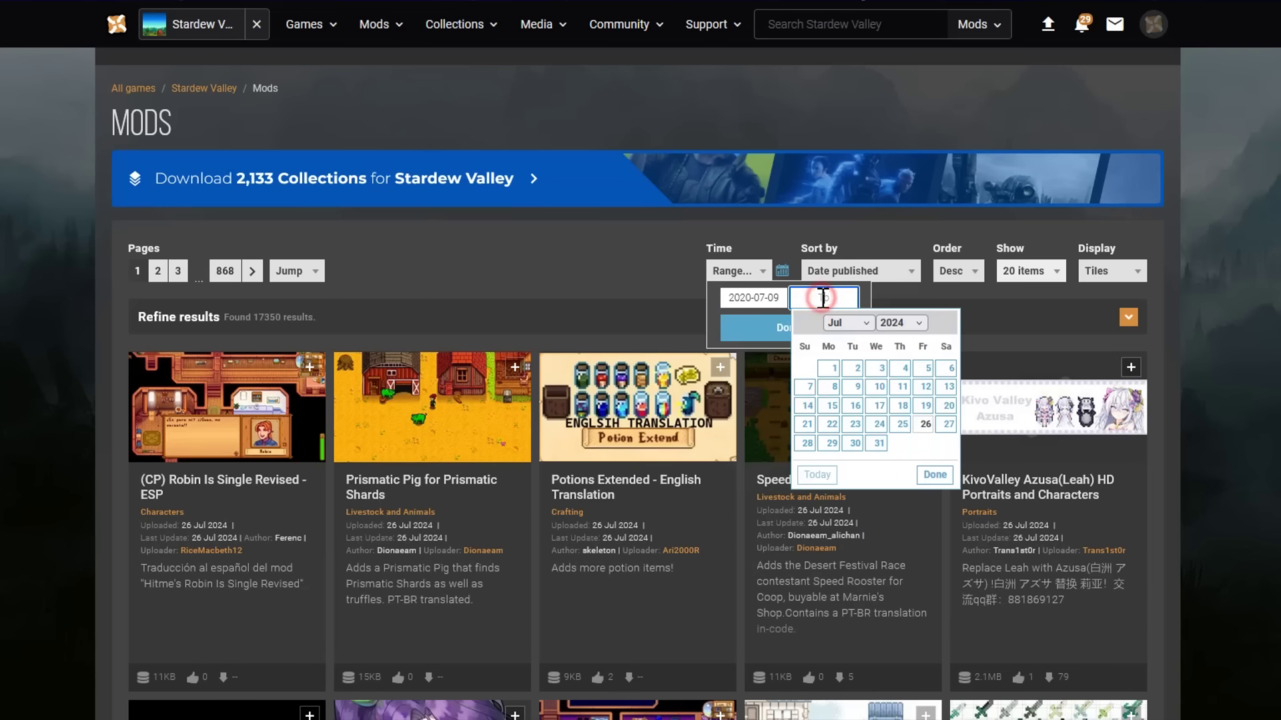
click(851, 322)
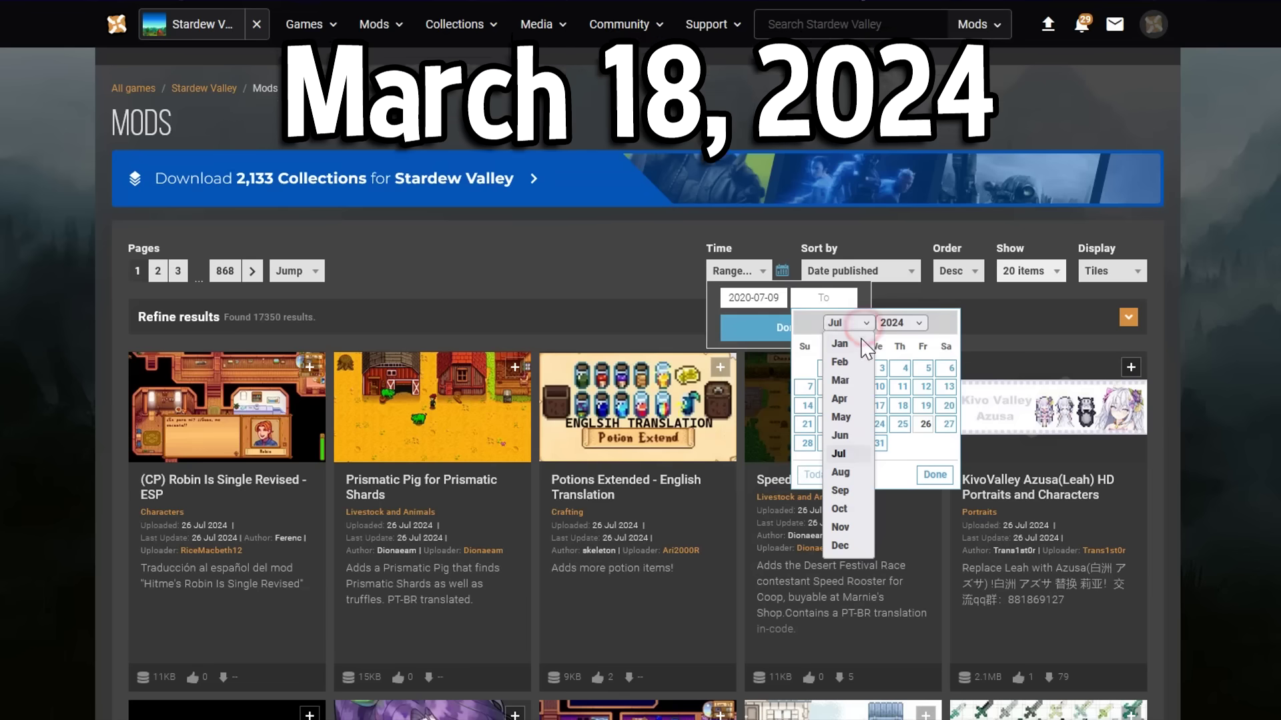
click(853, 386)
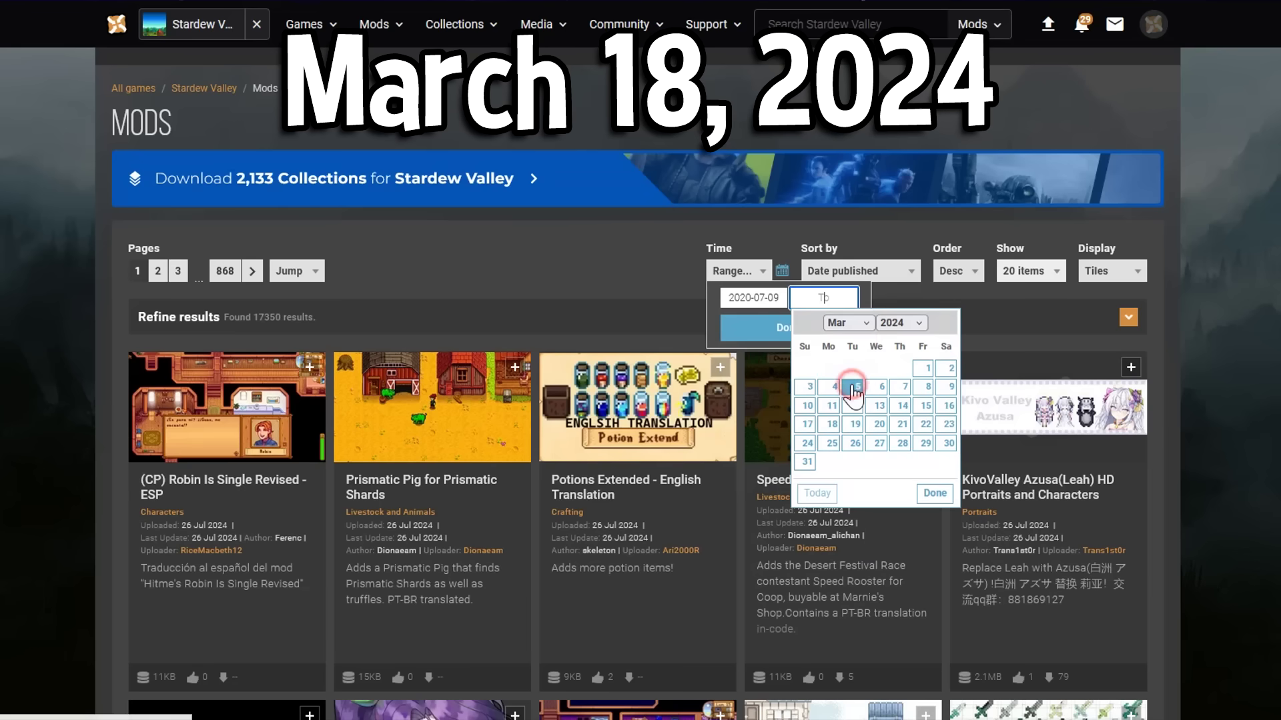
click(828, 424)
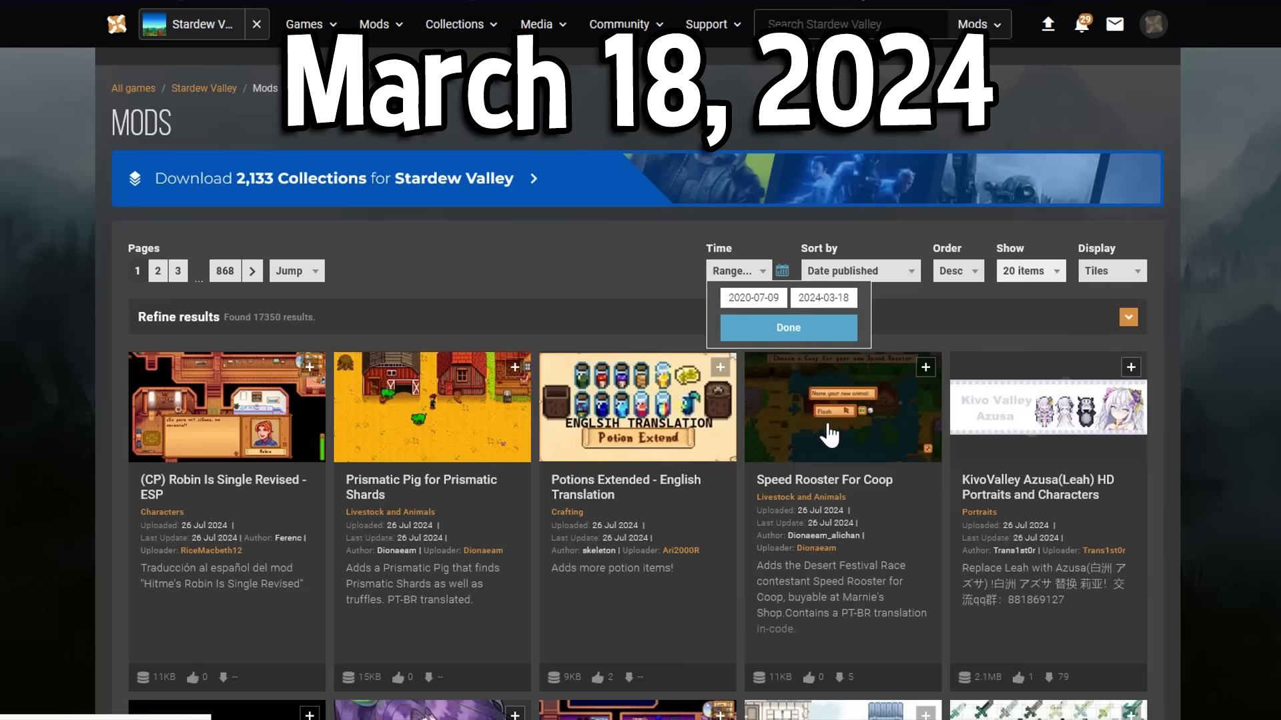
click(778, 327)
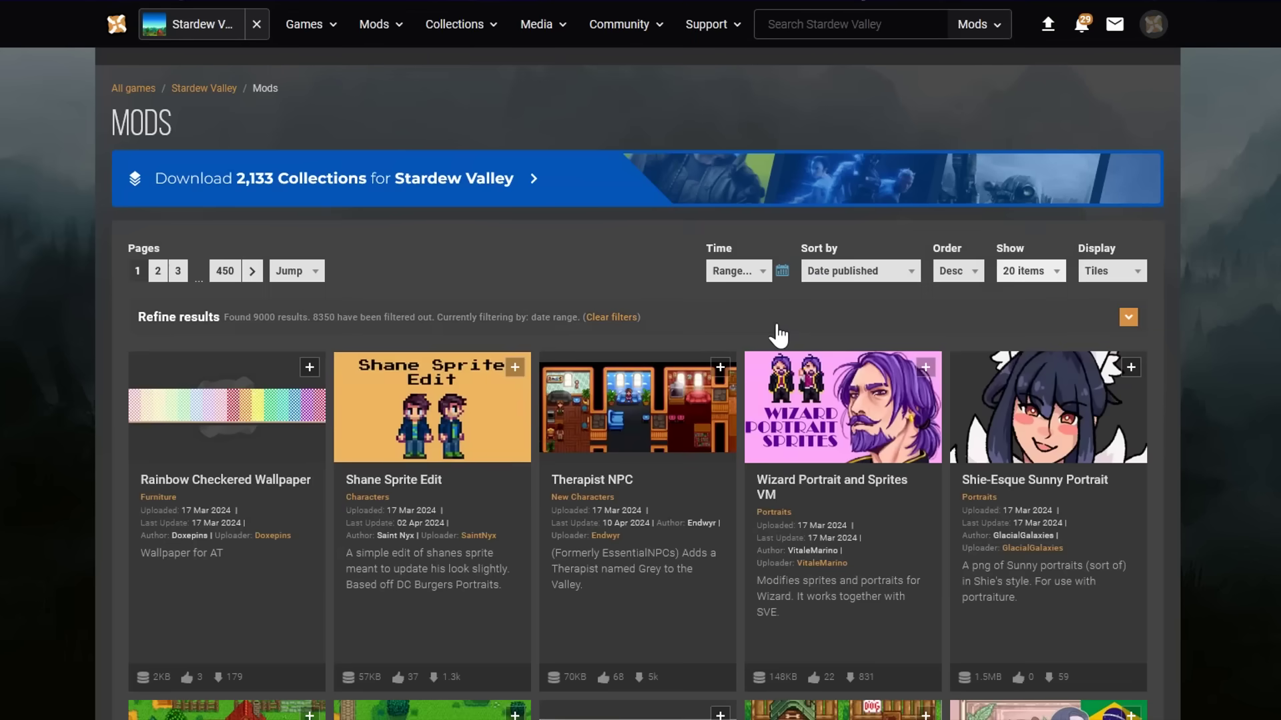
scroll(53, 359, down, 3)
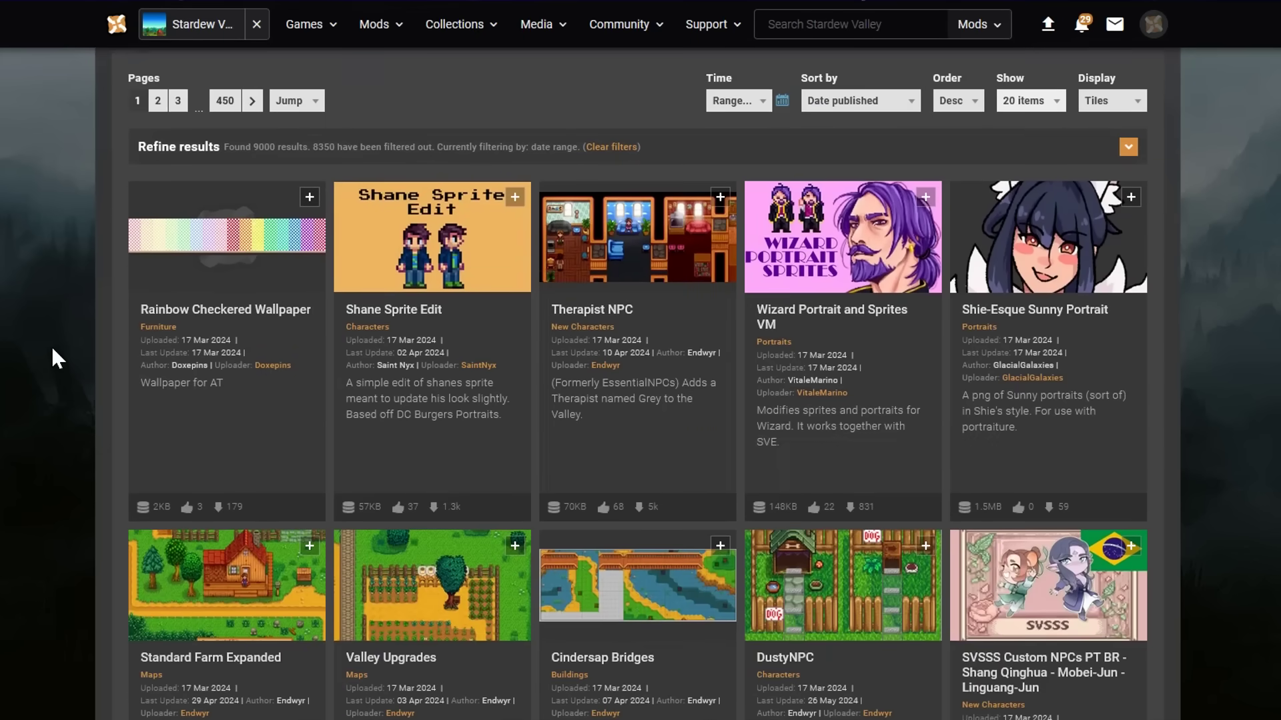
Browse the date-filtered mods and examine the To-Dew mod's version tags and downloadable files
scroll(54, 353, down, 5)
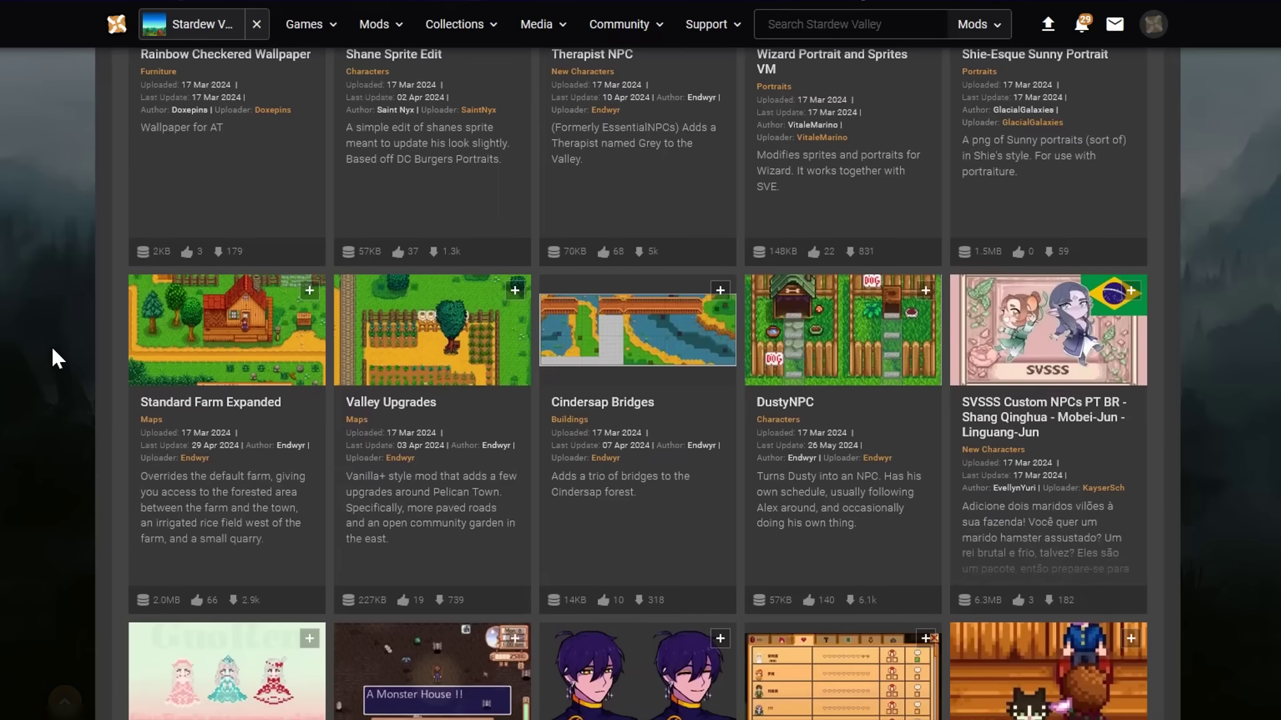
scroll(53, 354, down, 5)
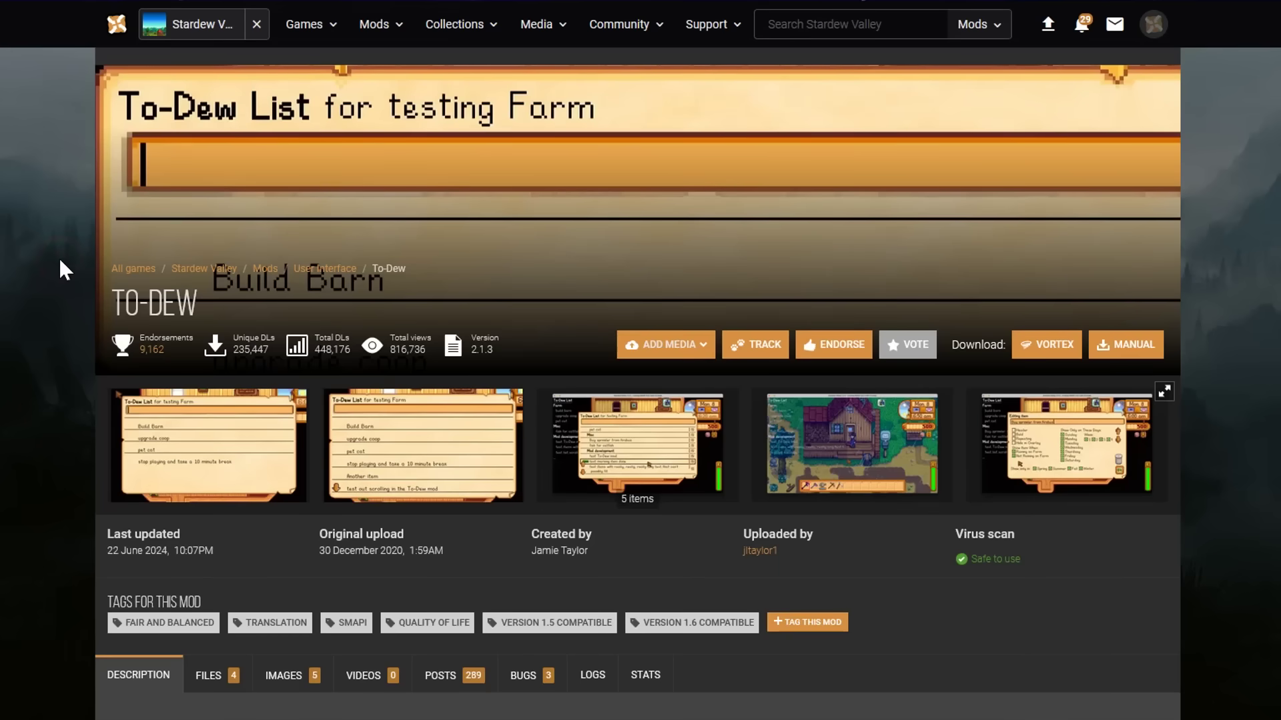
scroll(59, 257, down, 5)
scroll(42, 330, down, 1)
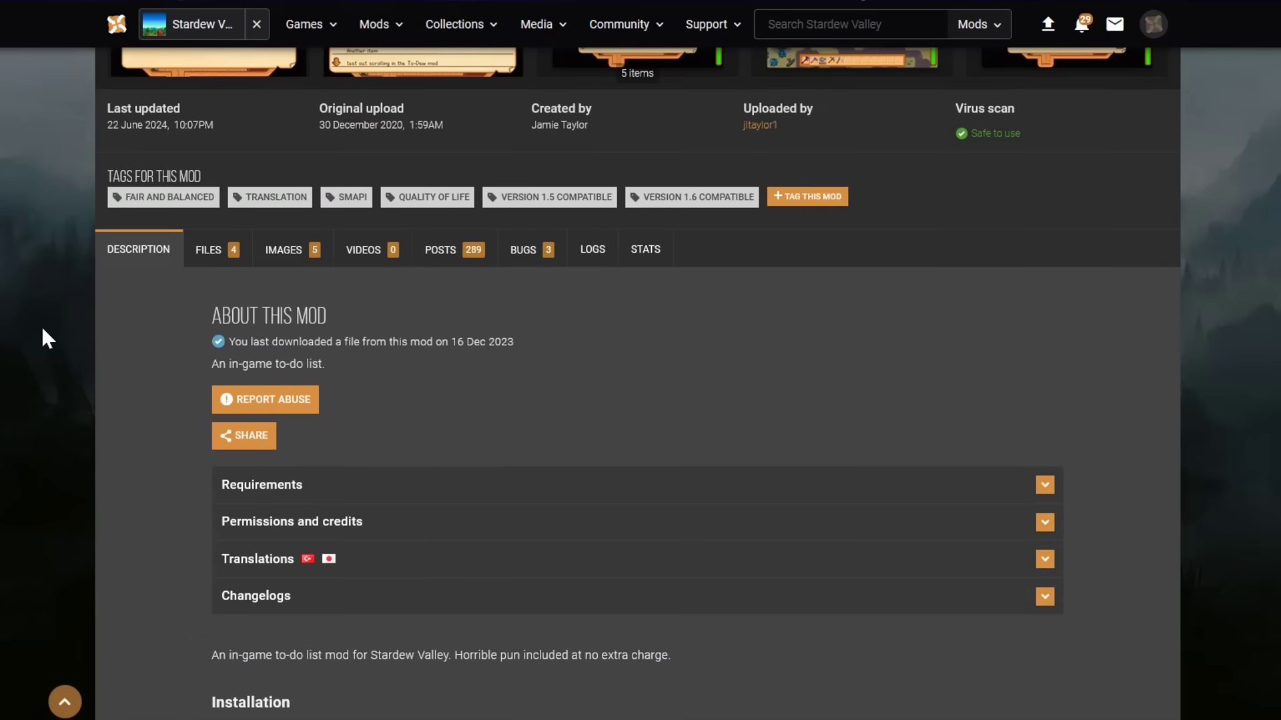
click(225, 266)
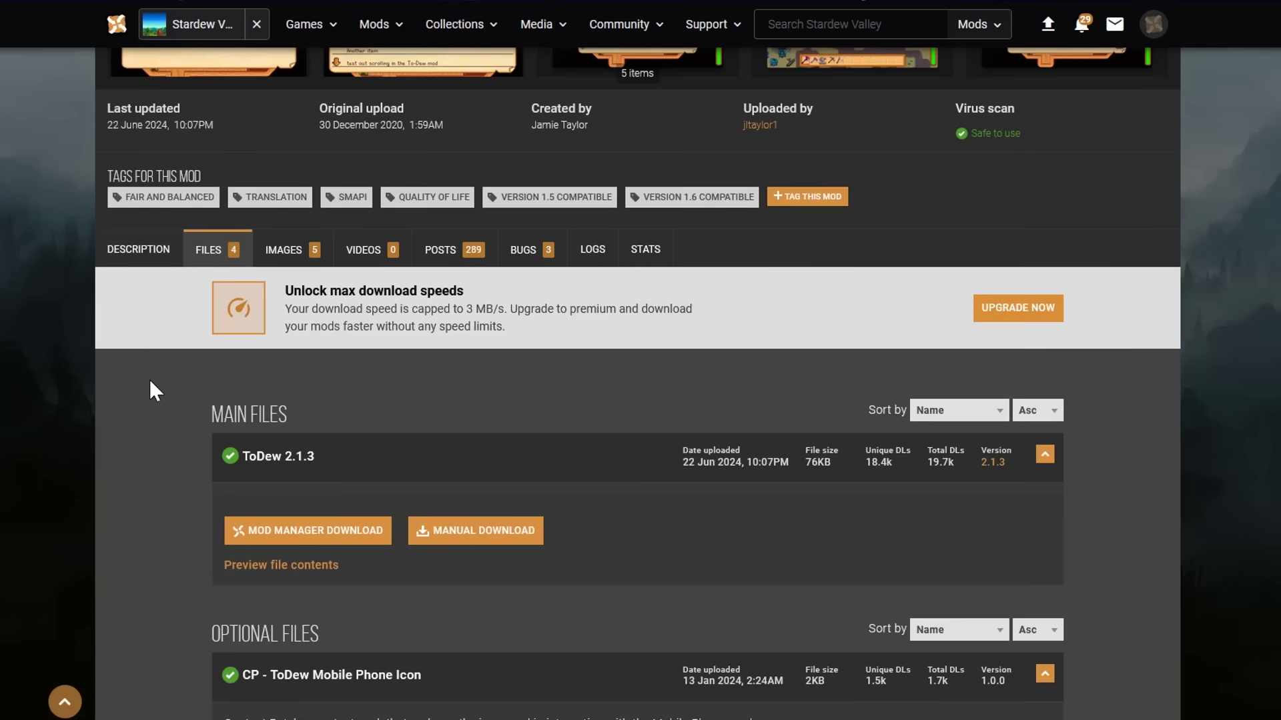
scroll(148, 377, down, 7)
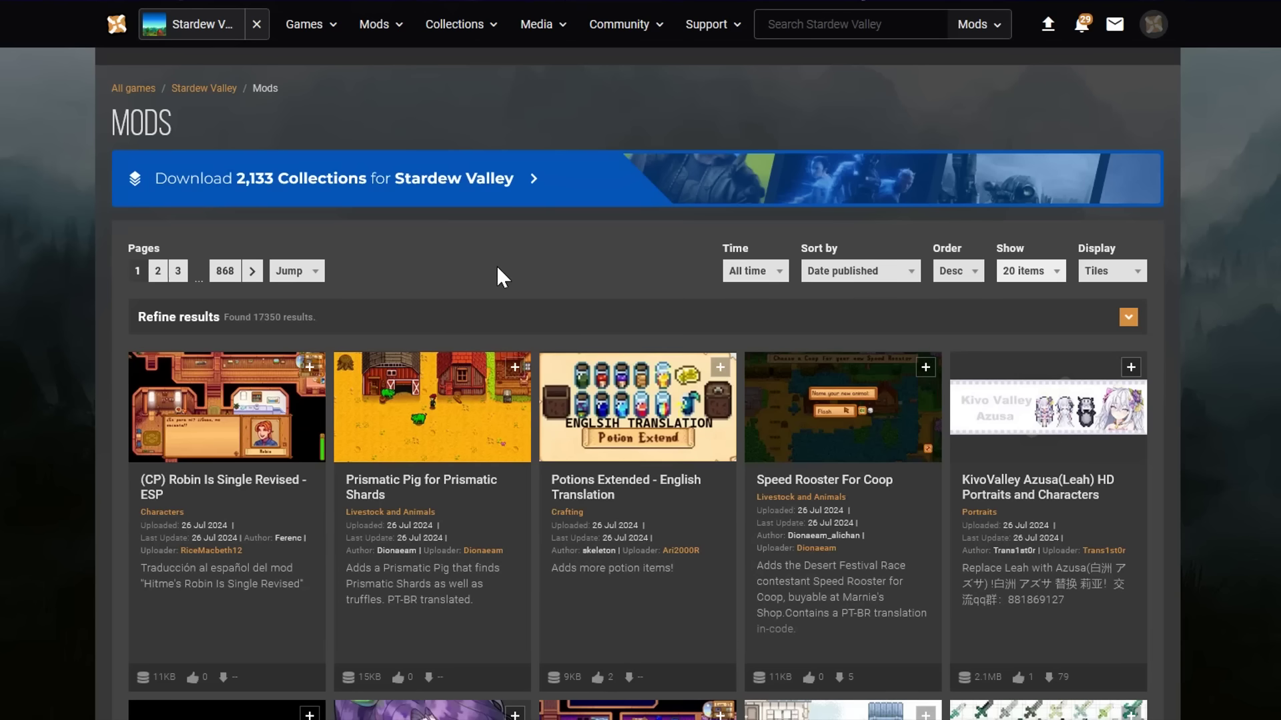
Set the unfiltered mod list's time filter to a custom range from 2024-03-20 to 2024-07-25
click(741, 274)
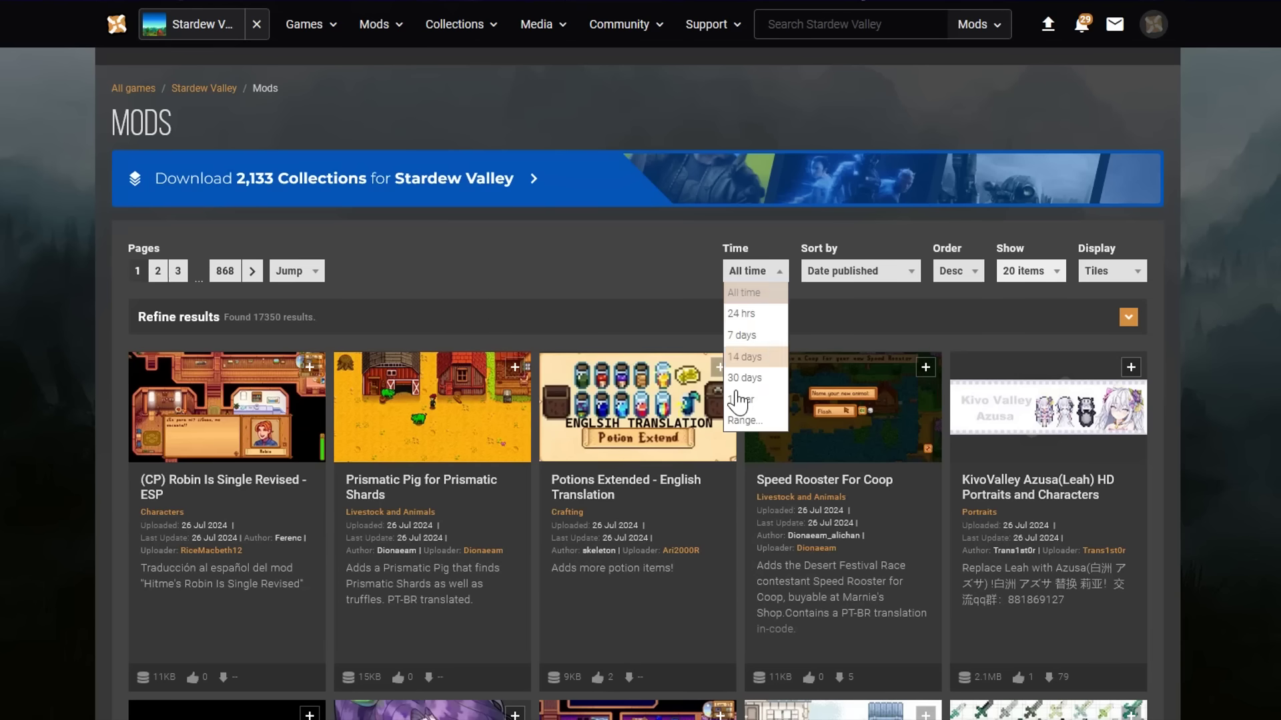
click(742, 421)
click(763, 301)
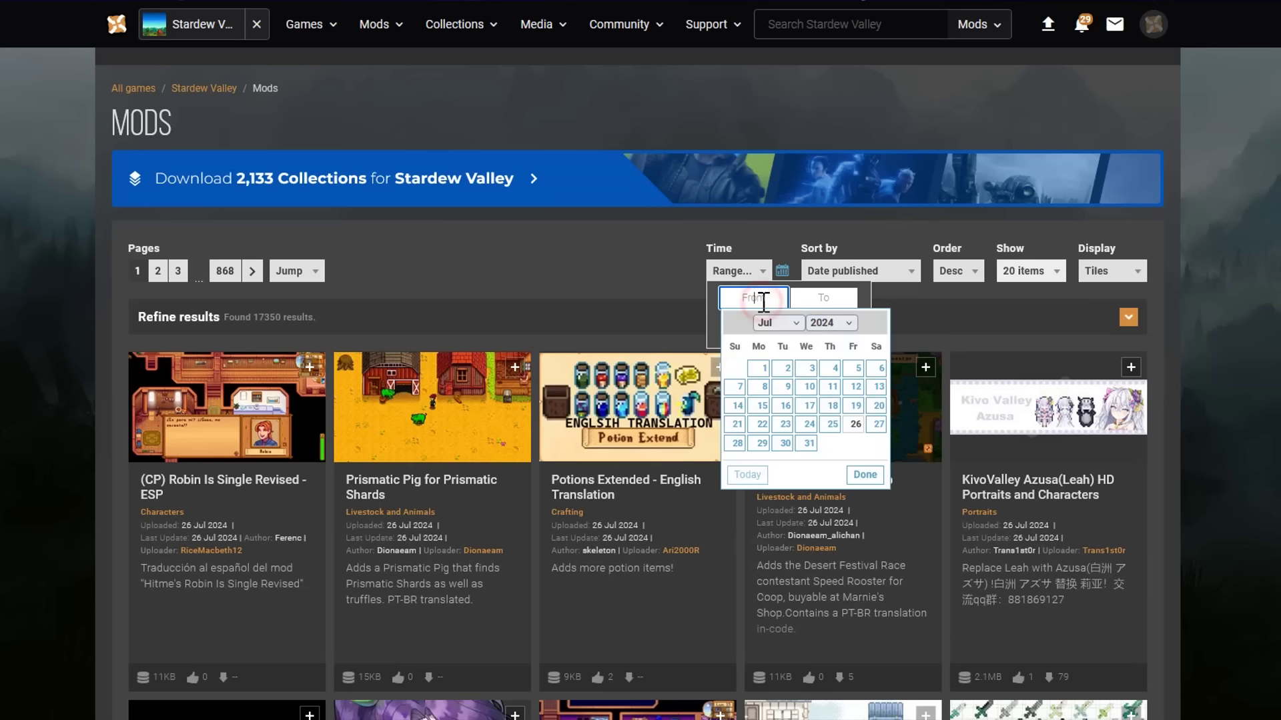
click(779, 325)
click(774, 378)
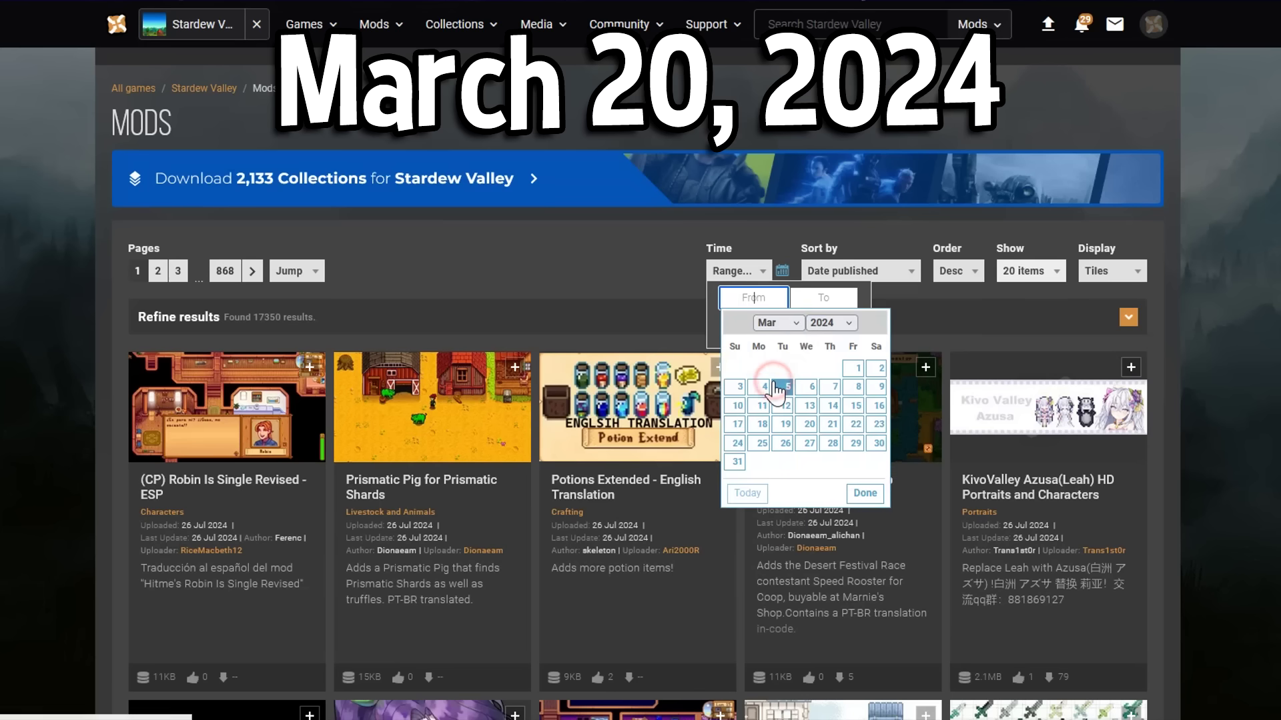
click(813, 427)
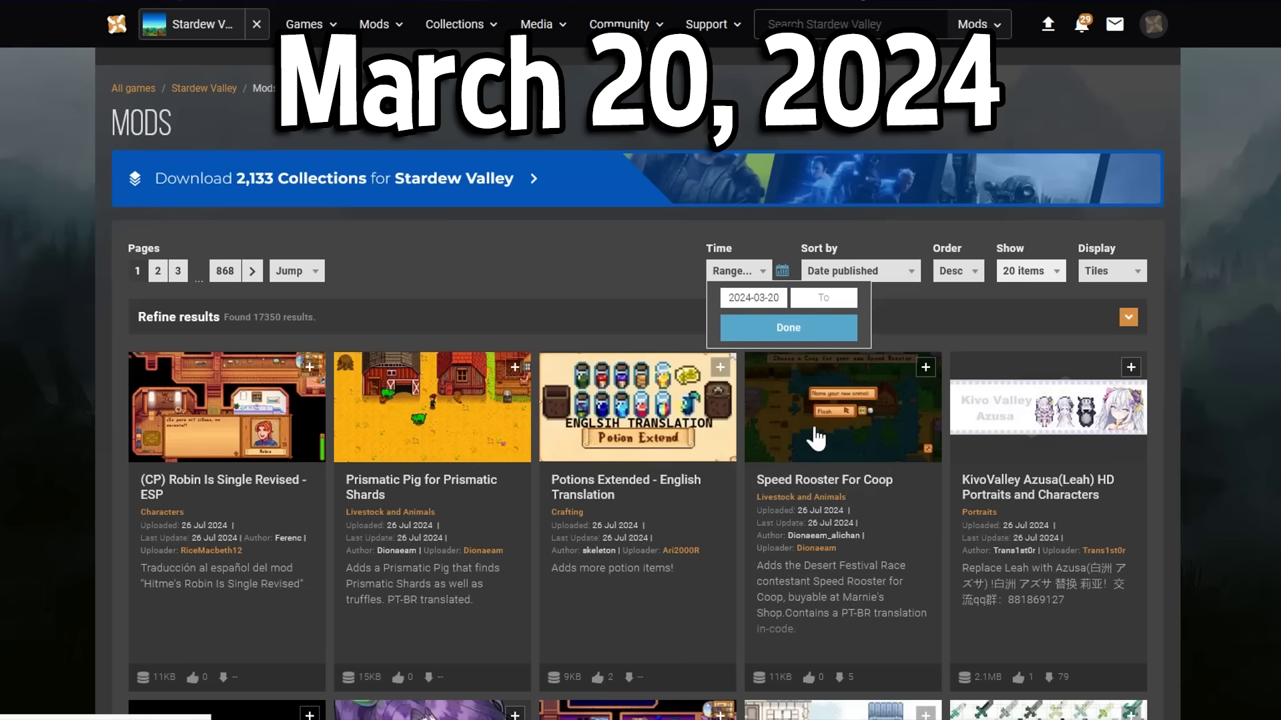
click(830, 303)
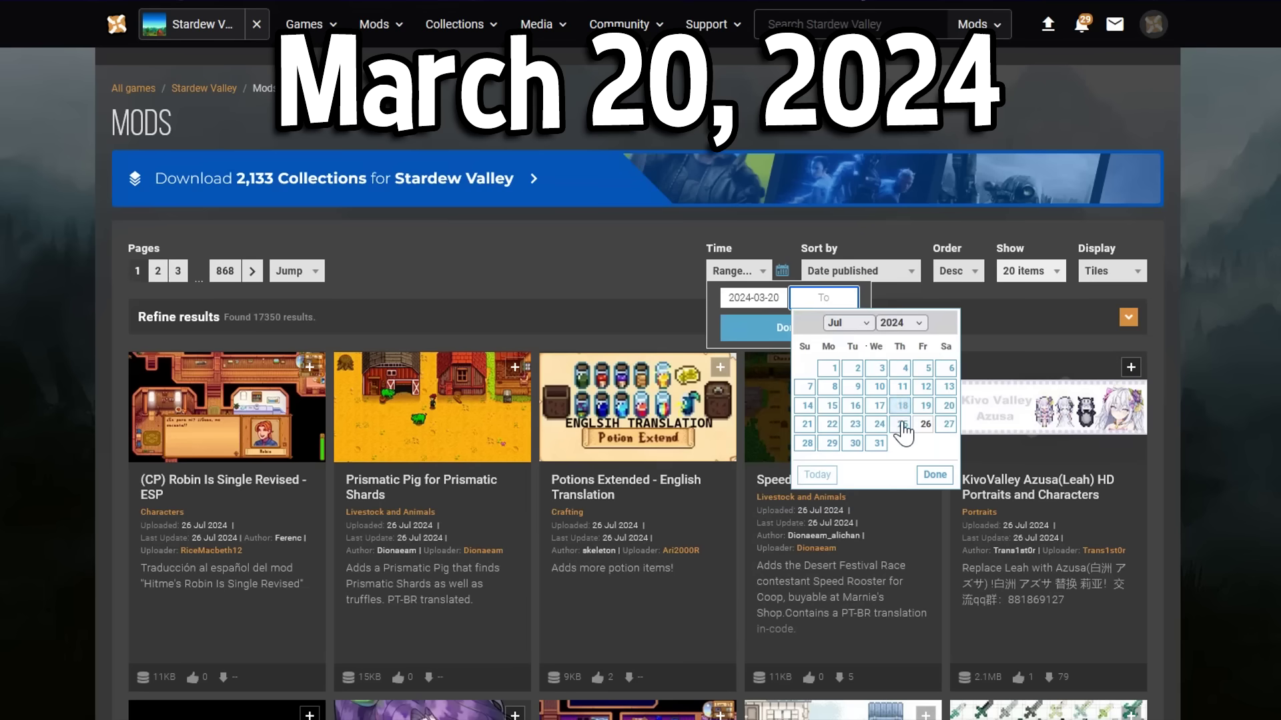
click(903, 425)
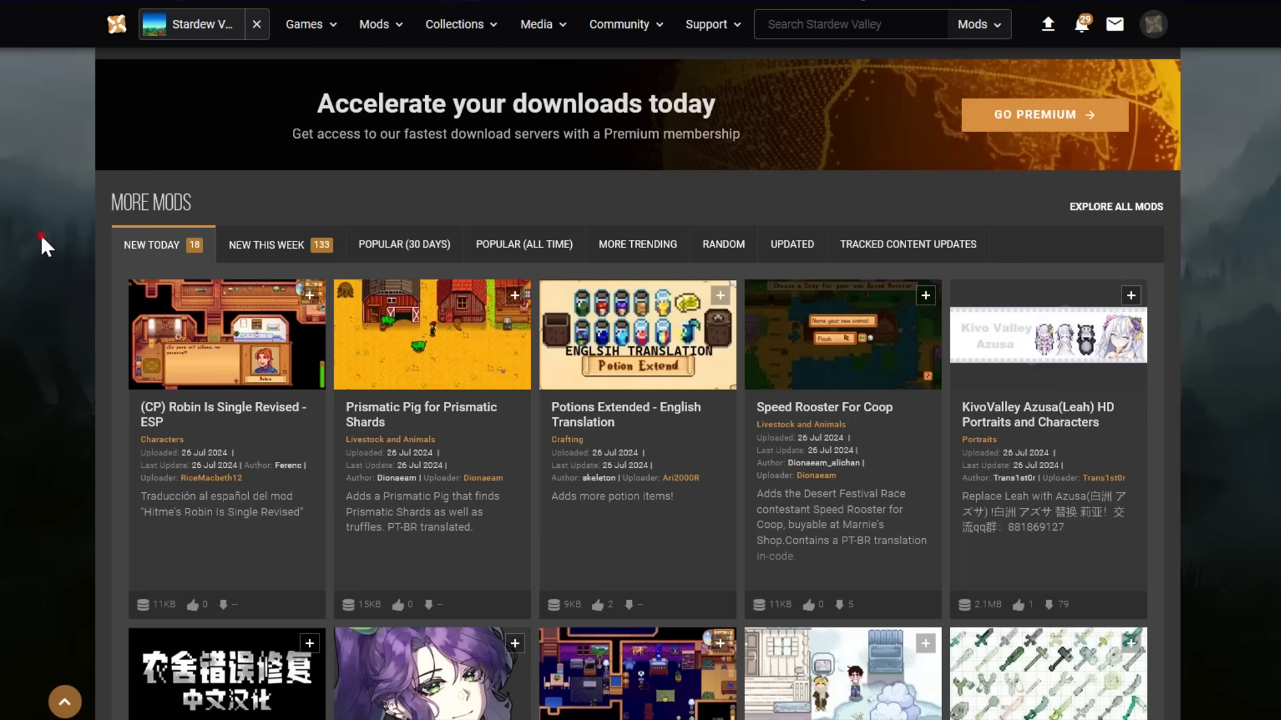
Browse the Stardew Valley mods that are new this week
click(390, 250)
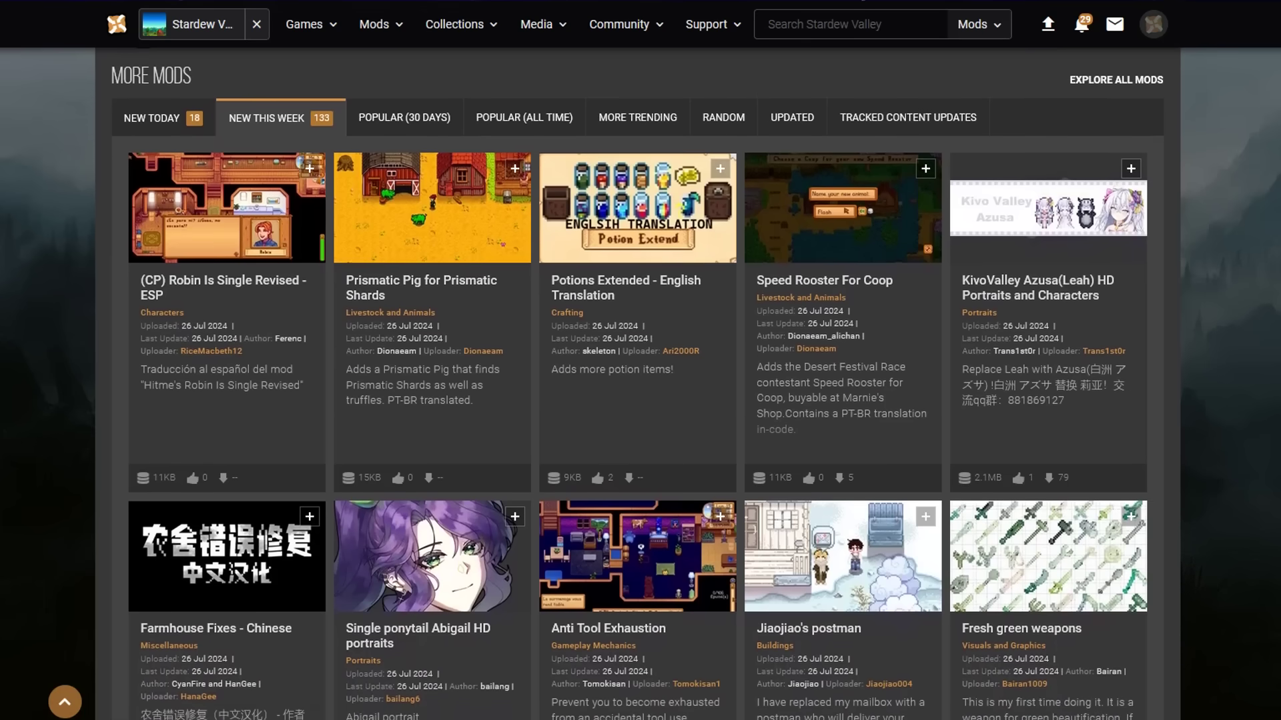
scroll(637, 383, down, 3)
scroll(637, 383, down, 2)
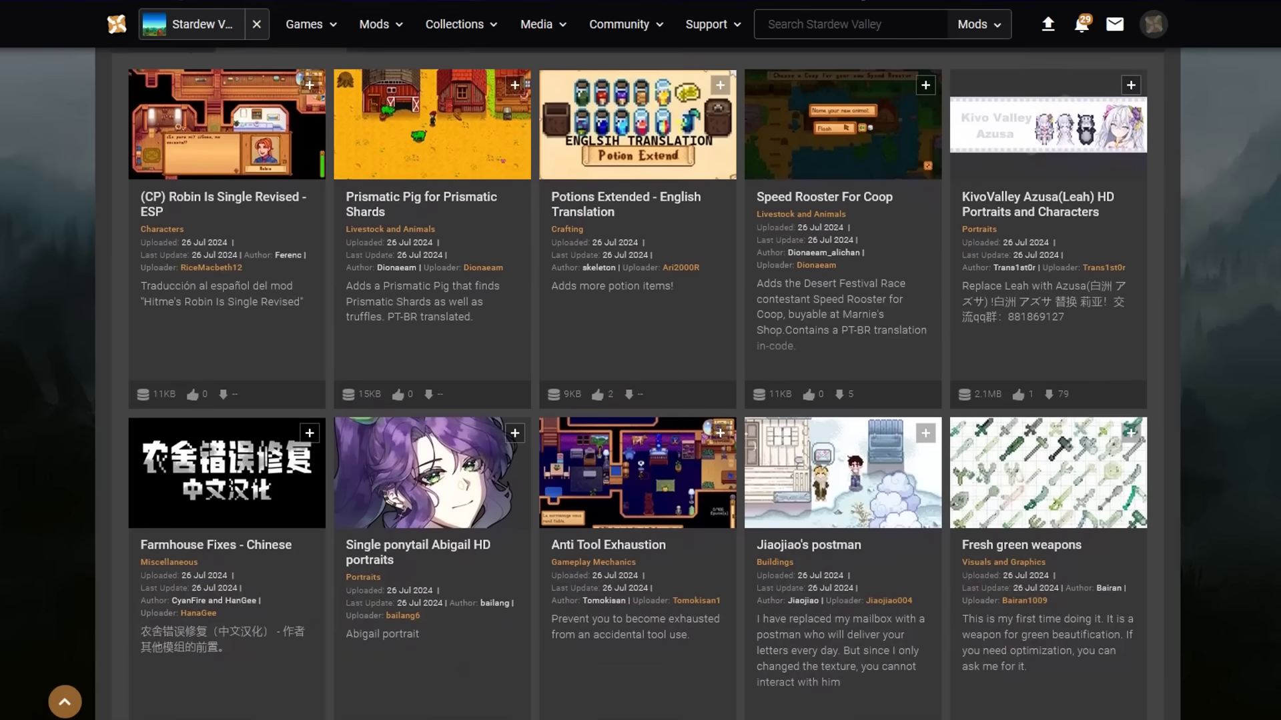
scroll(637, 384, down, 2)
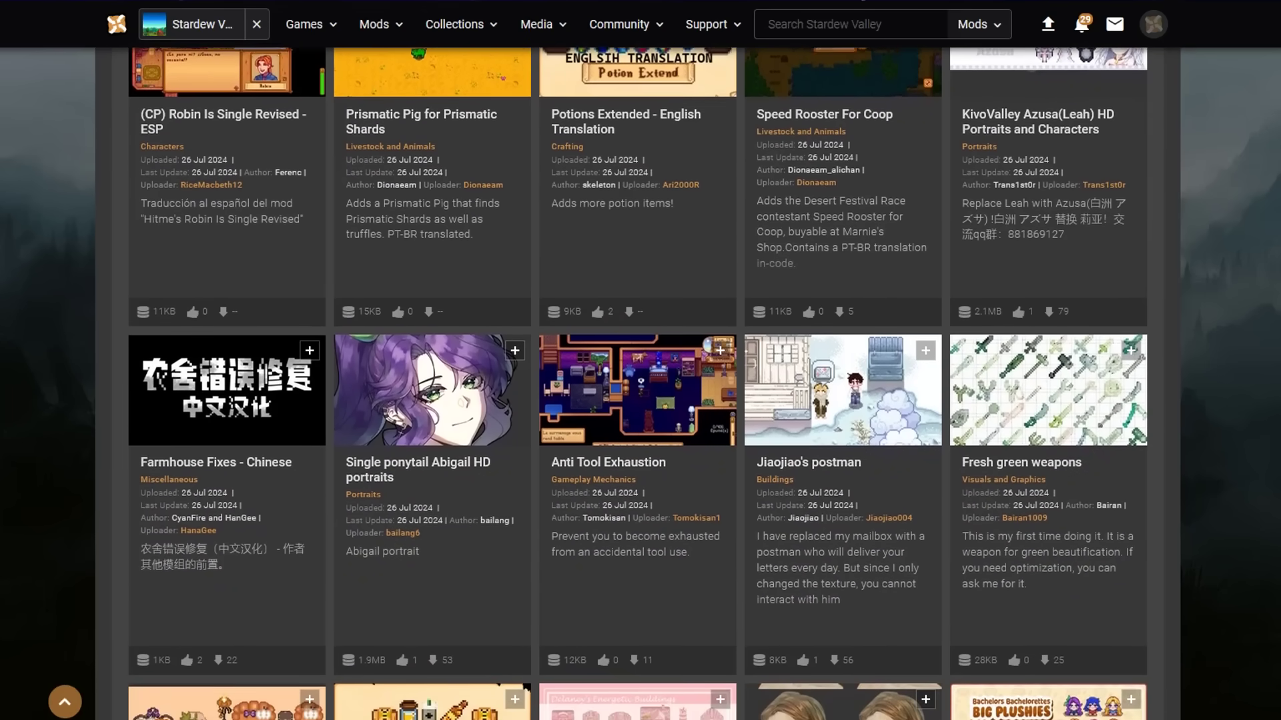
scroll(637, 383, down, 1)
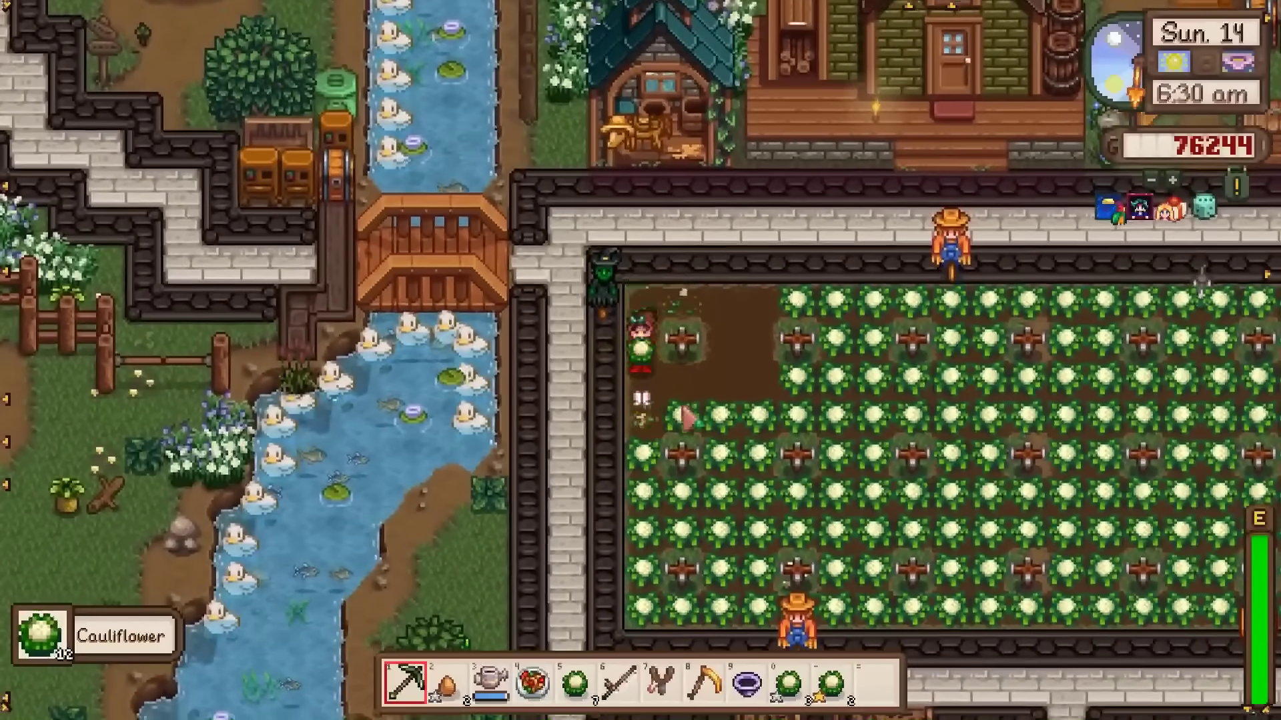
key(s)
right_click(642, 377)
key(s)
right_click(642, 376)
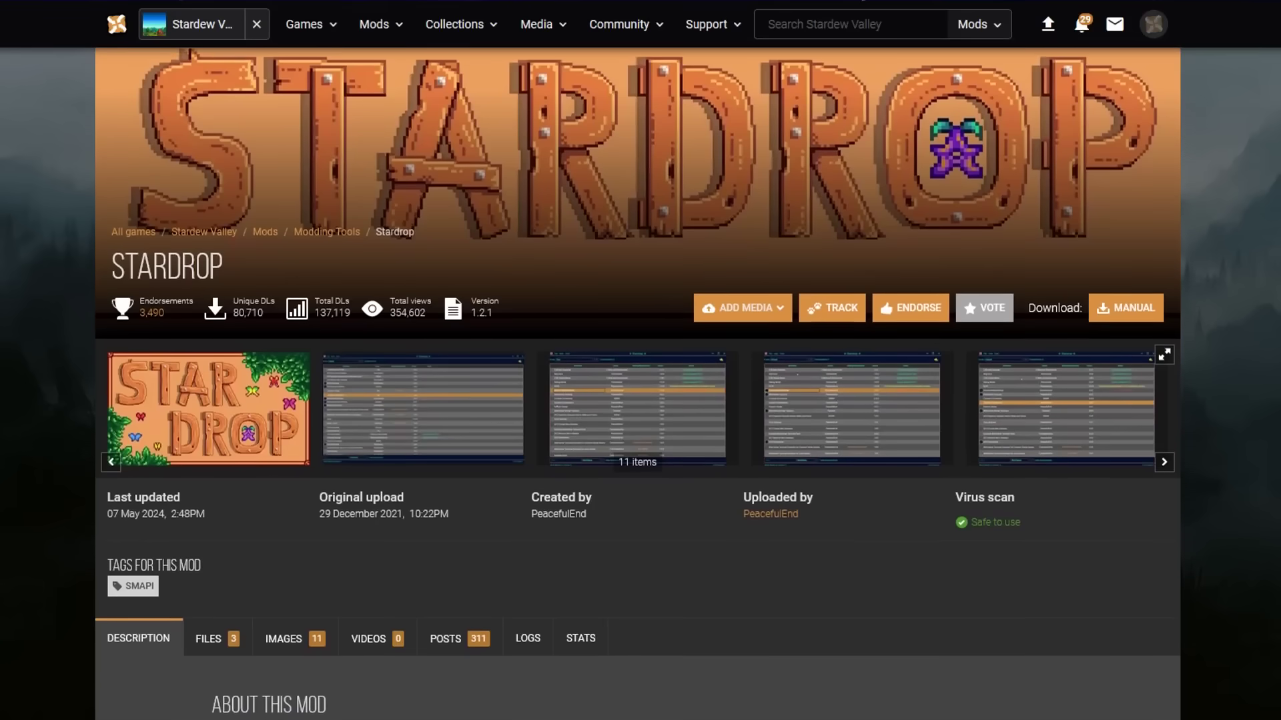
Read the Stardrop mod manager's details and description on Nexus Mods
scroll(640, 401, down, 3)
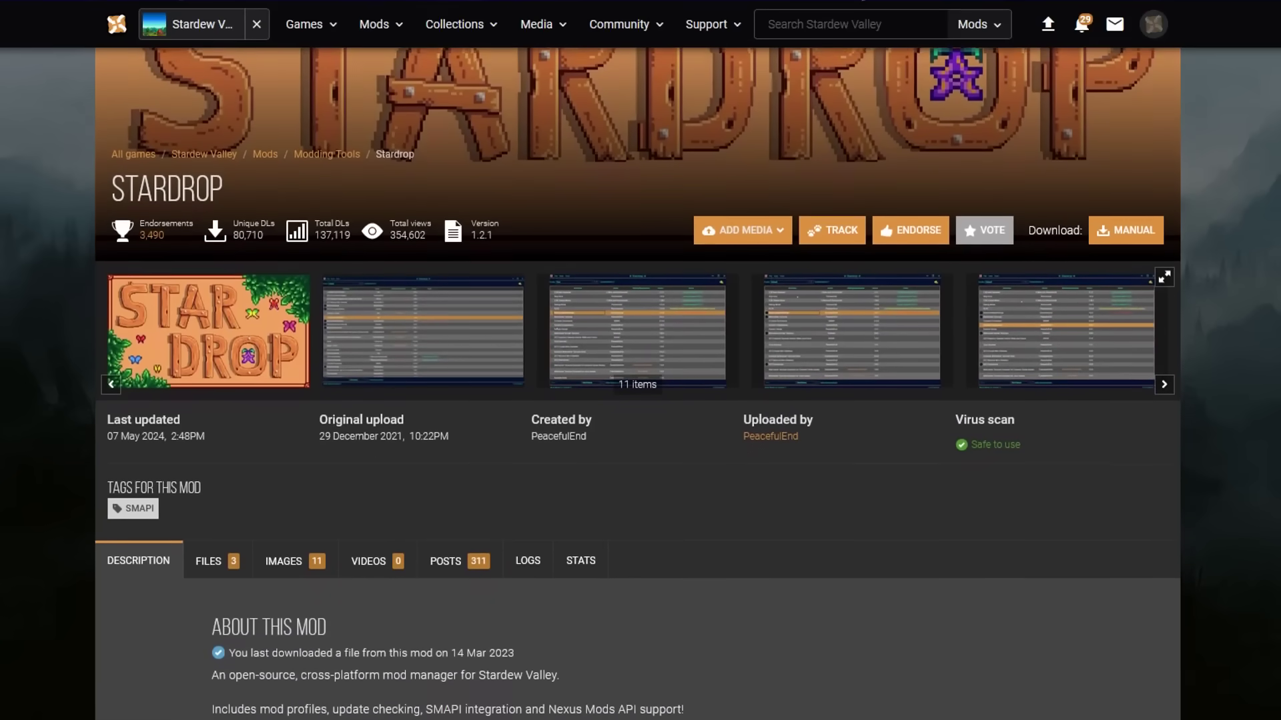
scroll(640, 400, down, 2)
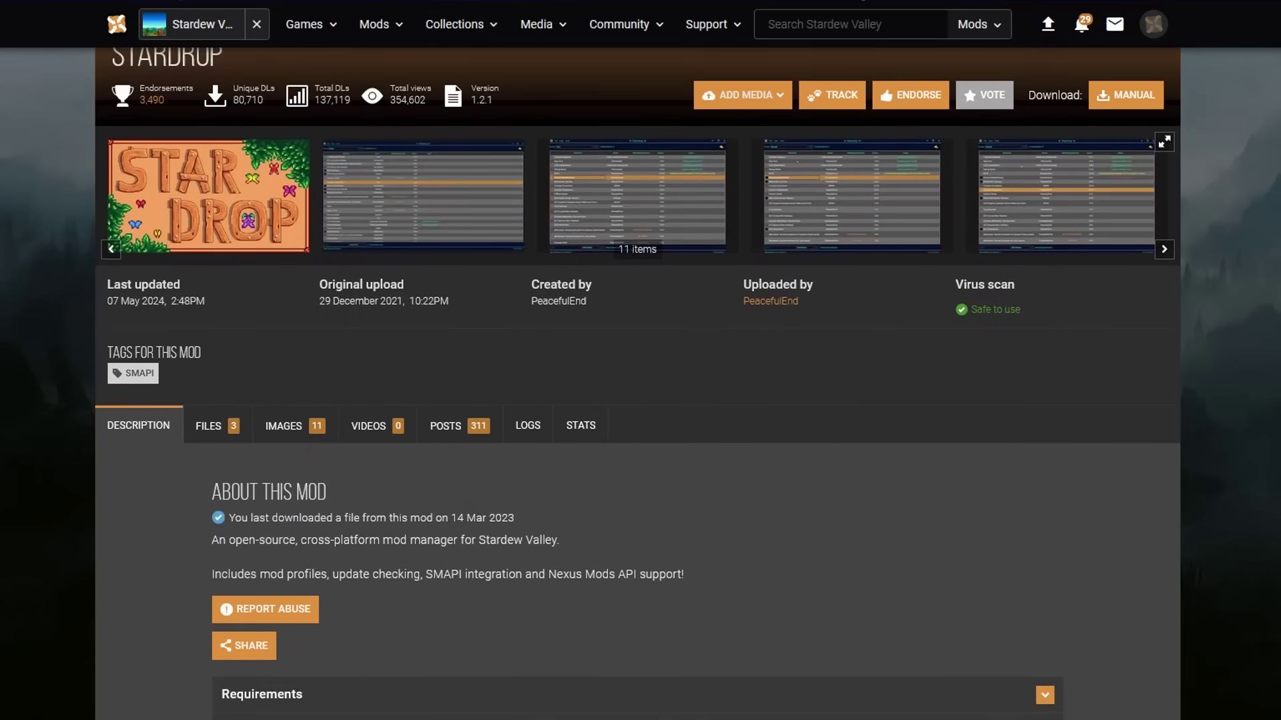
scroll(641, 400, down, 2)
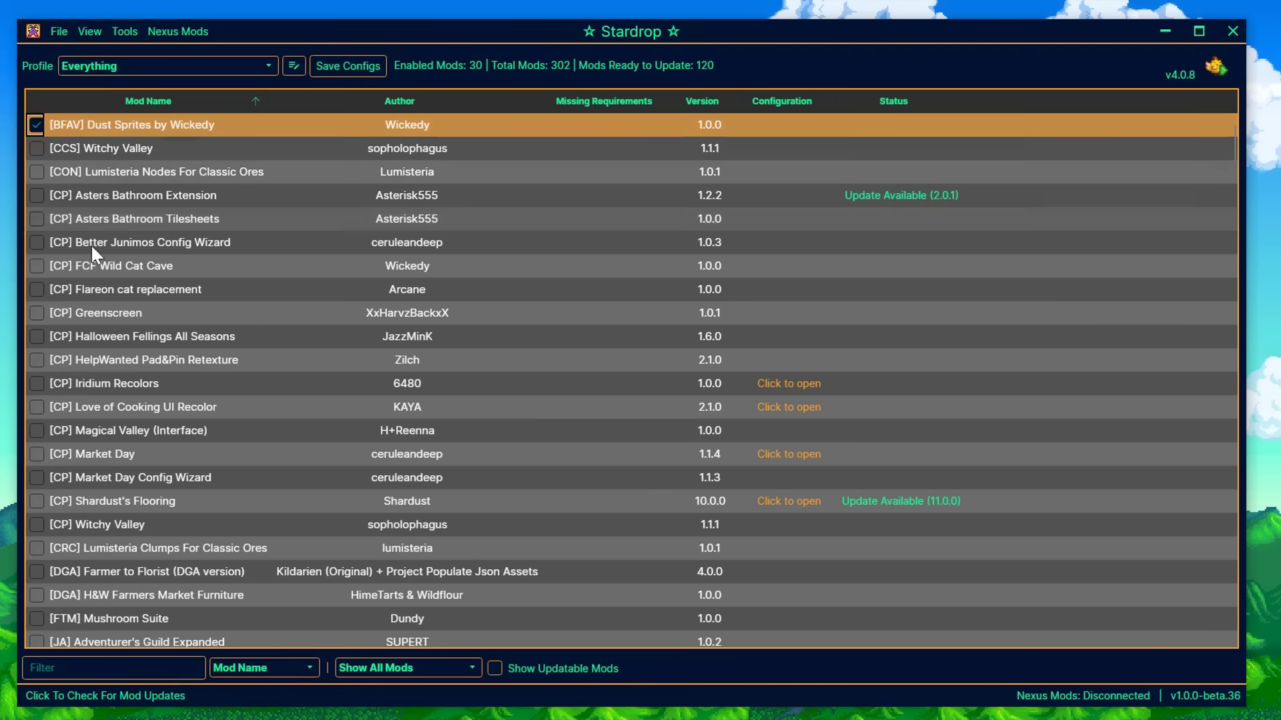
In Stardrop, browse the Everything profile's mod list, toggling Animal Crossing Dig Spots on and back off
scroll(109, 392, down, 3)
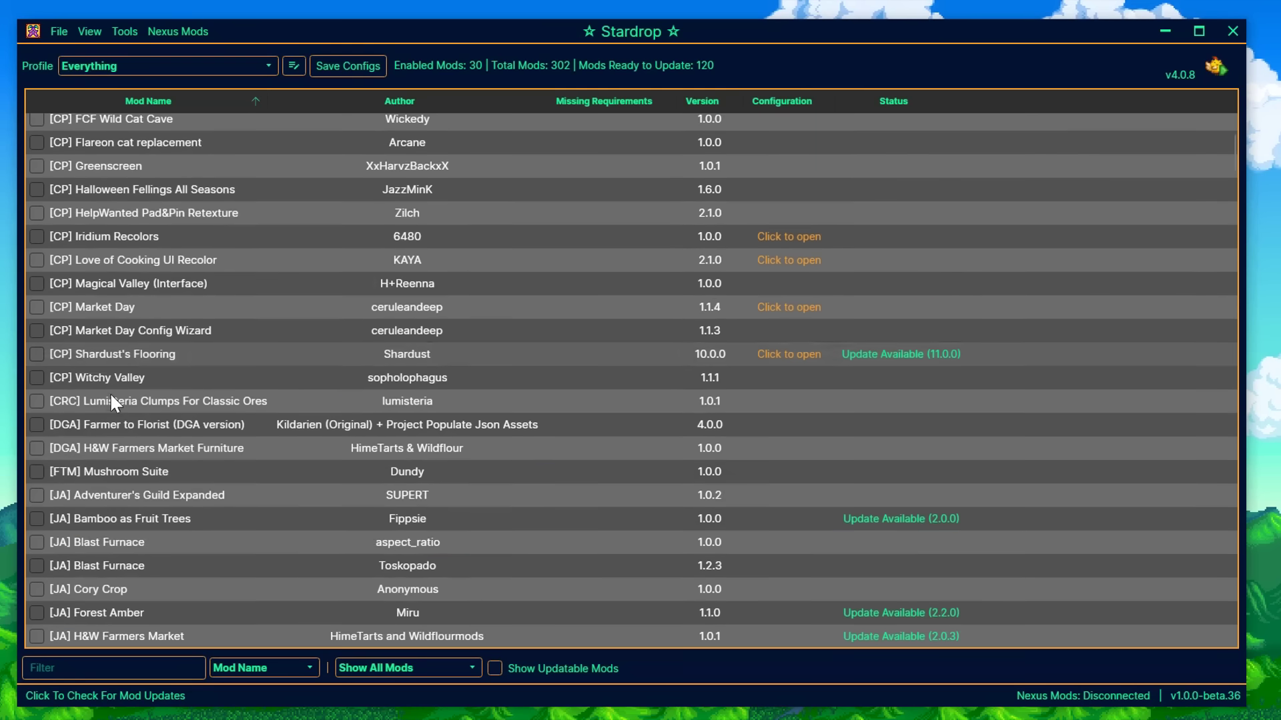
scroll(111, 396, down, 3)
click(34, 397)
scroll(170, 400, down, 8)
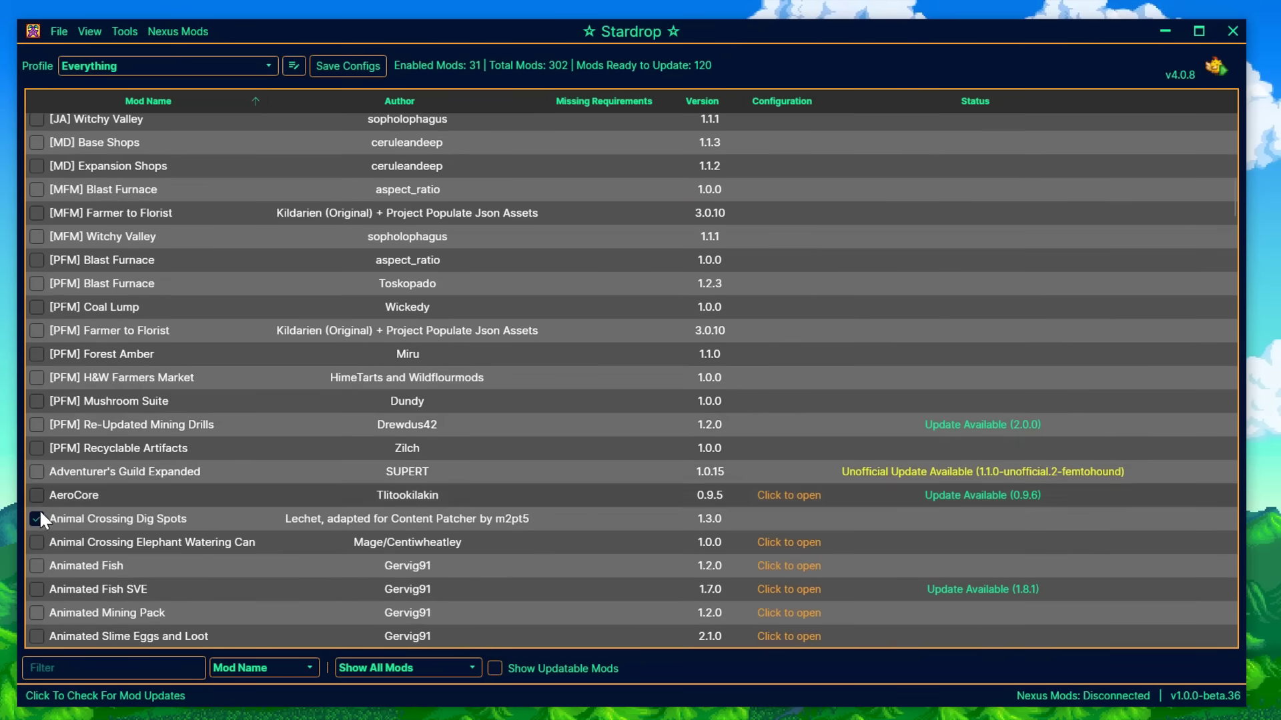
click(37, 519)
click(35, 519)
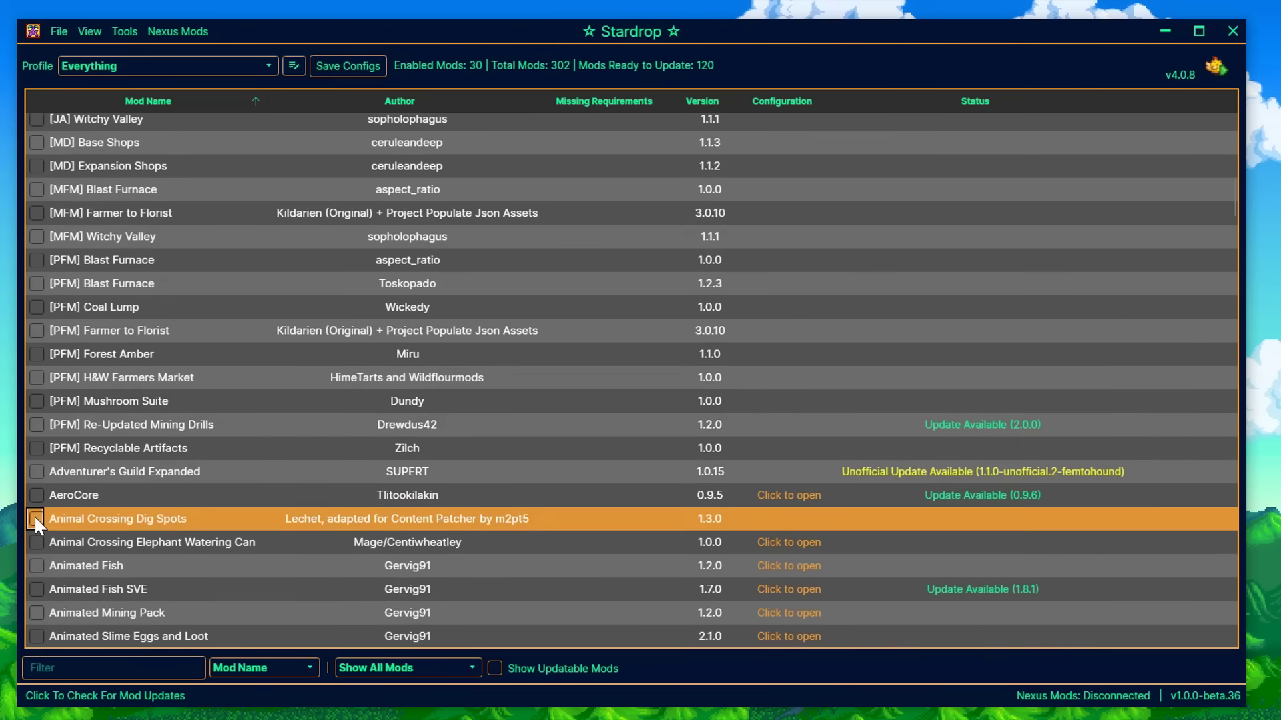
scroll(126, 439, down, 5)
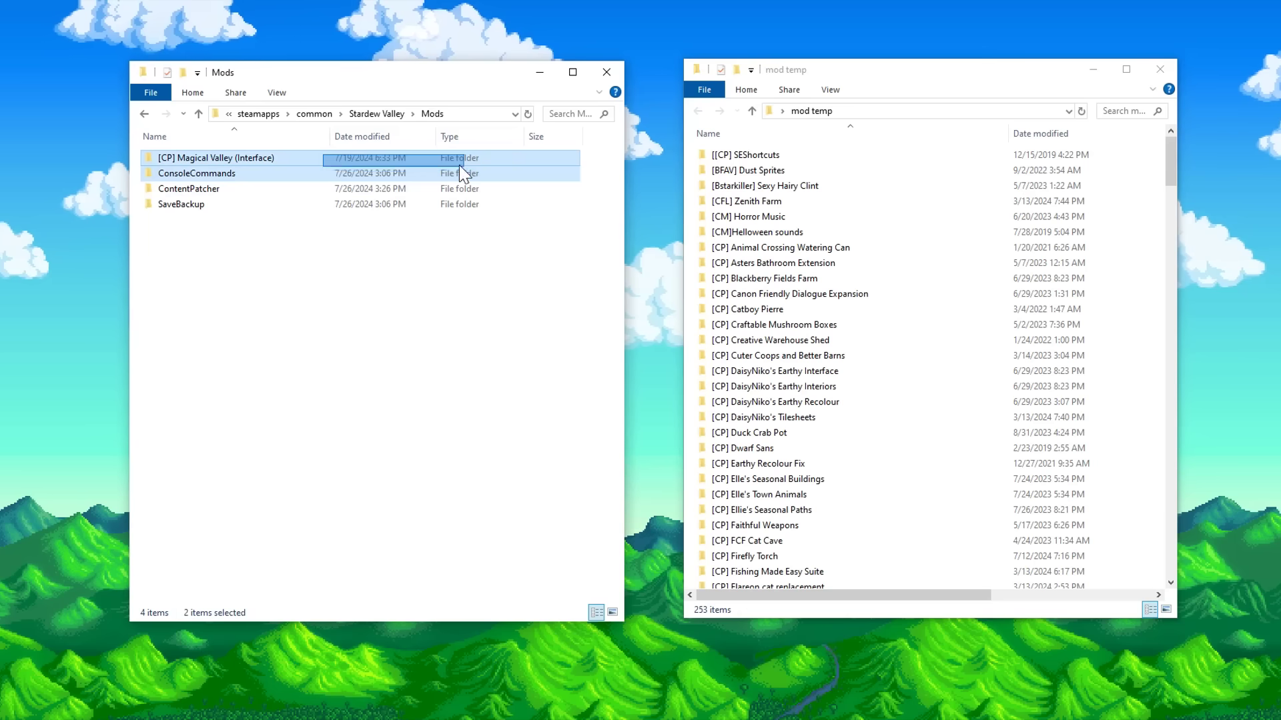
In File Explorer, move the [CP] Magical Valley (Interface) folder from the game's Mods folder into mod temp
click(348, 329)
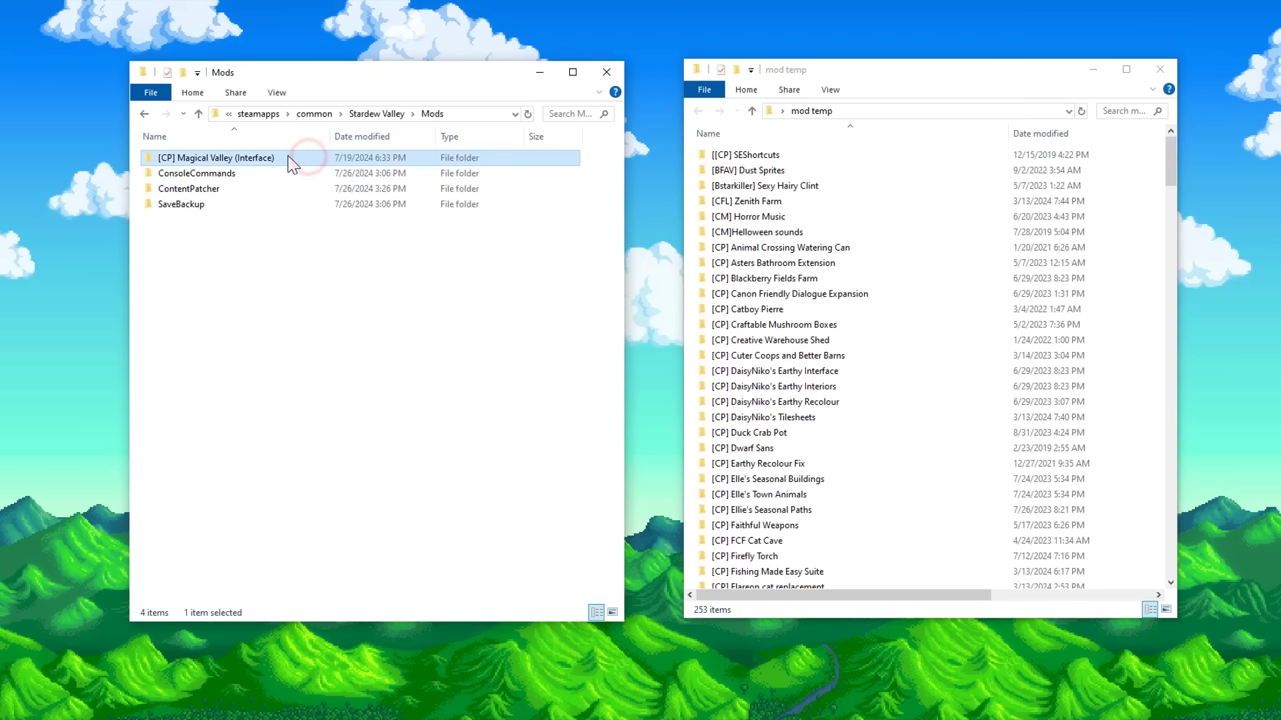
drag(289, 159, 855, 133)
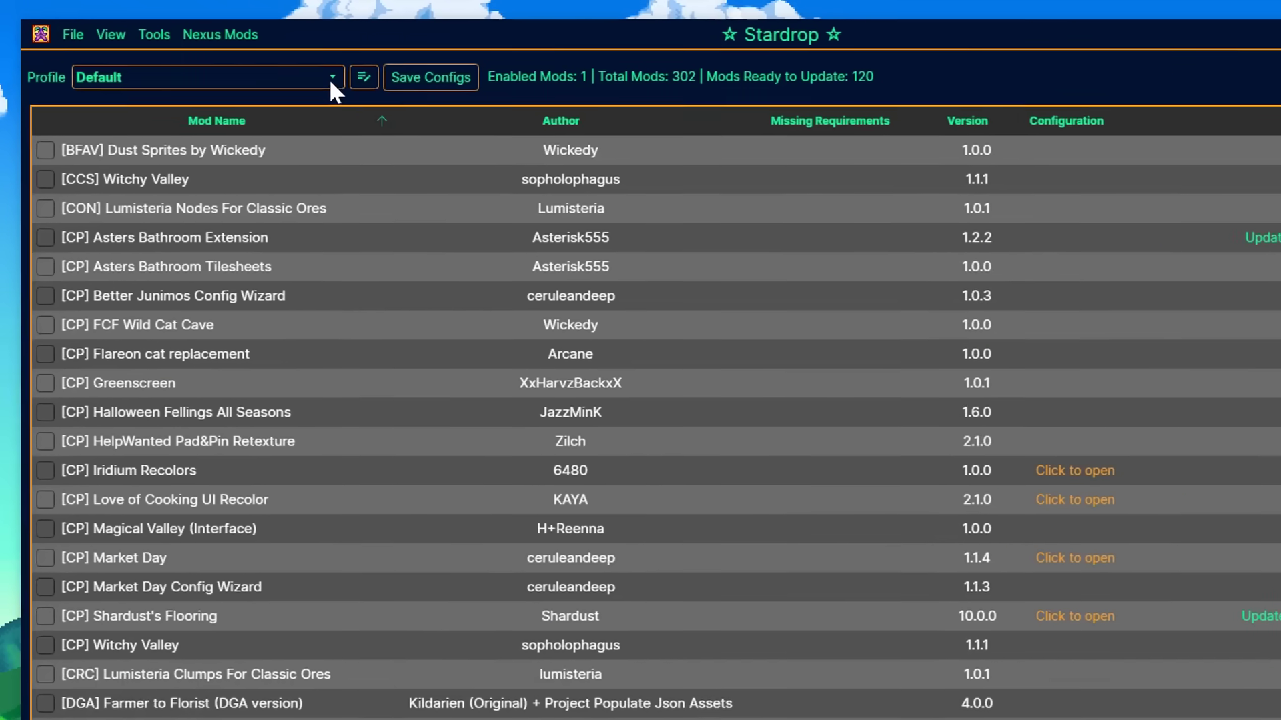
In Stardrop, switch through the Modded Playthrough, Cheats For a Non-Mod Video and Archipelago profiles and return to Default
click(266, 60)
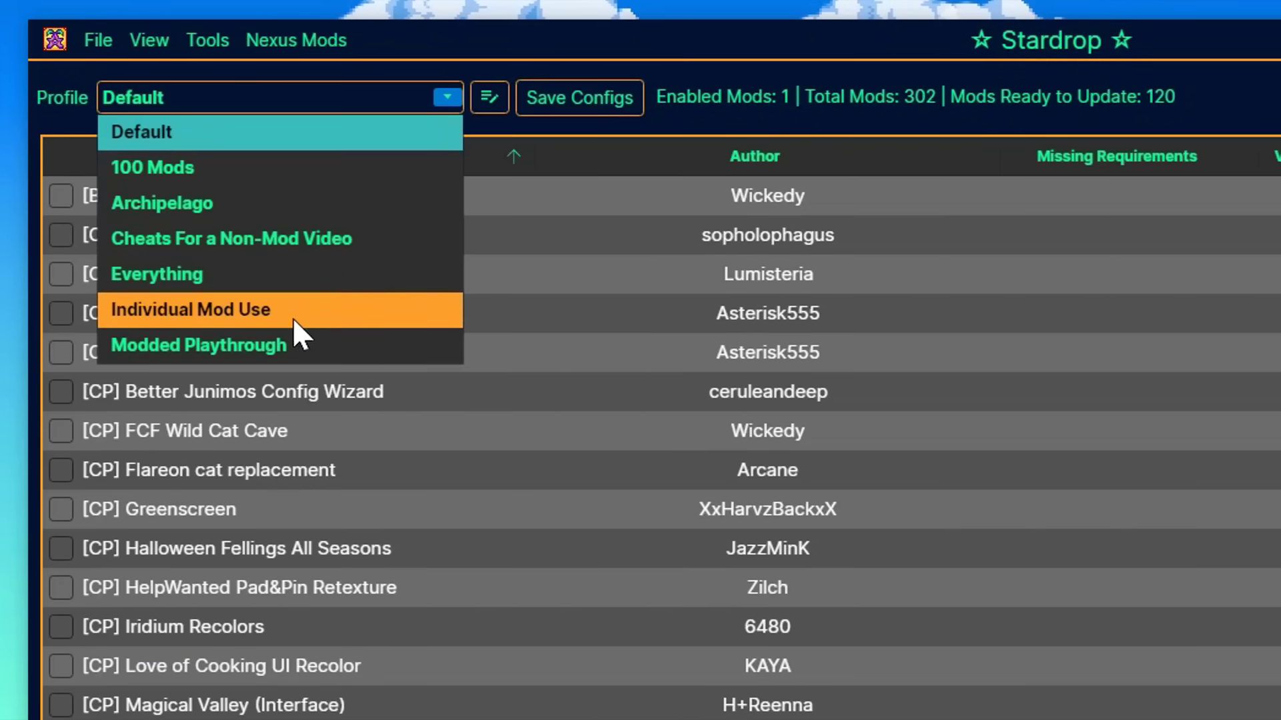
click(278, 344)
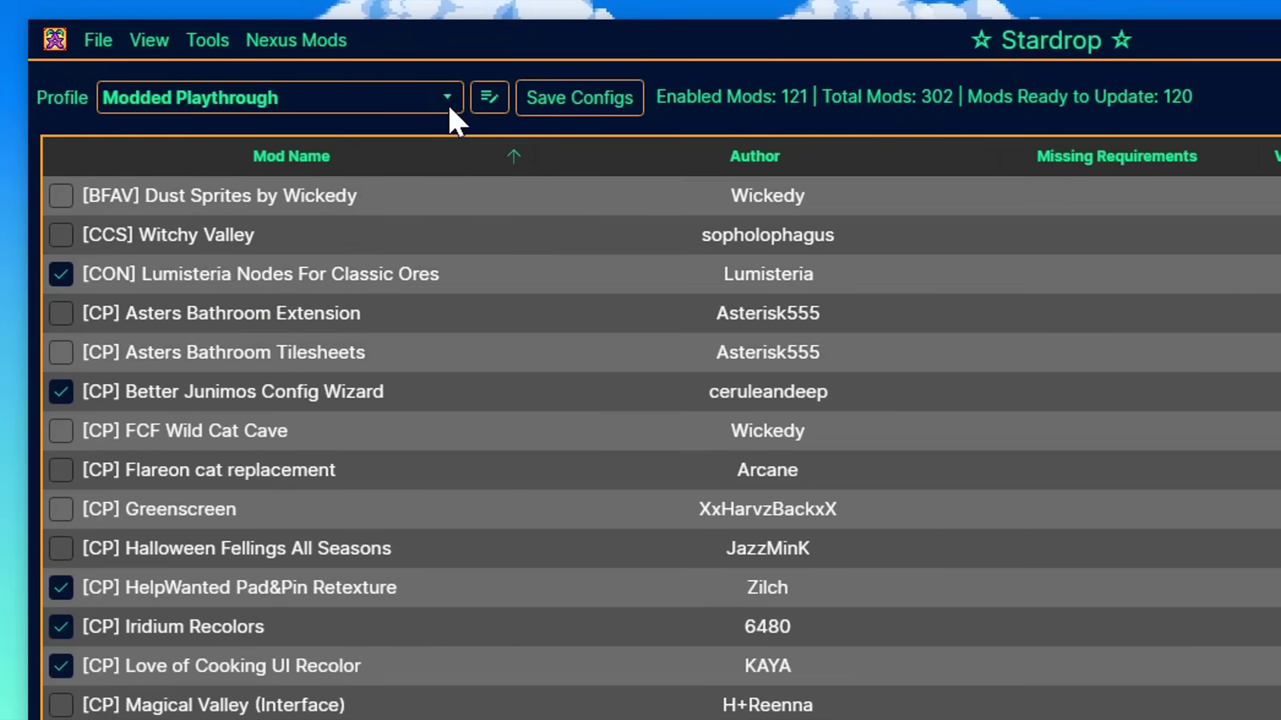
click(447, 100)
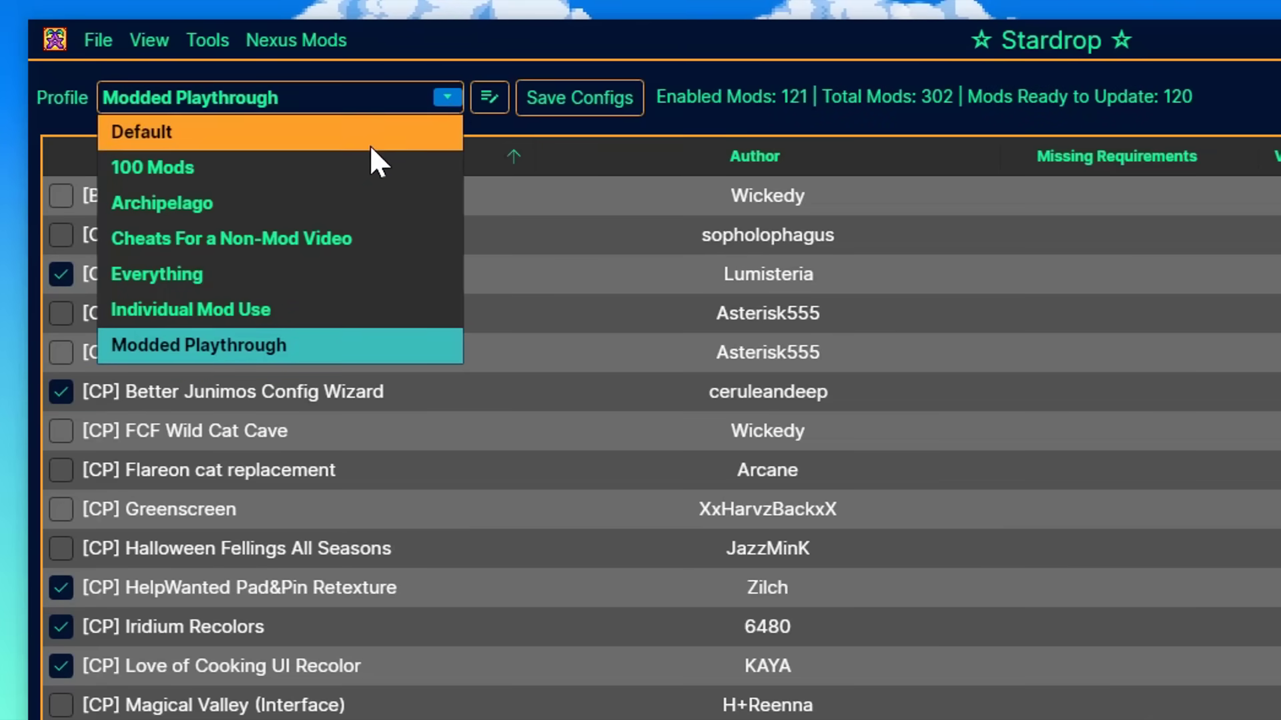
click(290, 236)
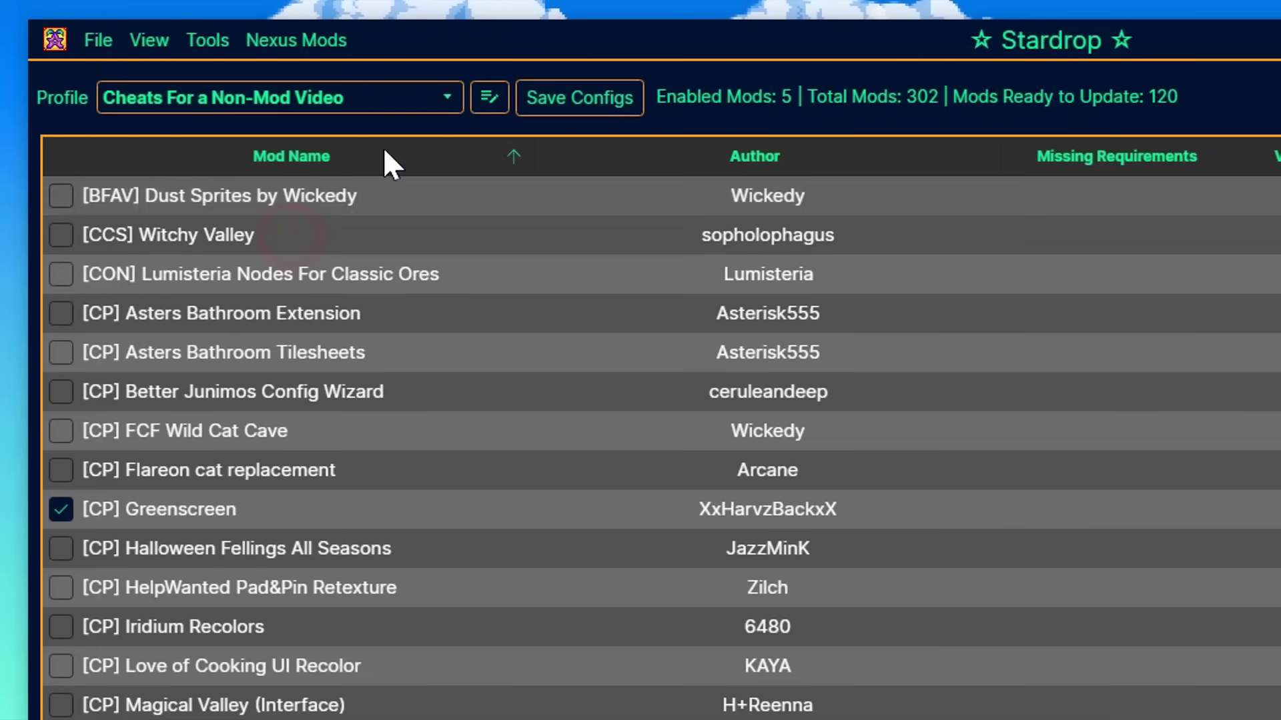
click(442, 97)
click(259, 194)
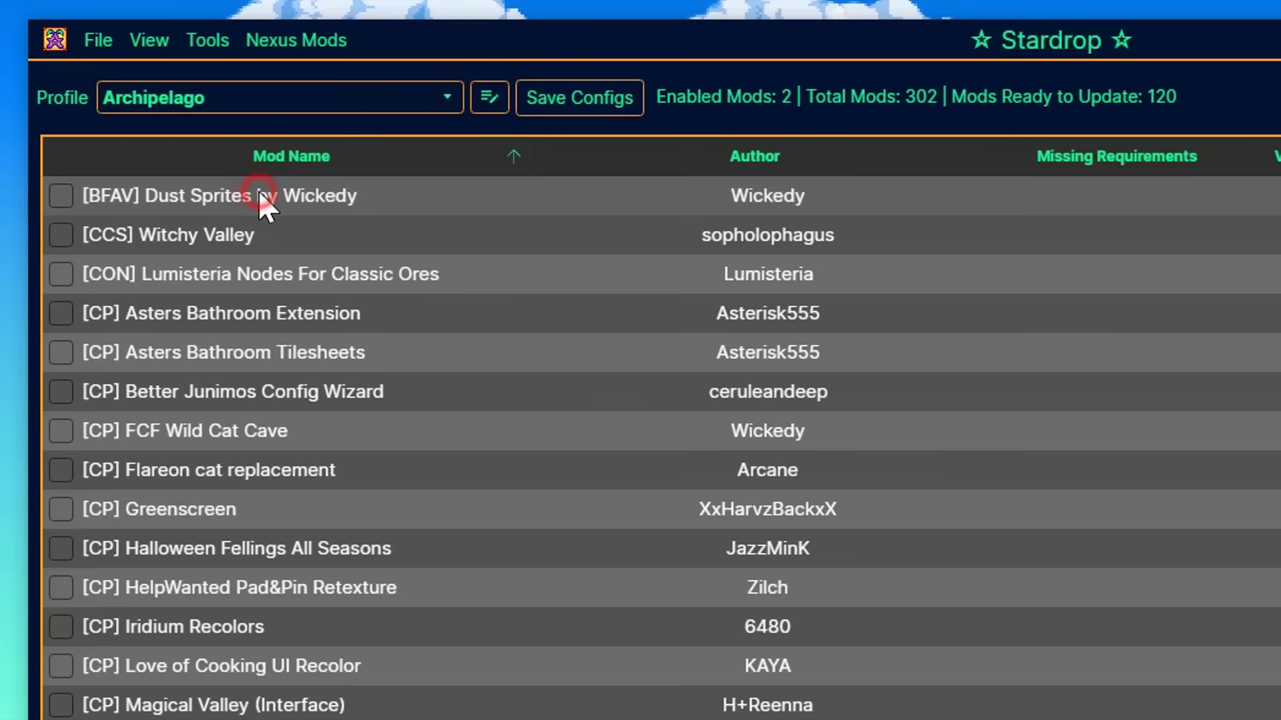
click(430, 99)
click(317, 142)
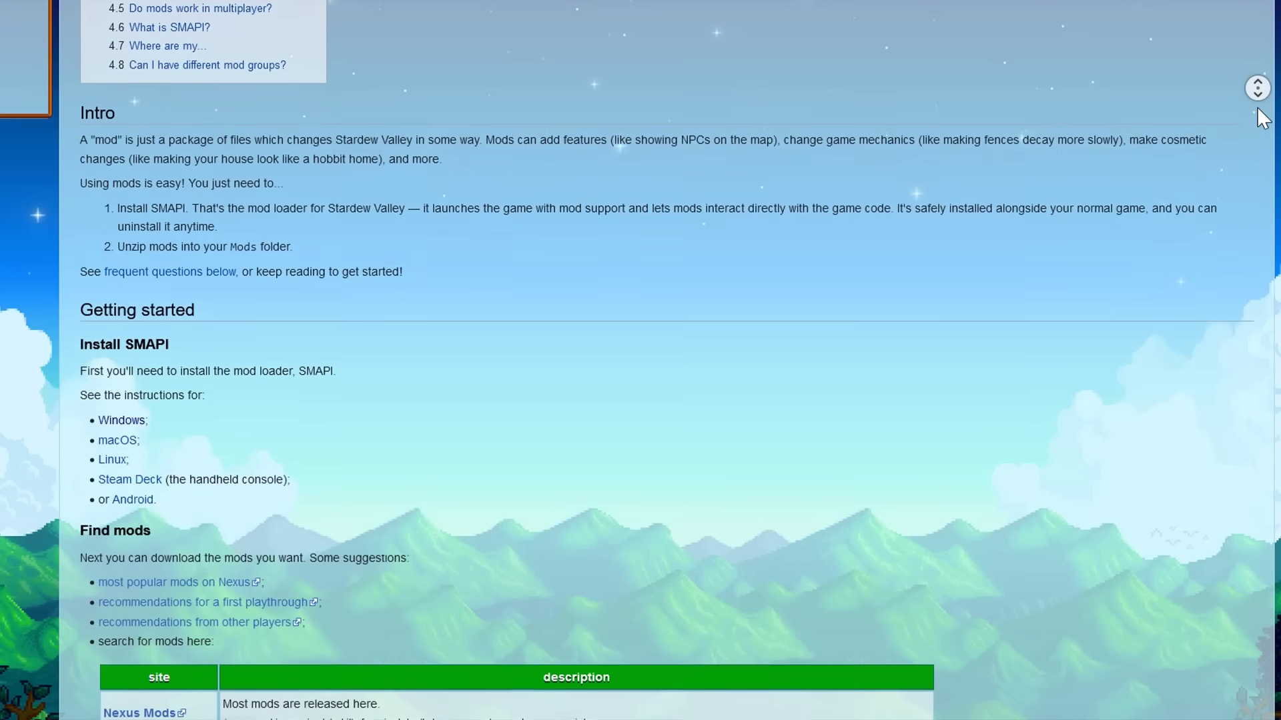
In the Stardew Valley modding guide, look through the Getting started section for the SMAPI installation instructions
middle_click(1258, 110)
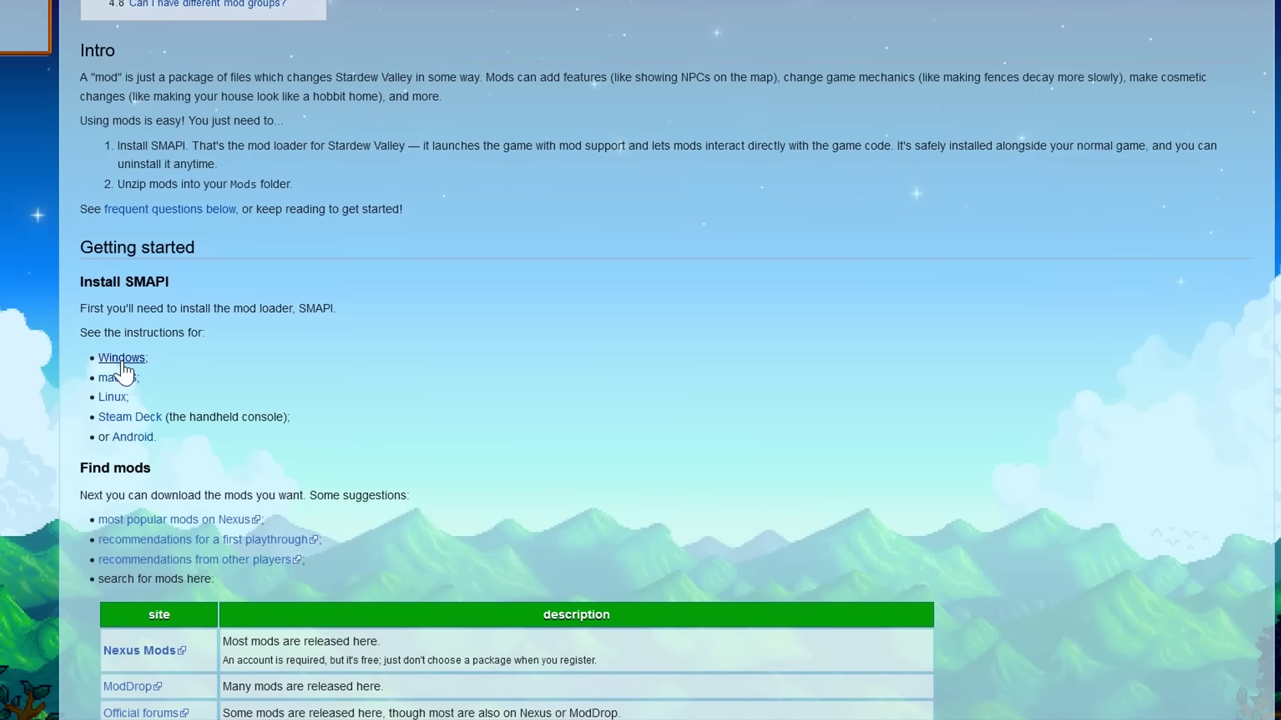